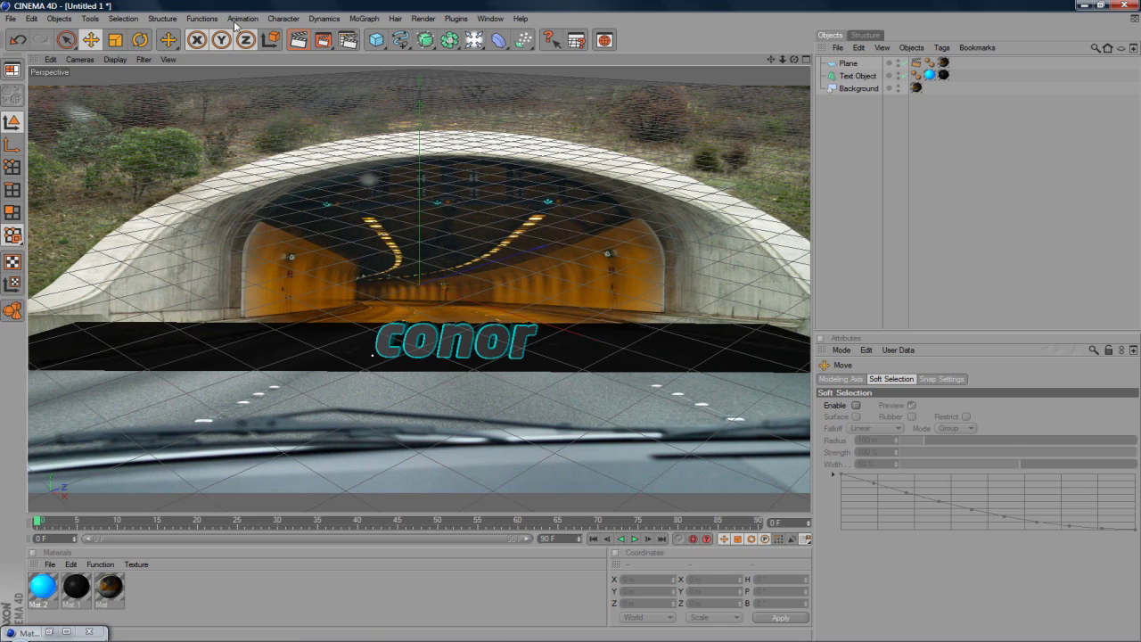
# Step: Render the finished conor tunnel scene and view the result on the desktop
pyautogui.click(298, 40)
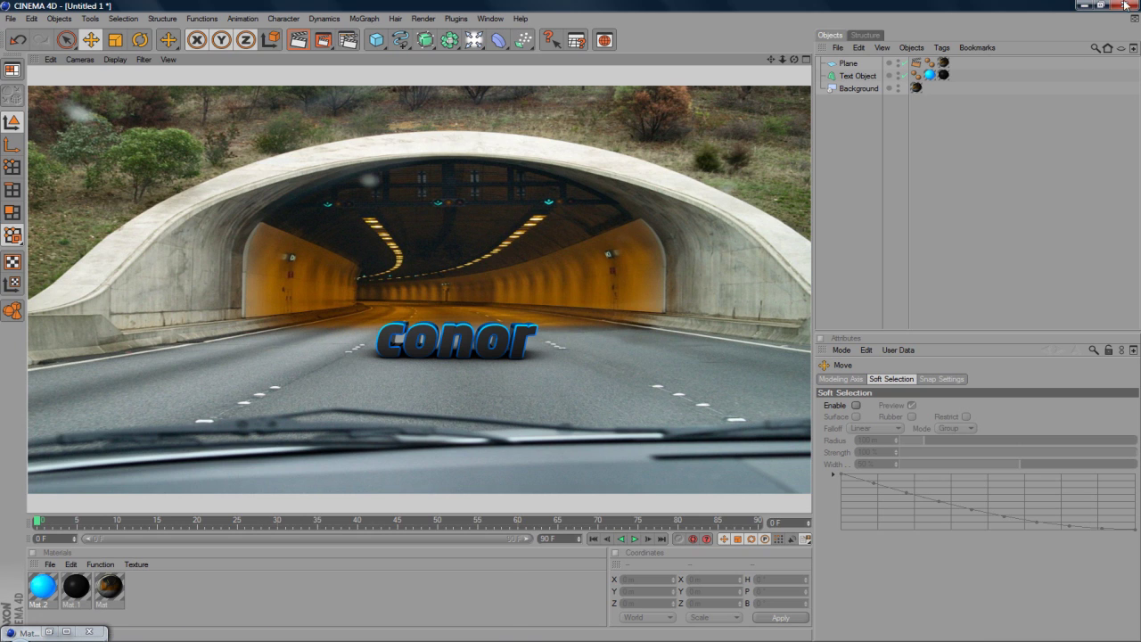
pyautogui.click(1083, 4)
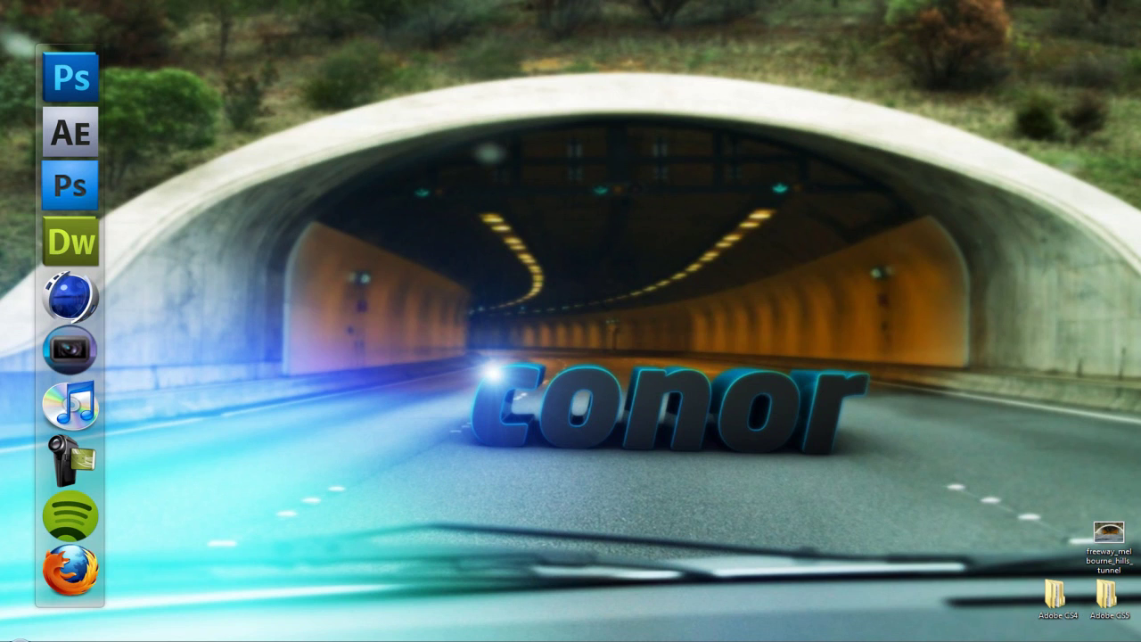
pyautogui.hotkey('alt', 'Tab')
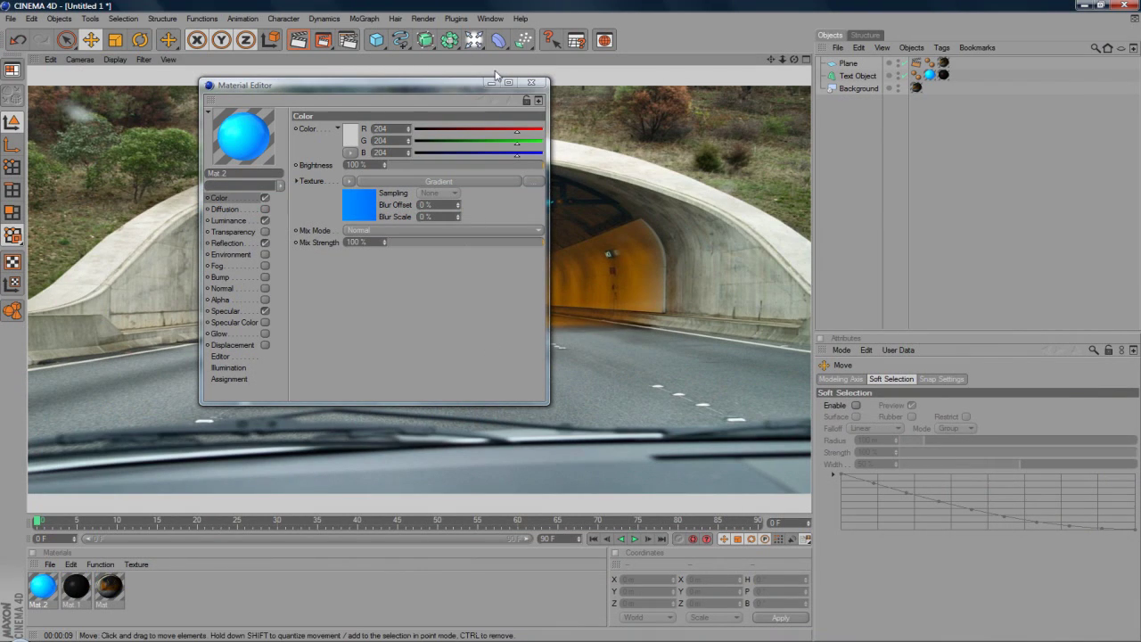
# Step: Minimize the Material Editor and start a new empty scene, Untitled 4
pyautogui.click(488, 83)
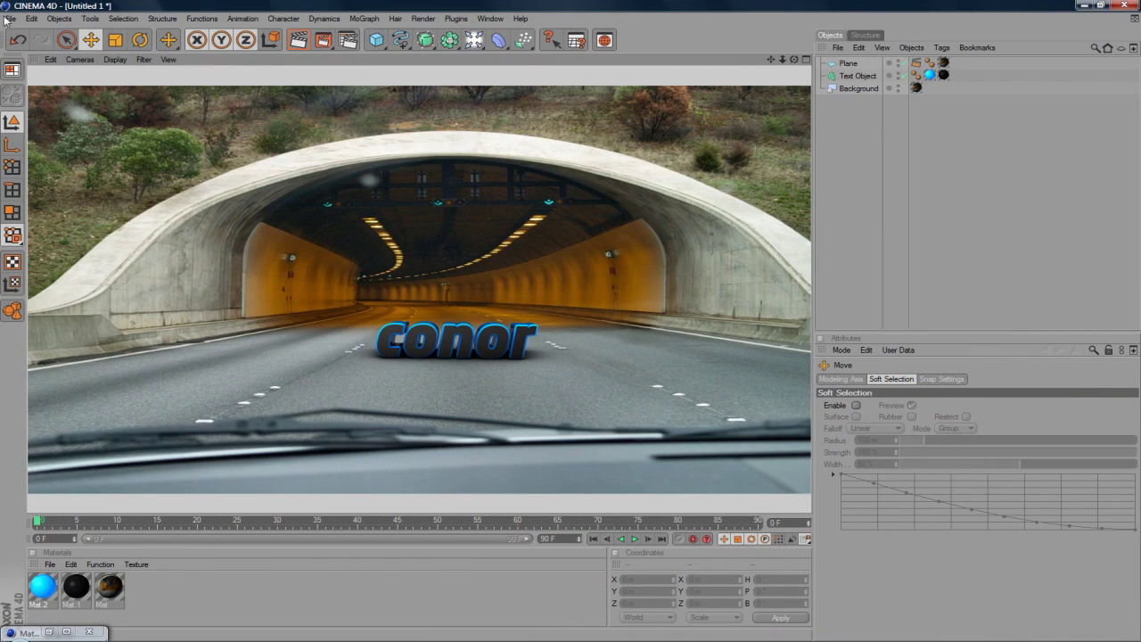
pyautogui.click(11, 18)
pyautogui.click(27, 36)
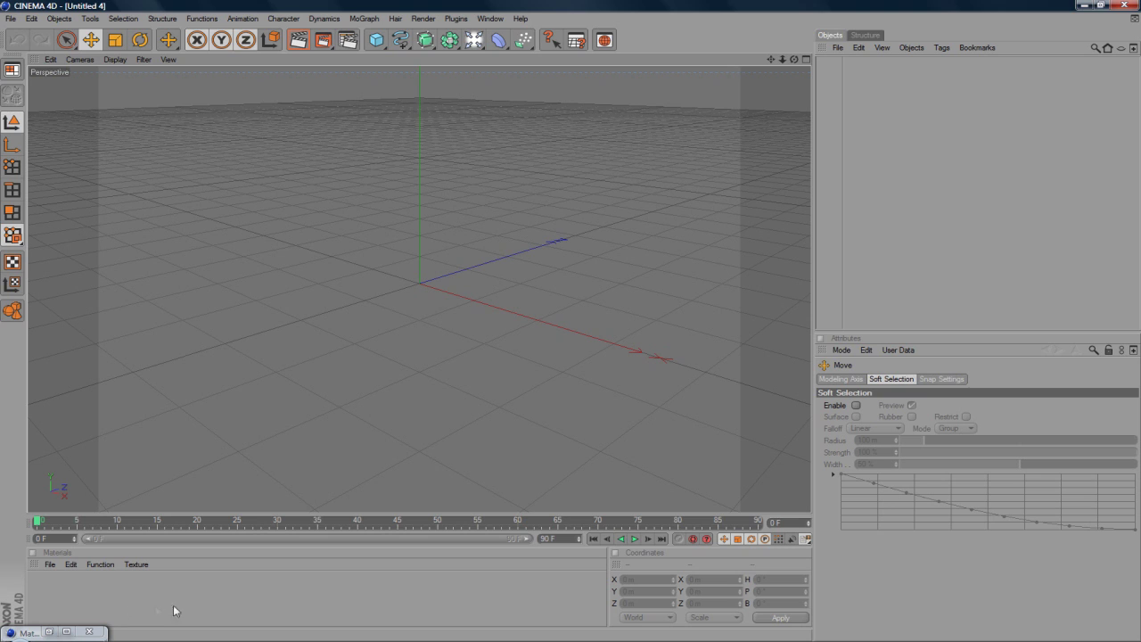
# Step: Minimize the empty Material Editor and bring up the lights and environment objects palette
pyautogui.moveTo(272, 640)
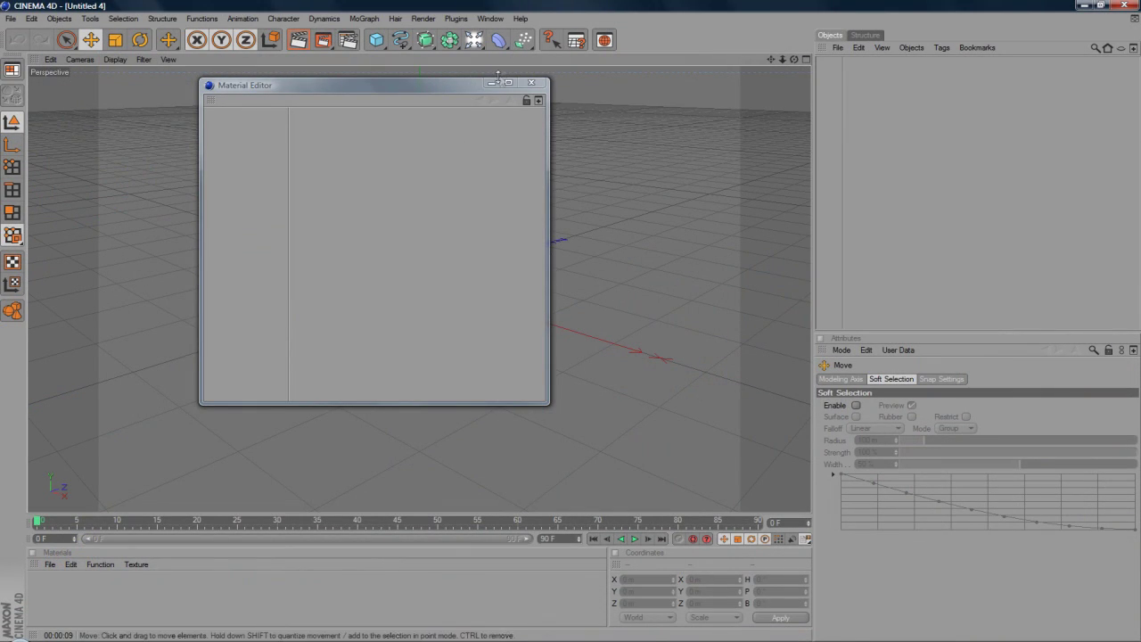
pyautogui.click(492, 83)
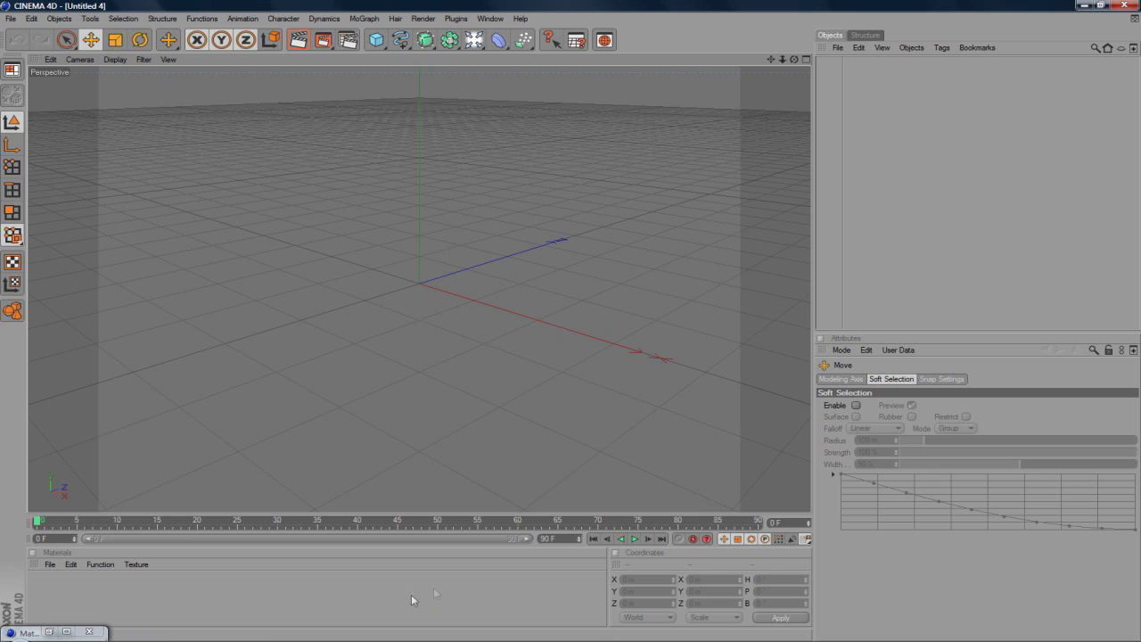
pyautogui.click(498, 40)
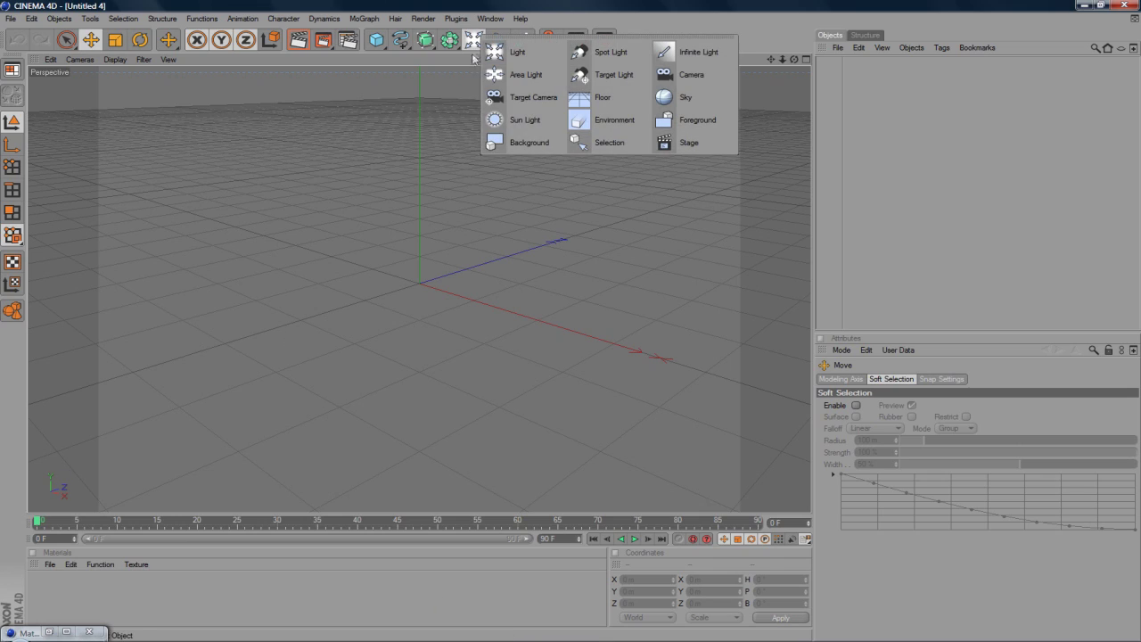
# Step: Add a Background object and create a new material, Mat
pyautogui.click(523, 143)
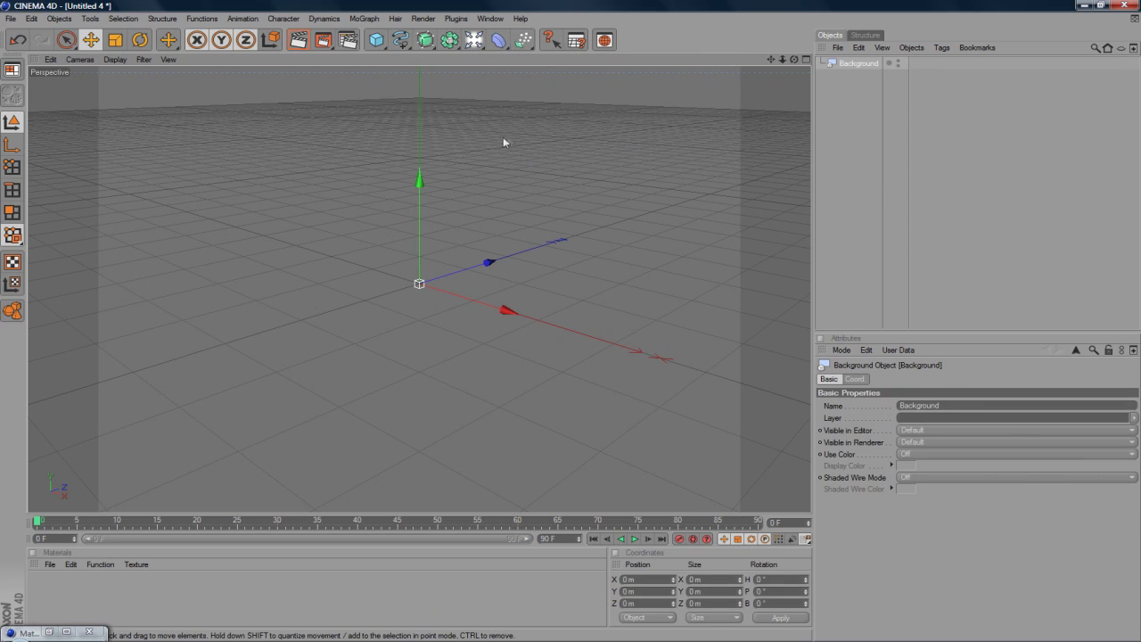
pyautogui.doubleClick(46, 593)
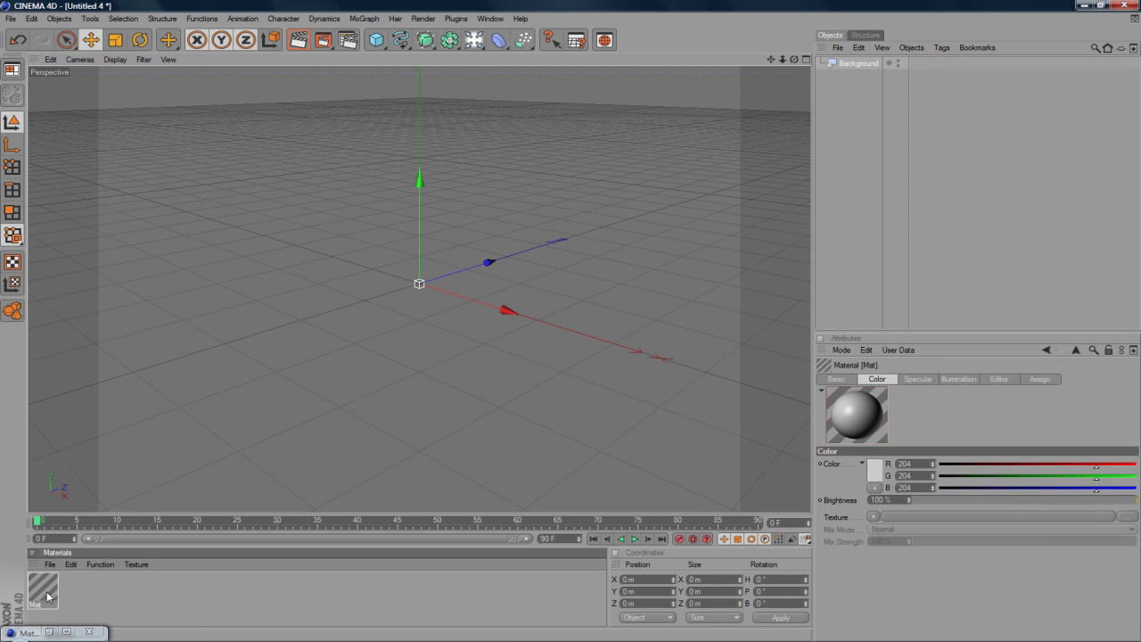
pyautogui.doubleClick(47, 593)
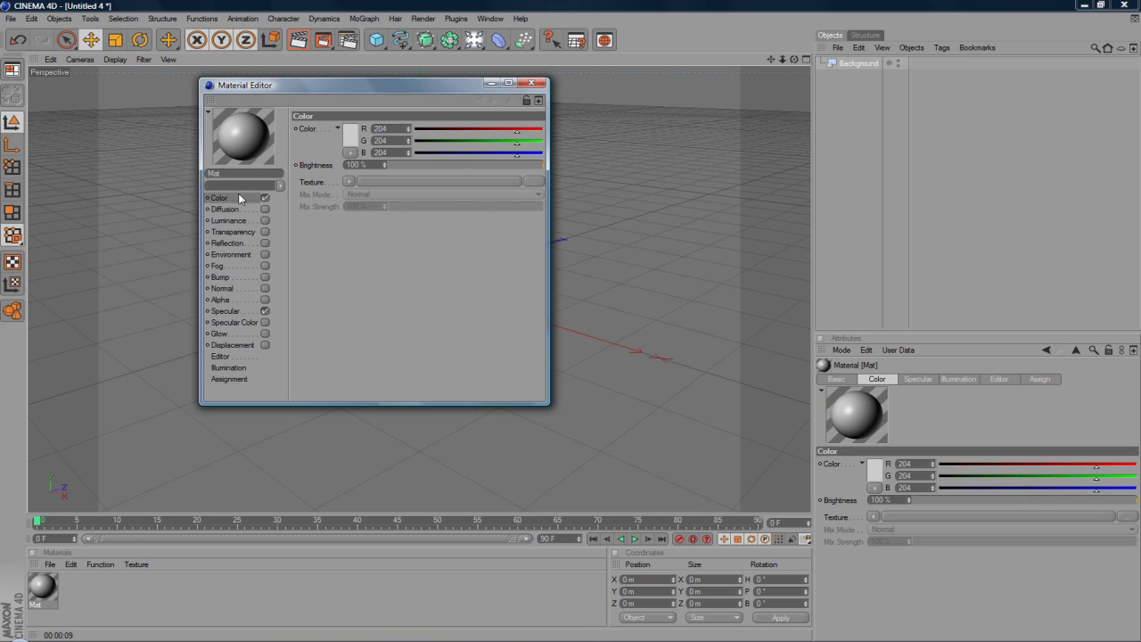
# Step: Load freeway_melbourne_hills_tunnel.jpg as Mat's Color texture without copying it
pyautogui.click(353, 182)
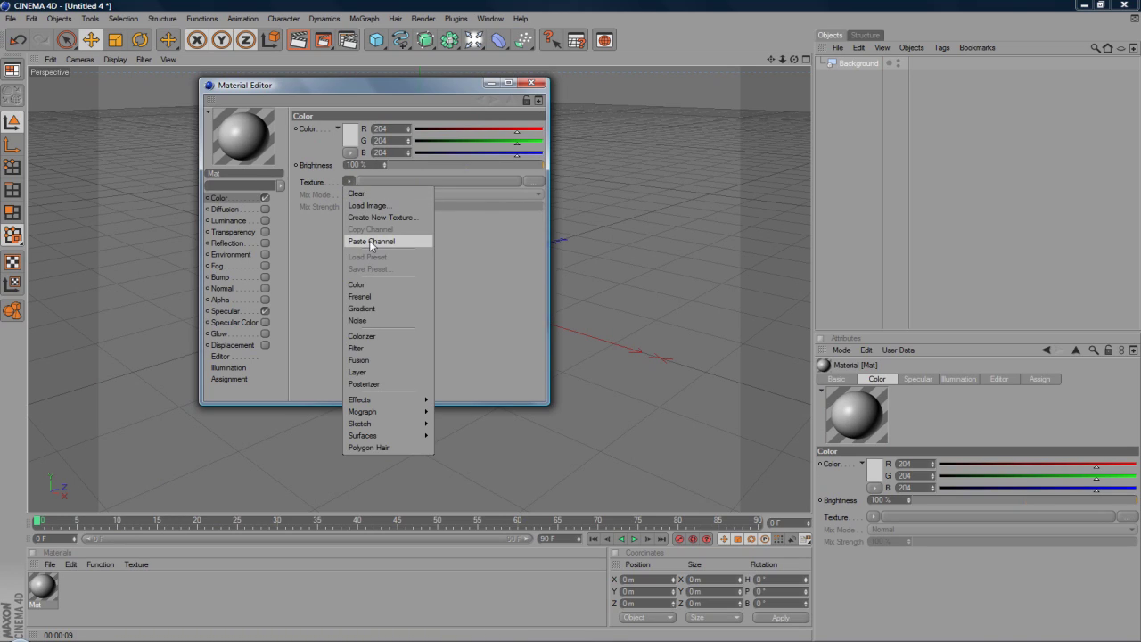
pyautogui.click(385, 205)
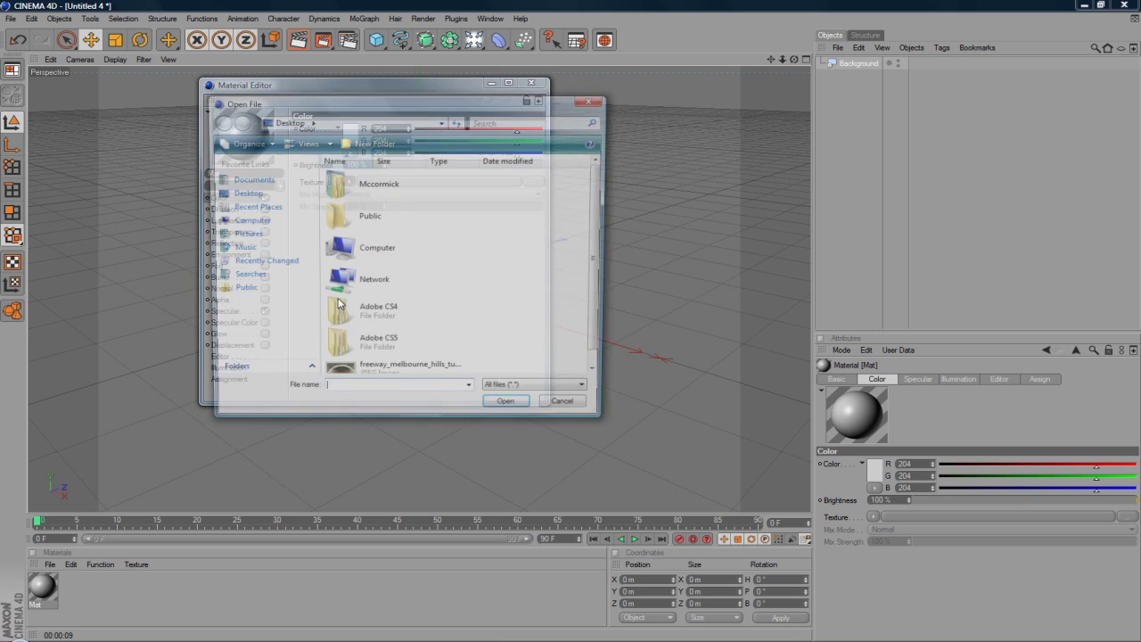
pyautogui.scroll(-1, 599, 268)
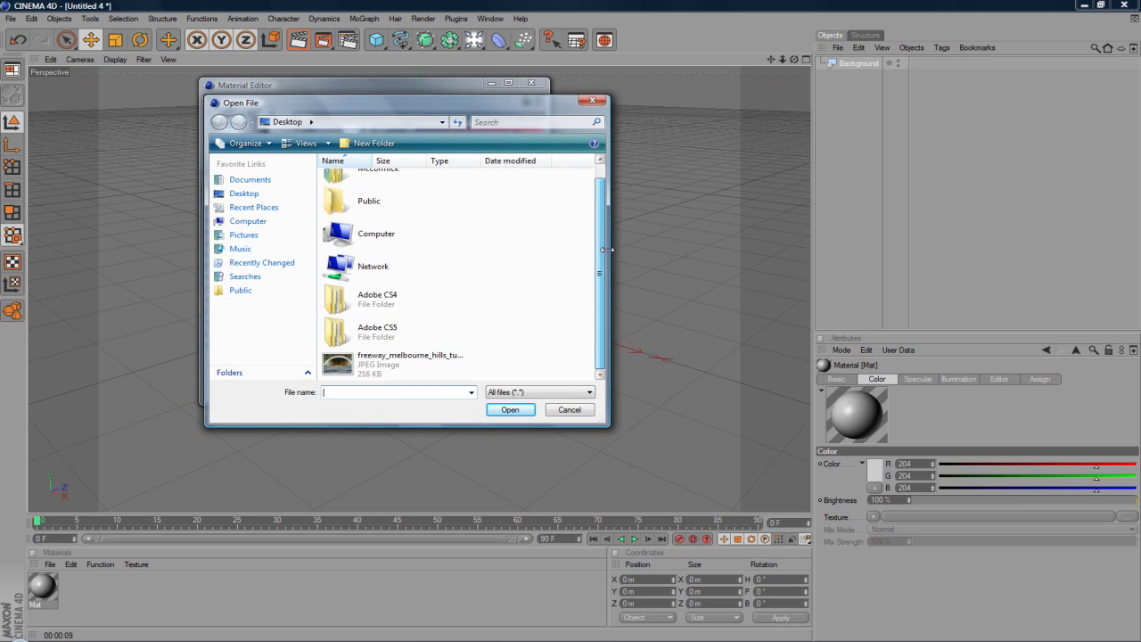
pyautogui.doubleClick(382, 369)
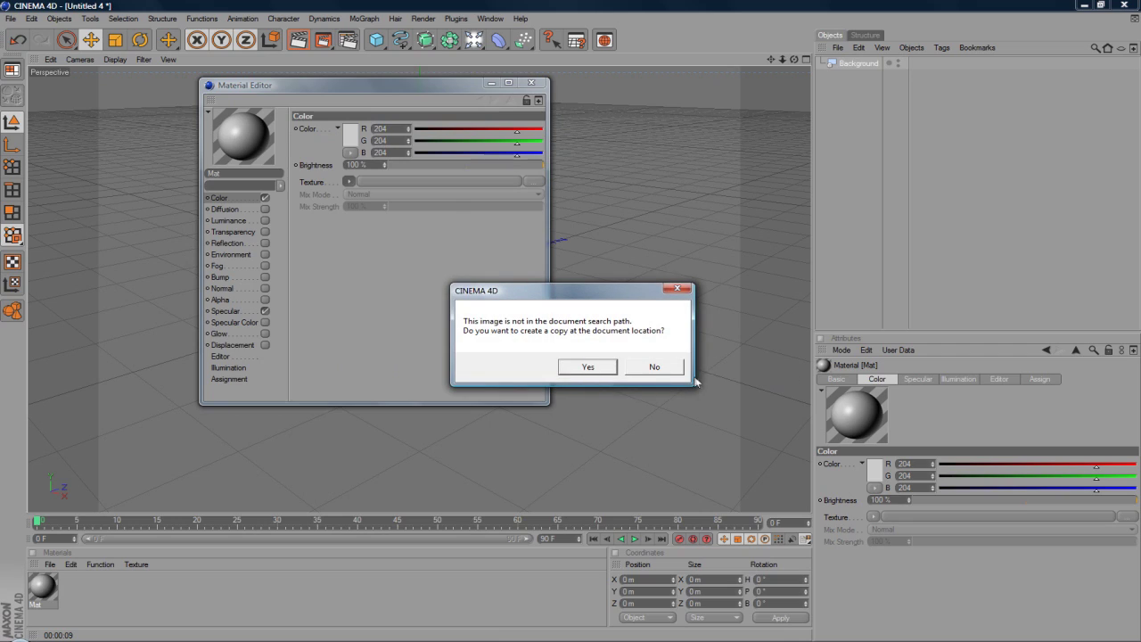
pyautogui.click(654, 366)
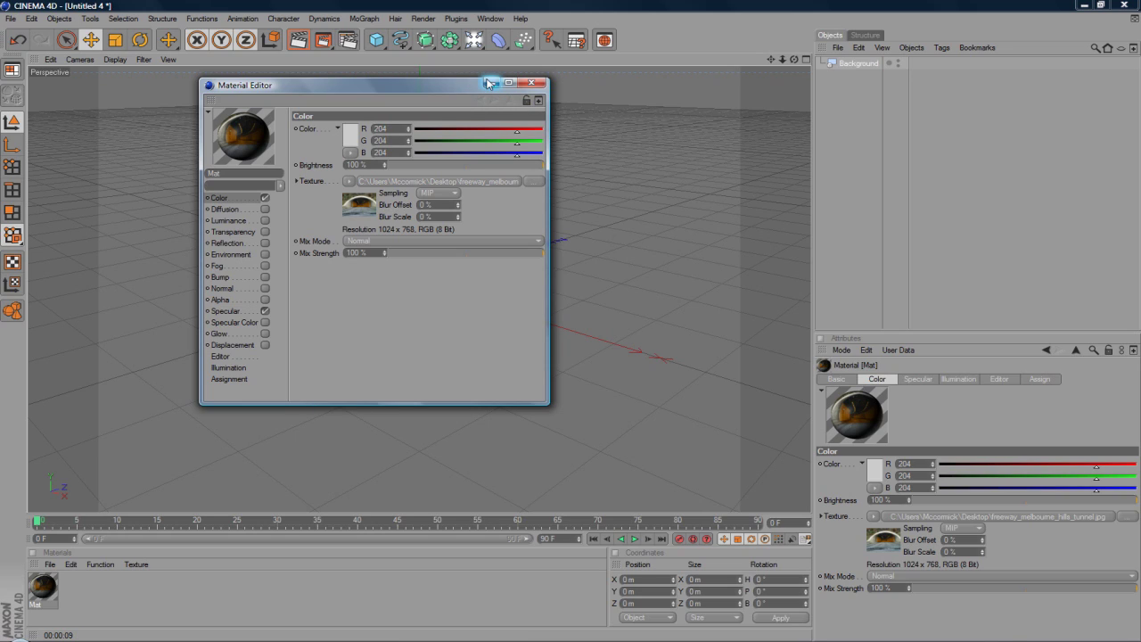
pyautogui.click(489, 83)
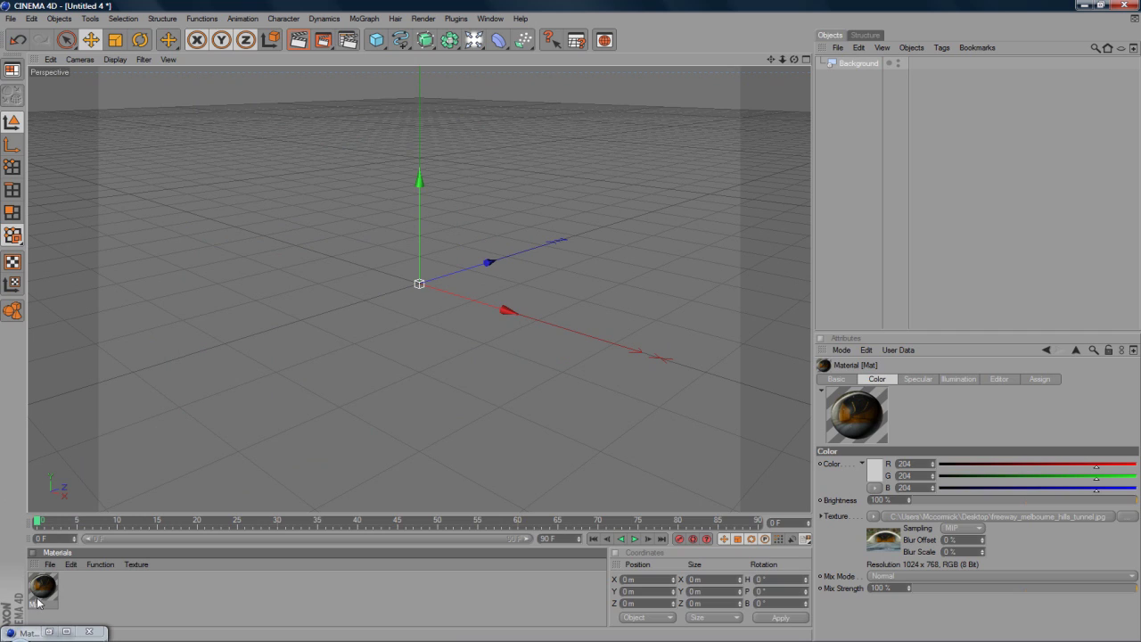
# Step: Apply Mat to the Background and set the render output size to 1280 × 720
pyautogui.moveTo(42, 585); pyautogui.dragTo(856, 66)
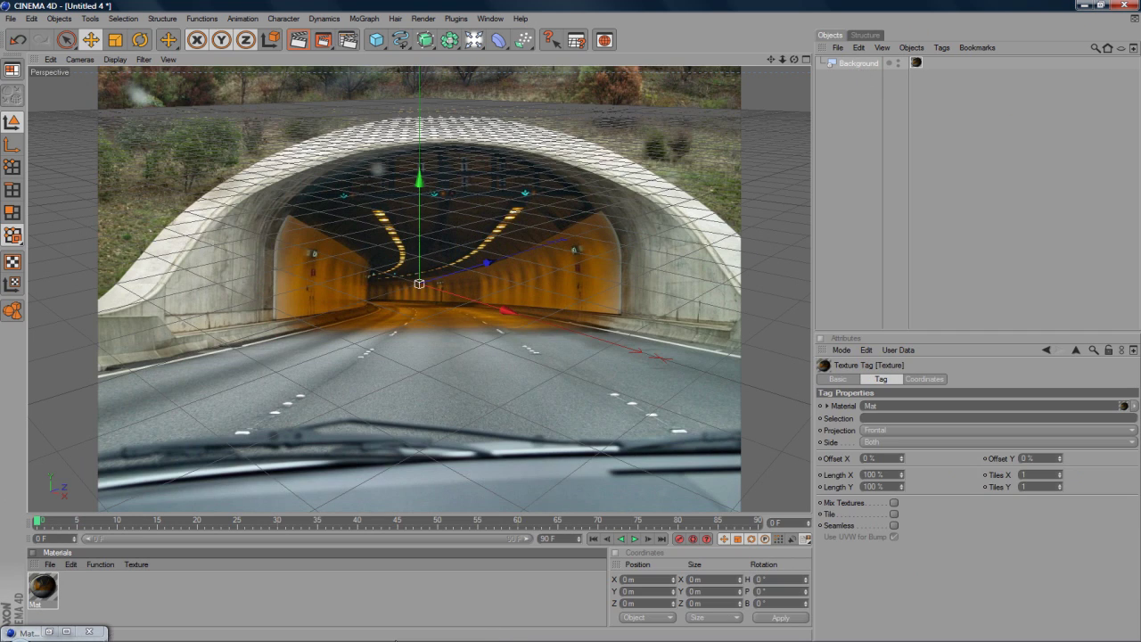
pyautogui.click(423, 18)
pyautogui.click(436, 133)
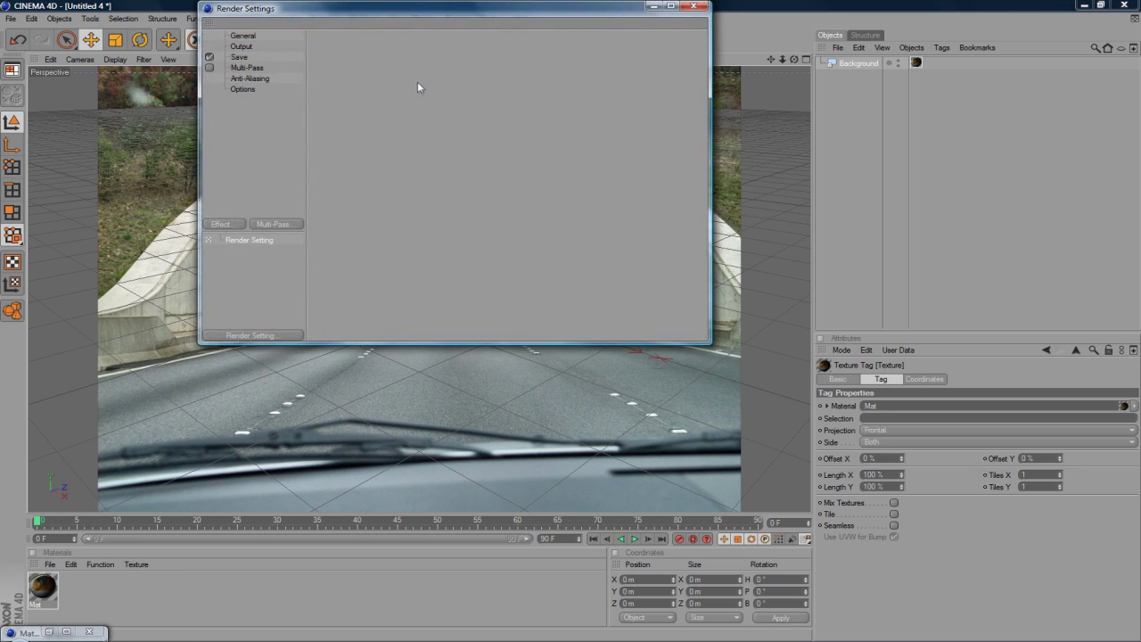
pyautogui.click(239, 36)
pyautogui.click(241, 46)
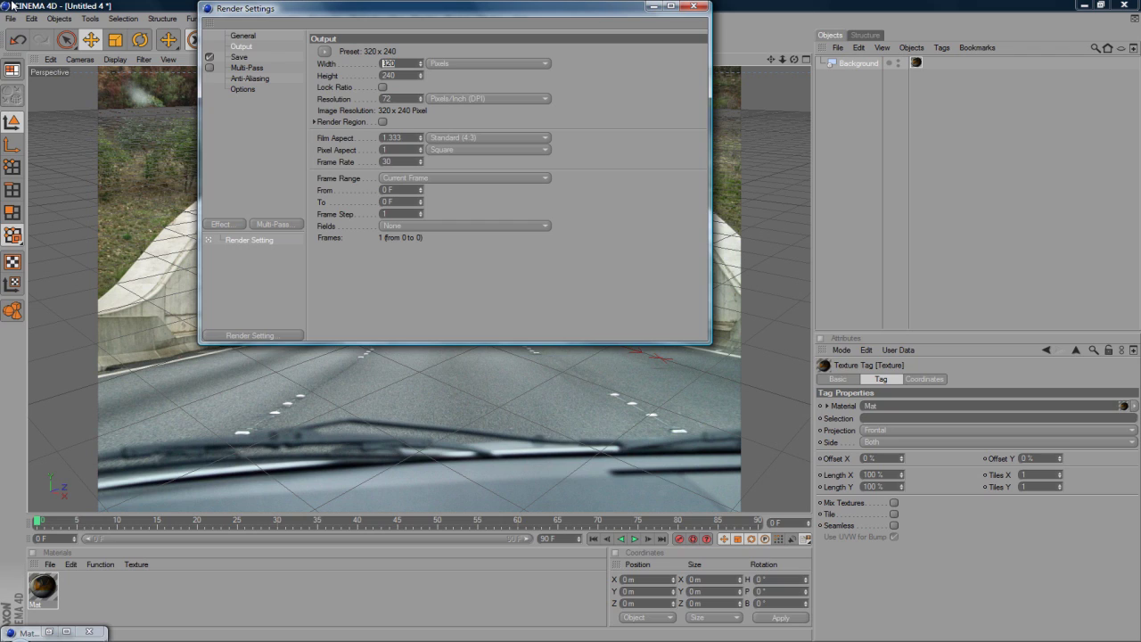
pyautogui.write('1280')
pyautogui.press('Tab')
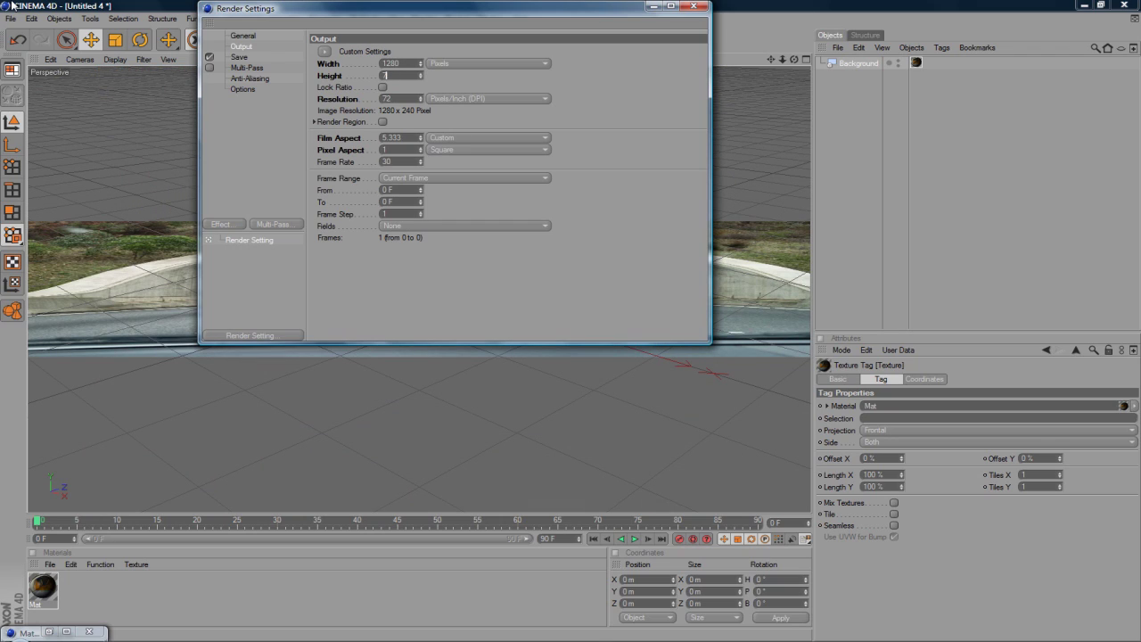
pyautogui.write('720')
pyautogui.press('Return')
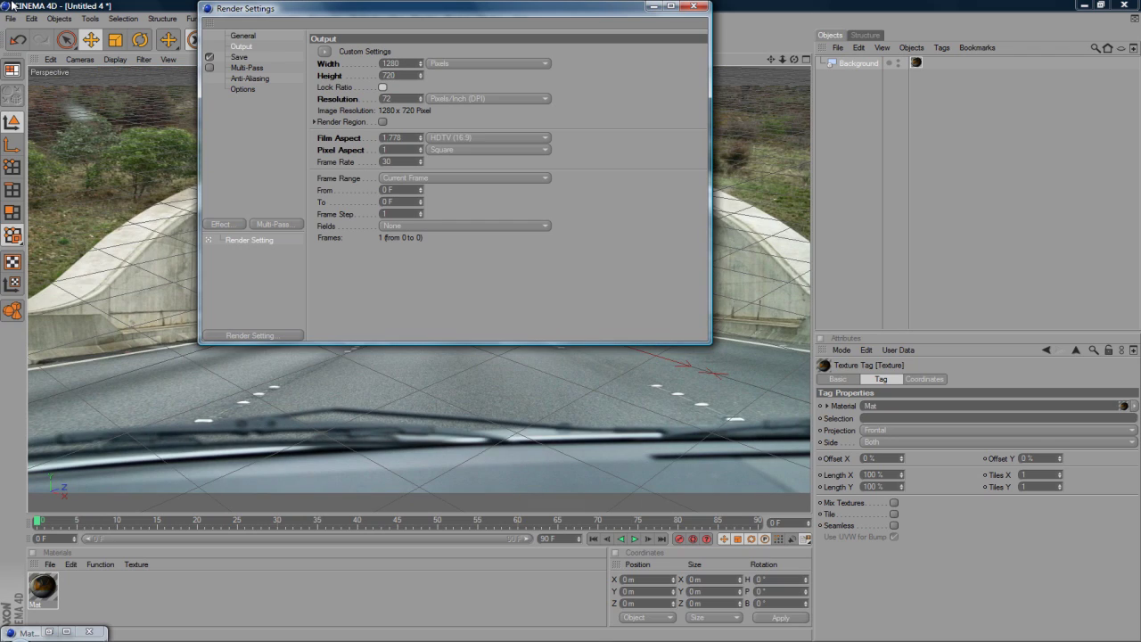
pyautogui.click(653, 8)
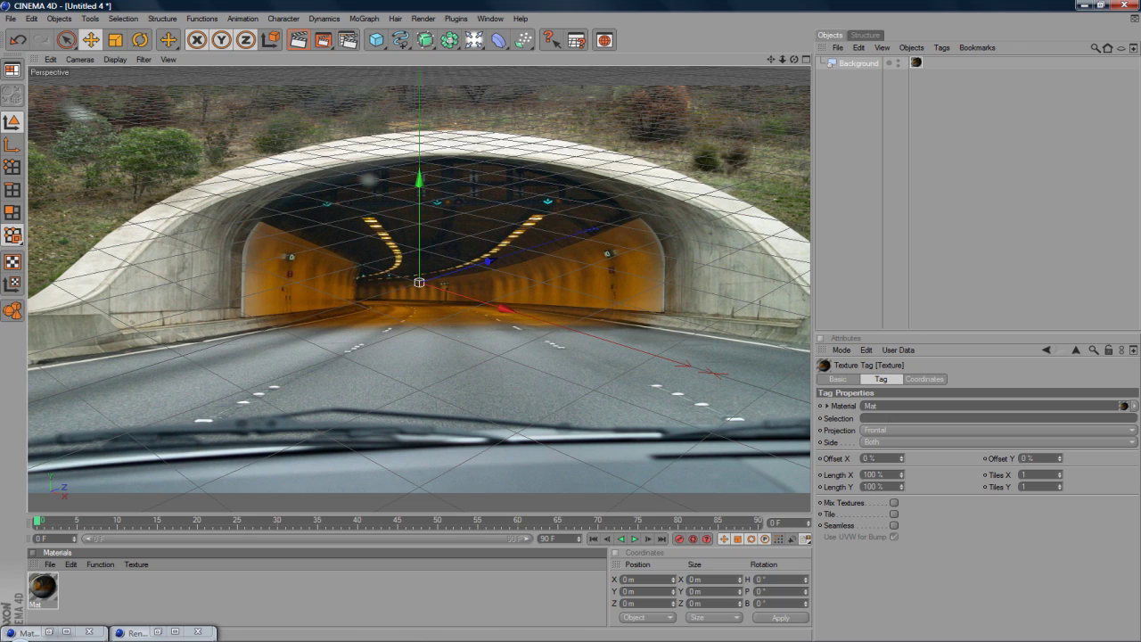
pyautogui.click(363, 18)
# Step: Add a 3D Text object and change its text to 'conor'
pyautogui.click(367, 137)
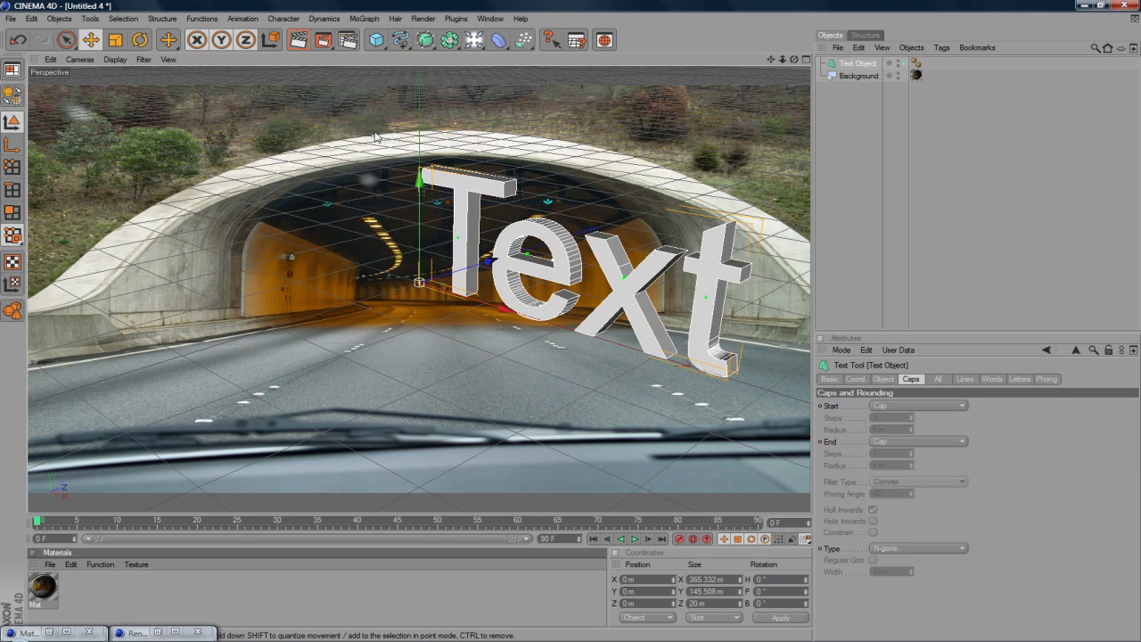
pyautogui.click(883, 379)
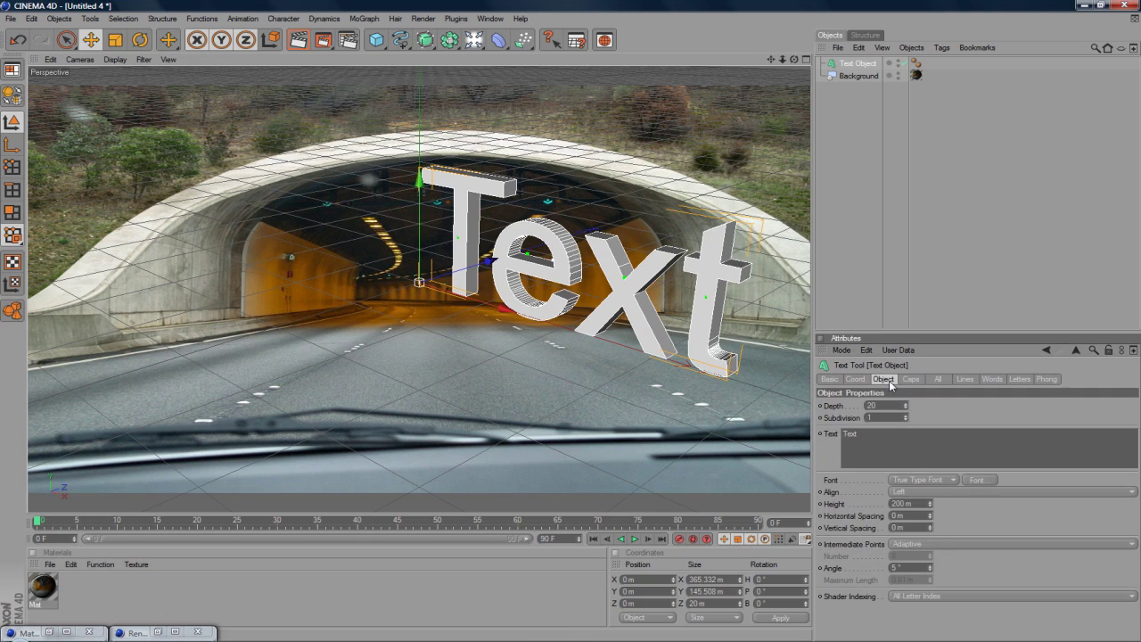
pyautogui.doubleClick(886, 437)
pyautogui.write('conor')
# Step: Set the text font to NeoSans Bold Italic and shift the word left into view
pyautogui.click(991, 481)
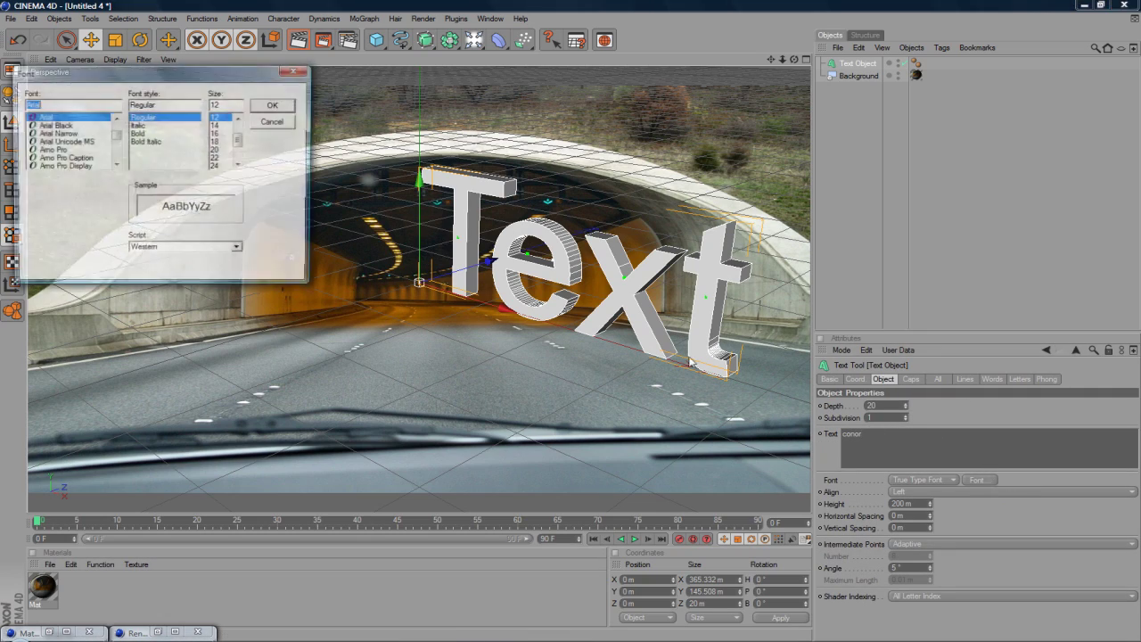
pyautogui.write('ne')
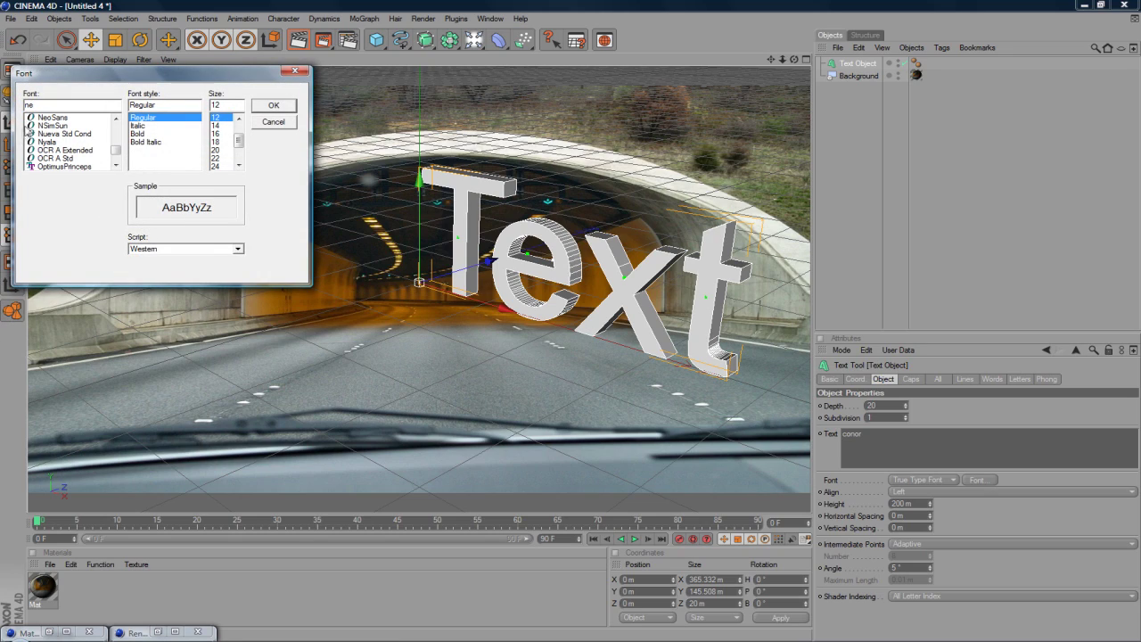
pyautogui.click(50, 118)
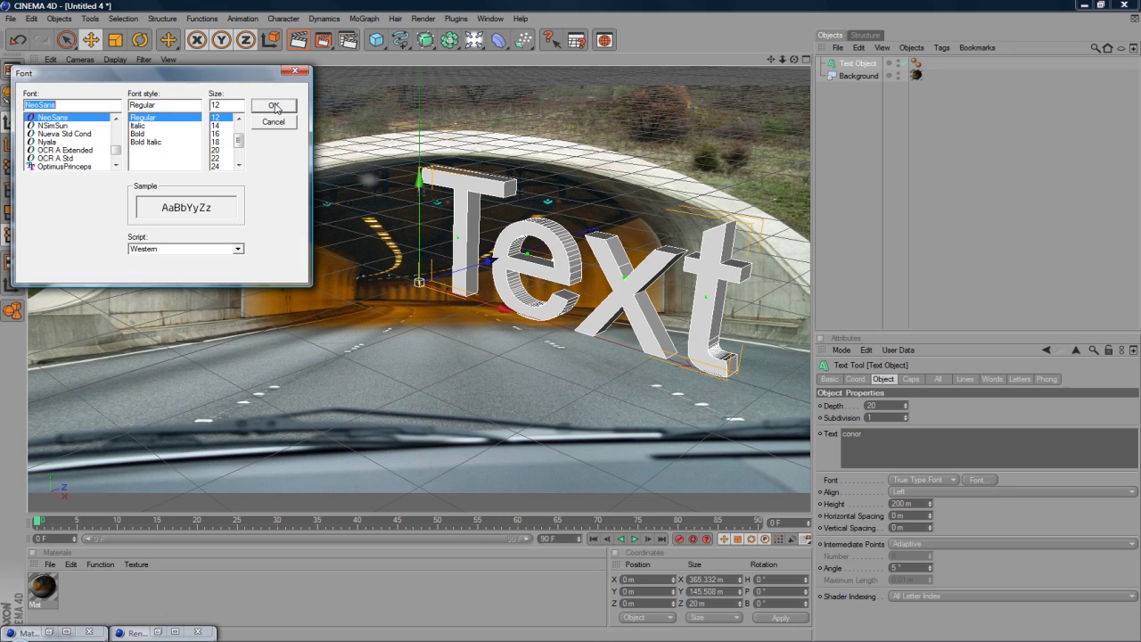
pyautogui.click(146, 143)
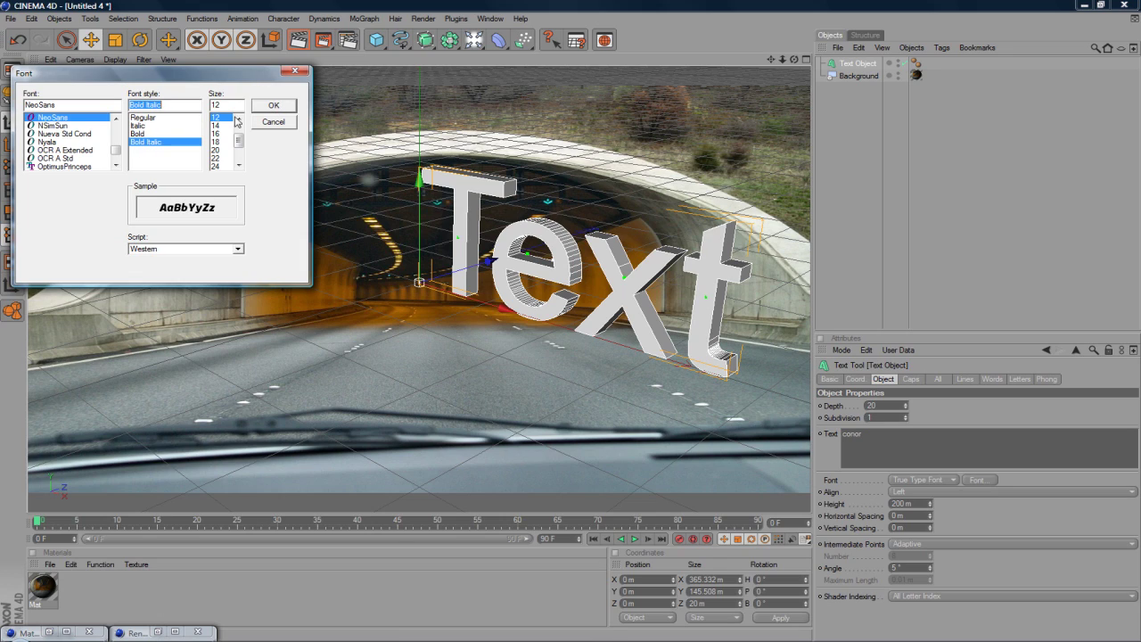
pyautogui.click(273, 106)
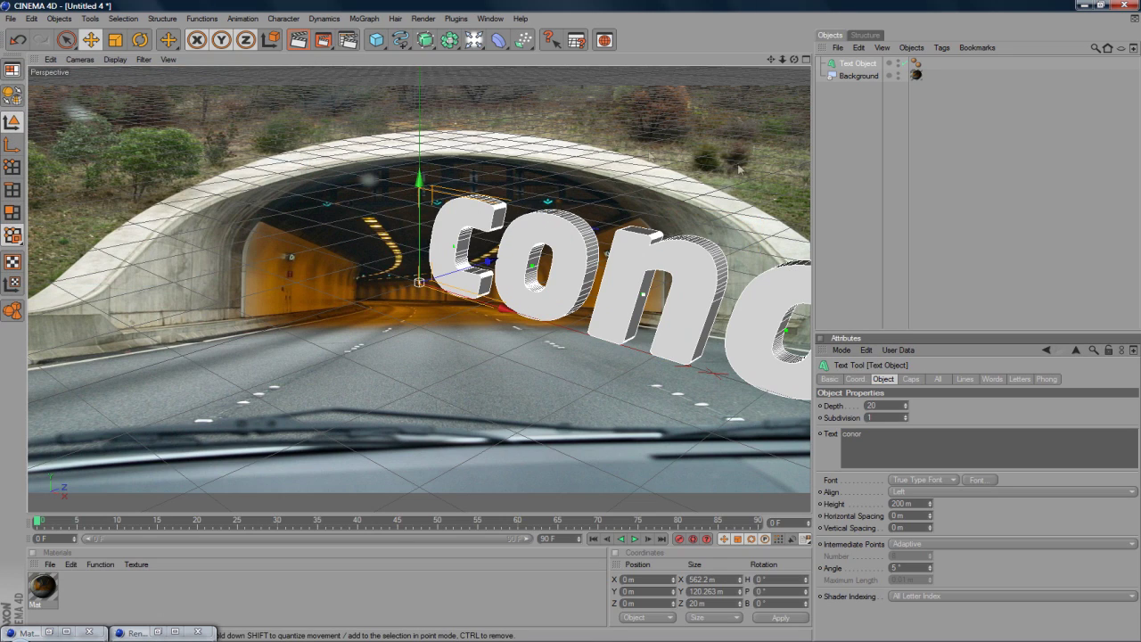
pyautogui.moveTo(523, 281); pyautogui.dragTo(390, 242)
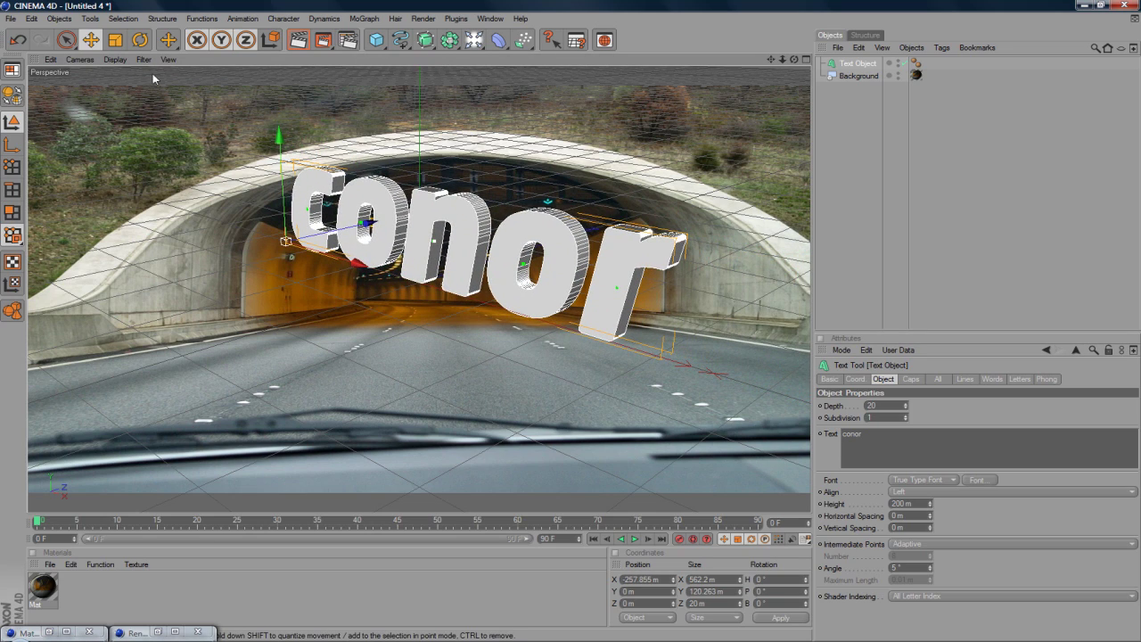
# Step: Rotate the conor text in heading and pitch and lower it toward the road
pyautogui.click(140, 39)
pyautogui.moveTo(258, 265); pyautogui.dragTo(327, 264)
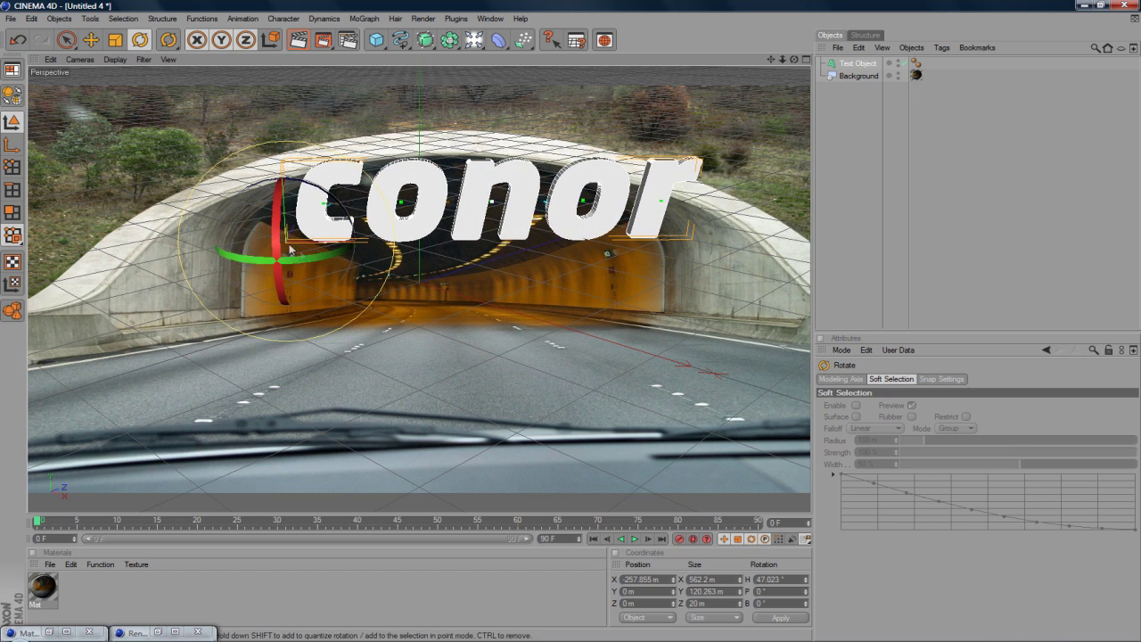
pyautogui.moveTo(280, 217); pyautogui.dragTo(284, 211)
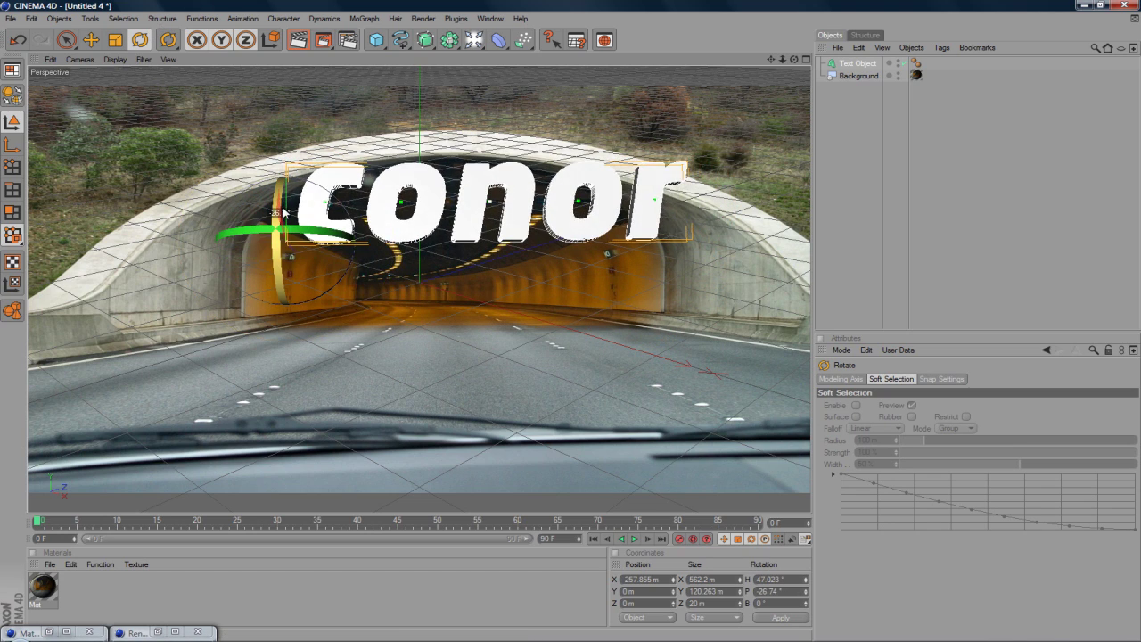
pyautogui.press('e')
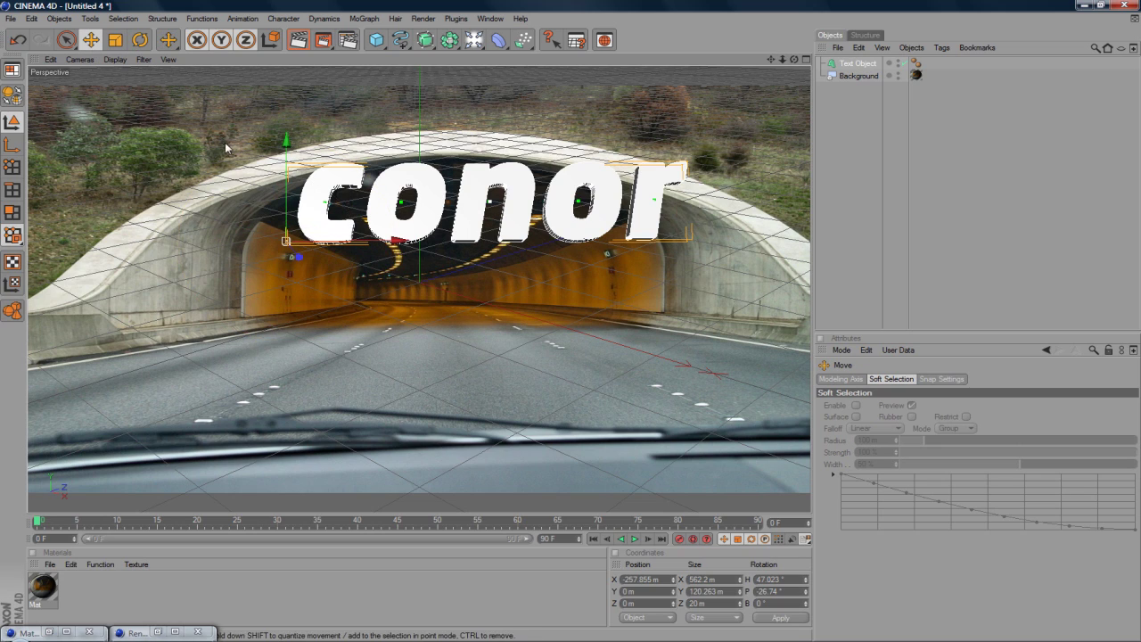
pyautogui.moveTo(293, 154); pyautogui.dragTo(299, 182)
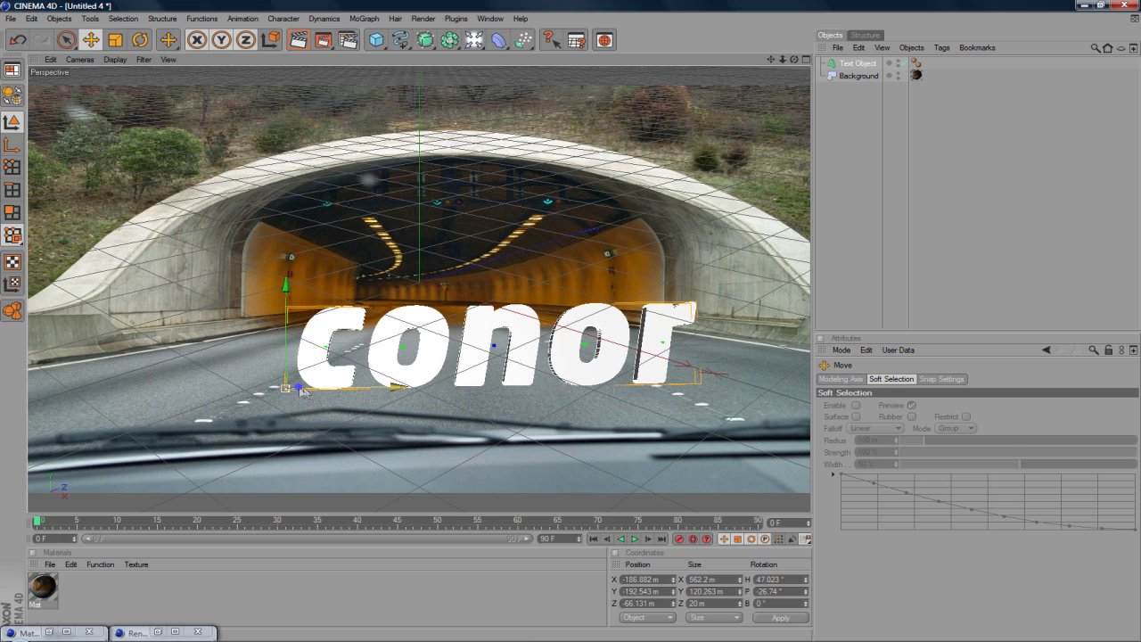
pyautogui.moveTo(307, 390); pyautogui.dragTo(279, 392)
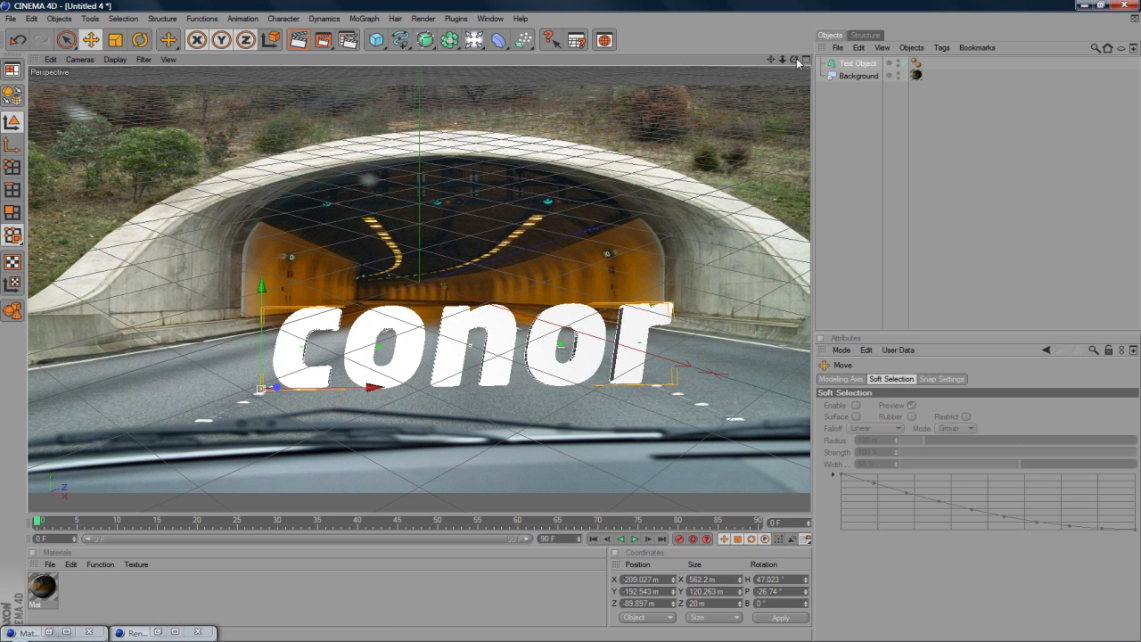
pyautogui.moveTo(795, 59); pyautogui.dragTo(780, 65)
pyautogui.moveTo(293, 385); pyautogui.dragTo(289, 379)
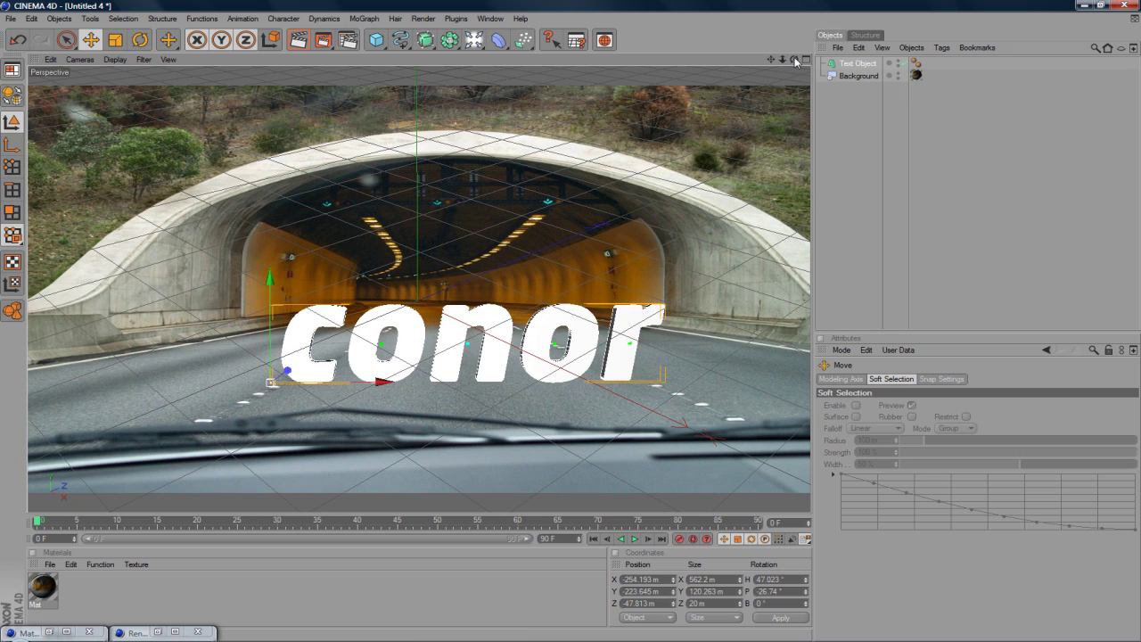
pyautogui.moveTo(794, 59); pyautogui.dragTo(785, 63)
# Step: Set the text's extrusion depth to 100 and its height to 100 m
pyautogui.click(845, 65)
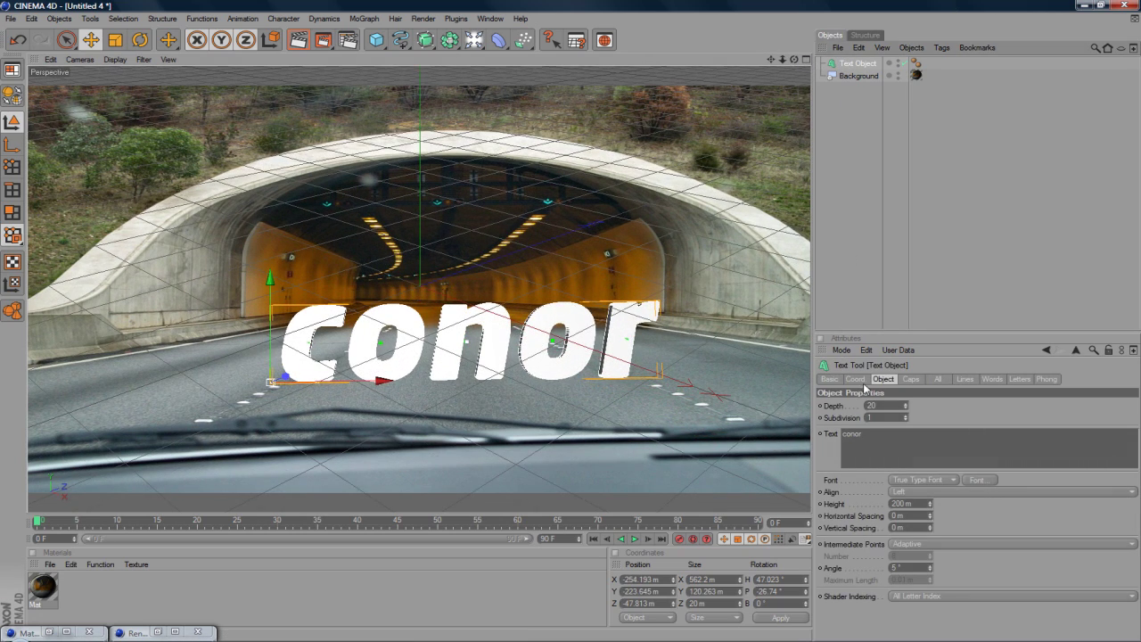
pyautogui.click(885, 405)
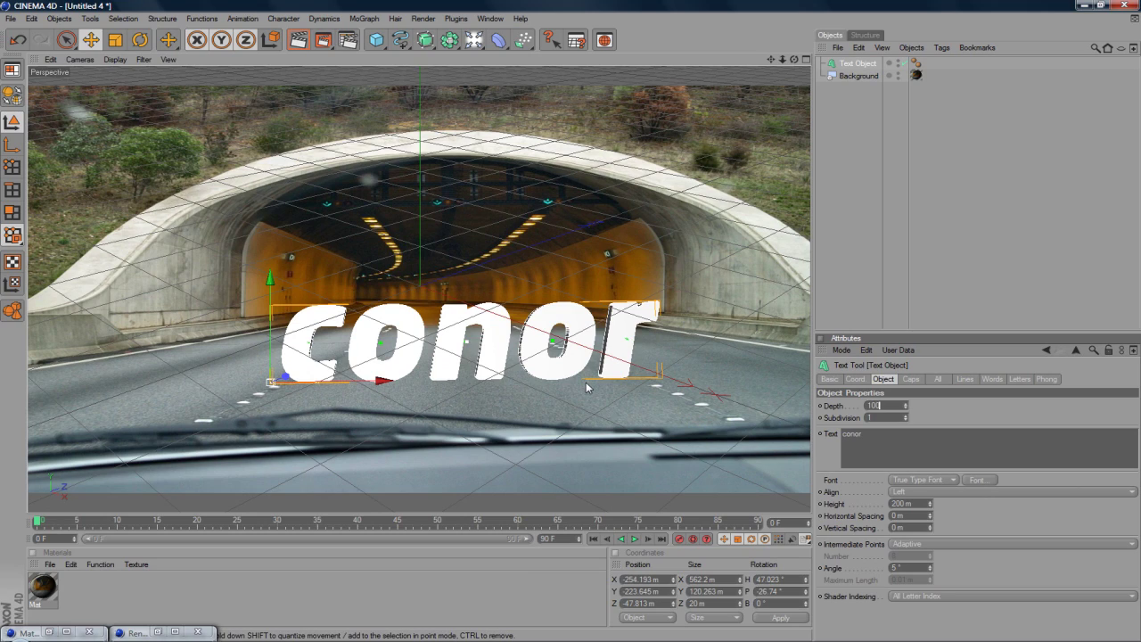
pyautogui.write('100')
pyautogui.press('Return')
pyautogui.click(537, 386)
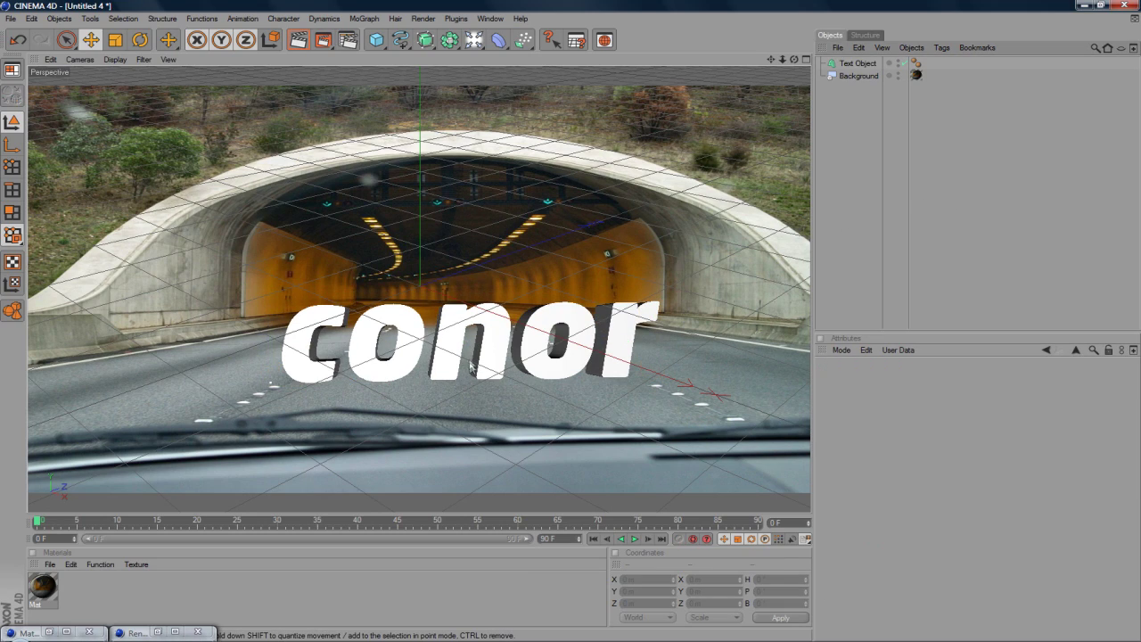
pyautogui.click(461, 351)
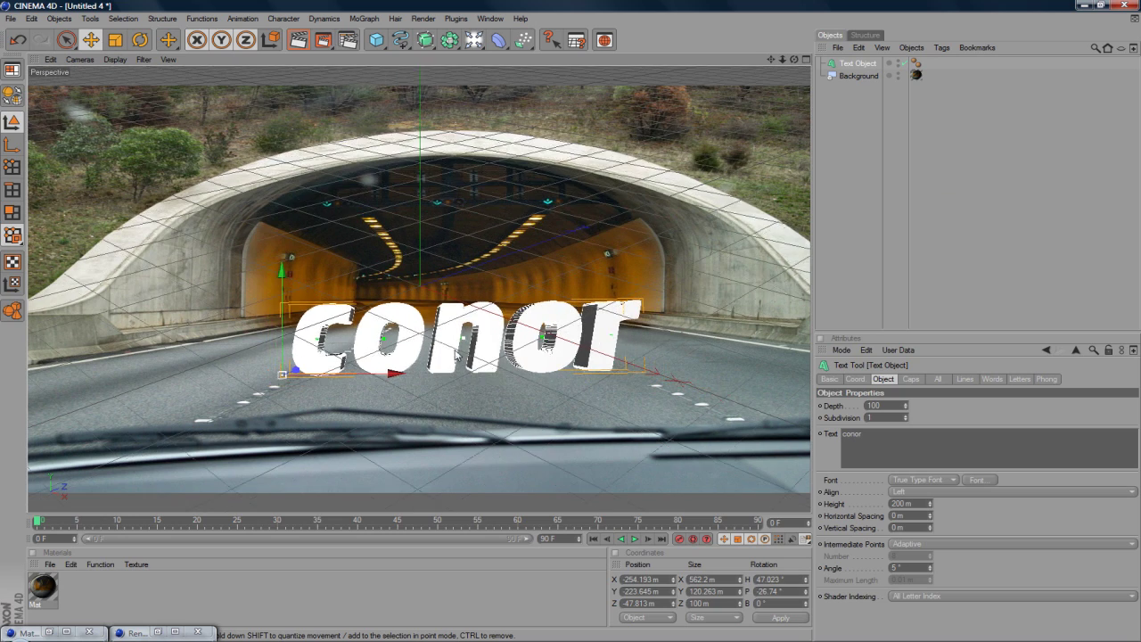
pyautogui.scroll(-2, 454, 354)
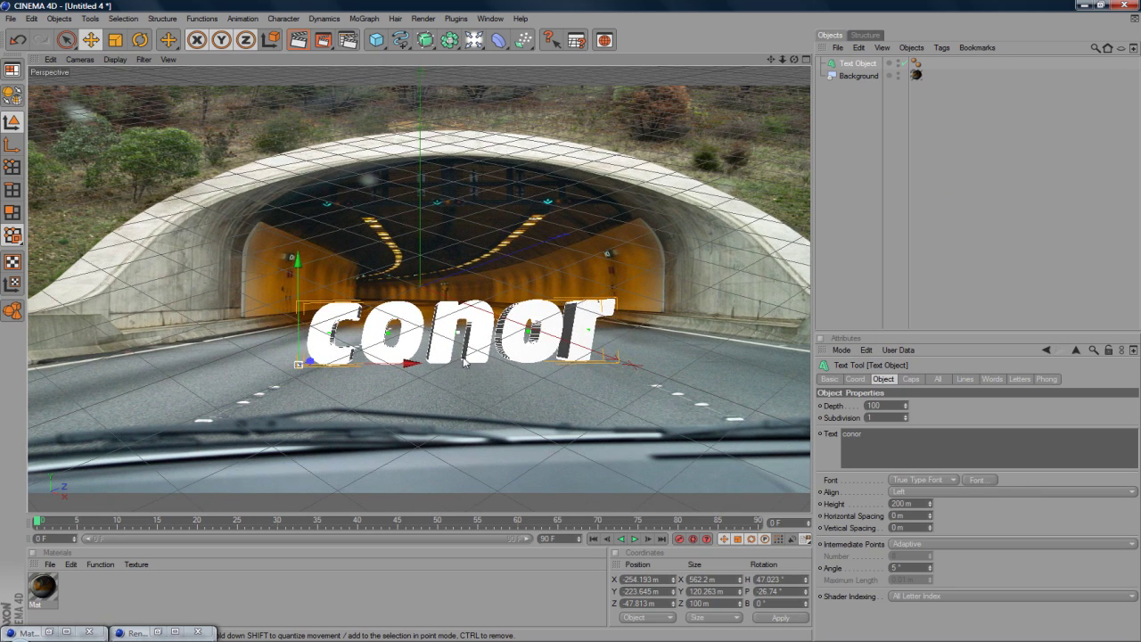
pyautogui.scroll(-1, 462, 359)
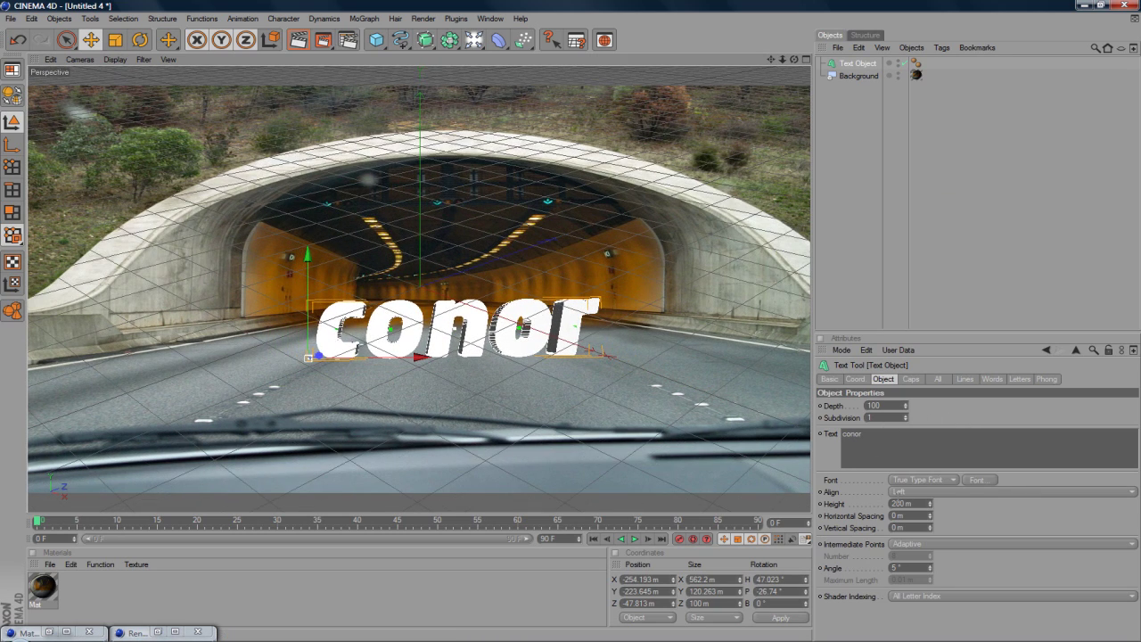
pyautogui.write('100')
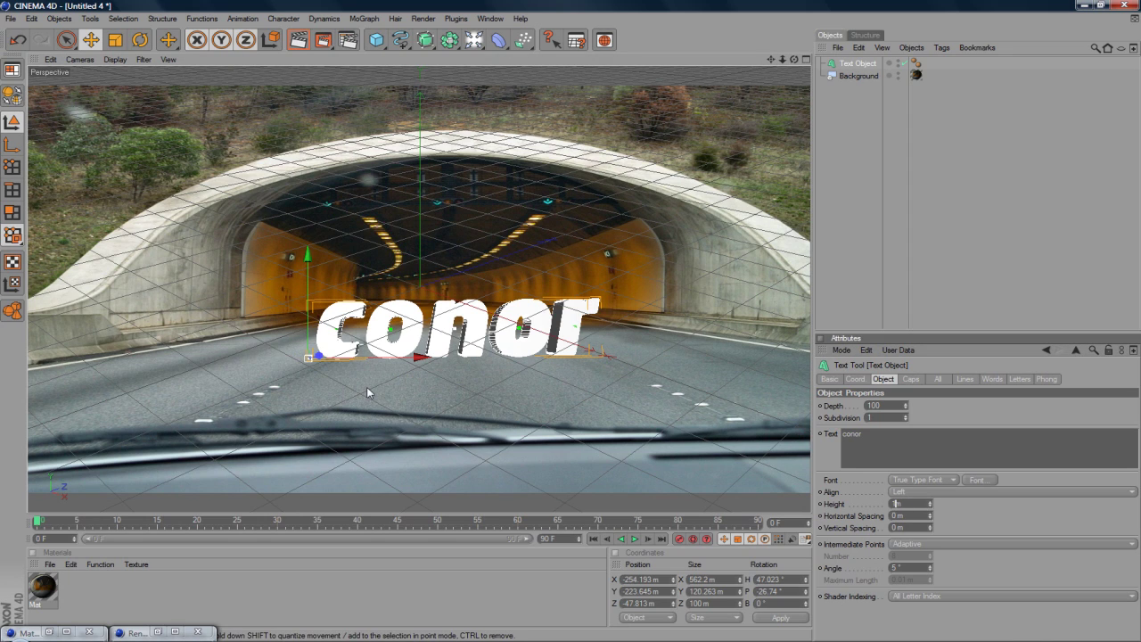
pyautogui.press('Return')
pyautogui.scroll(3, 400, 343)
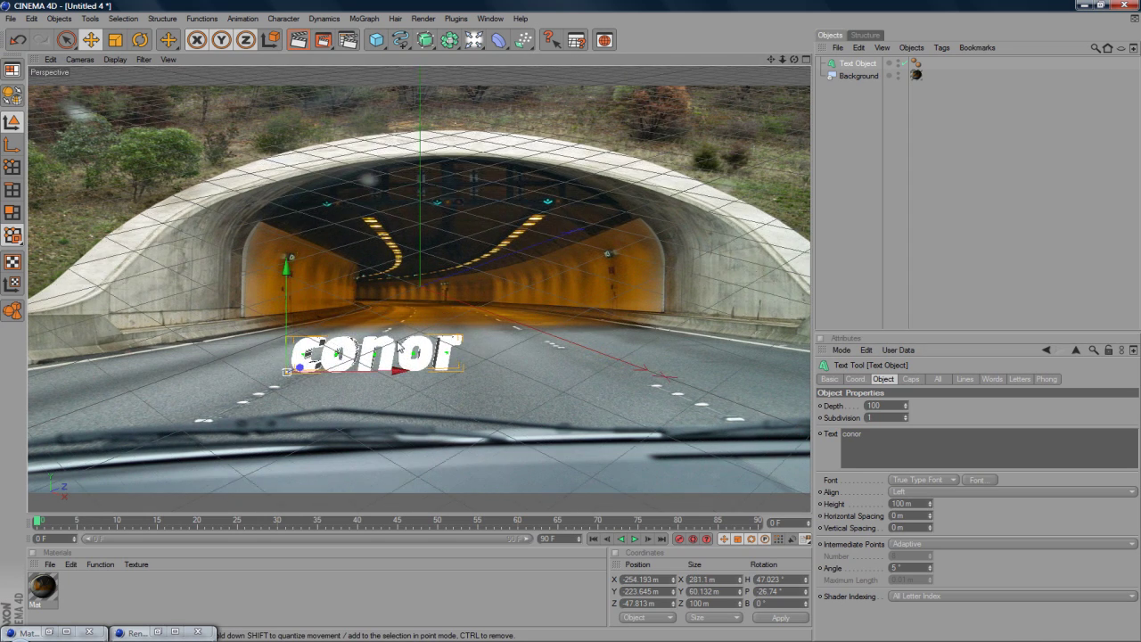
# Step: Fine-tune the text's position and rotation so it sits above the road centre
pyautogui.moveTo(265, 389); pyautogui.dragTo(372, 388)
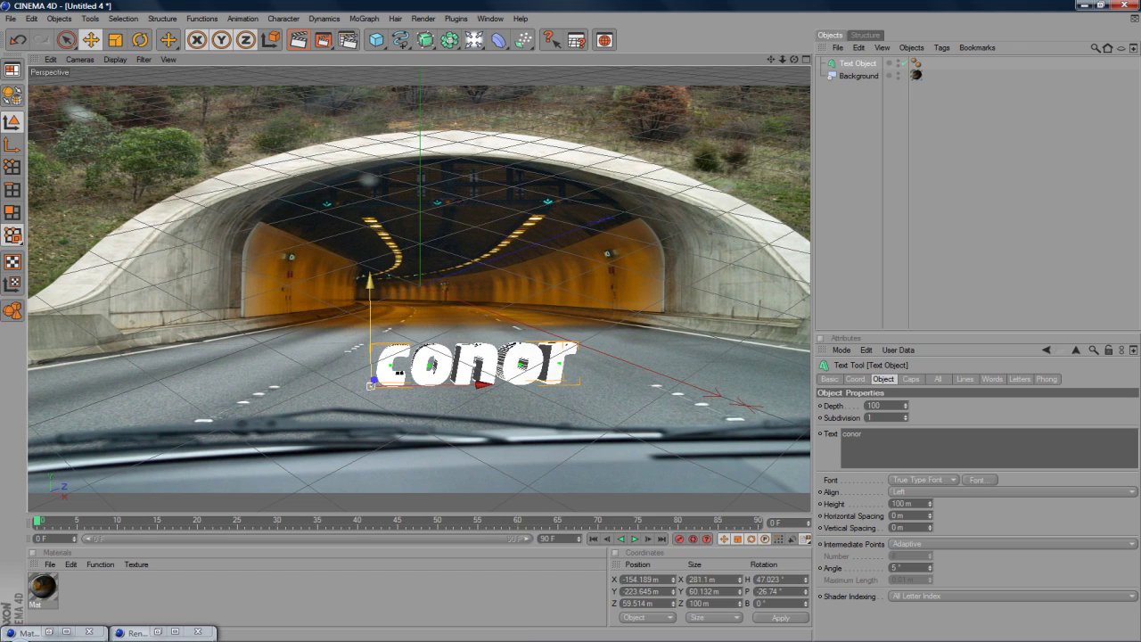
pyautogui.moveTo(373, 381); pyautogui.dragTo(375, 376)
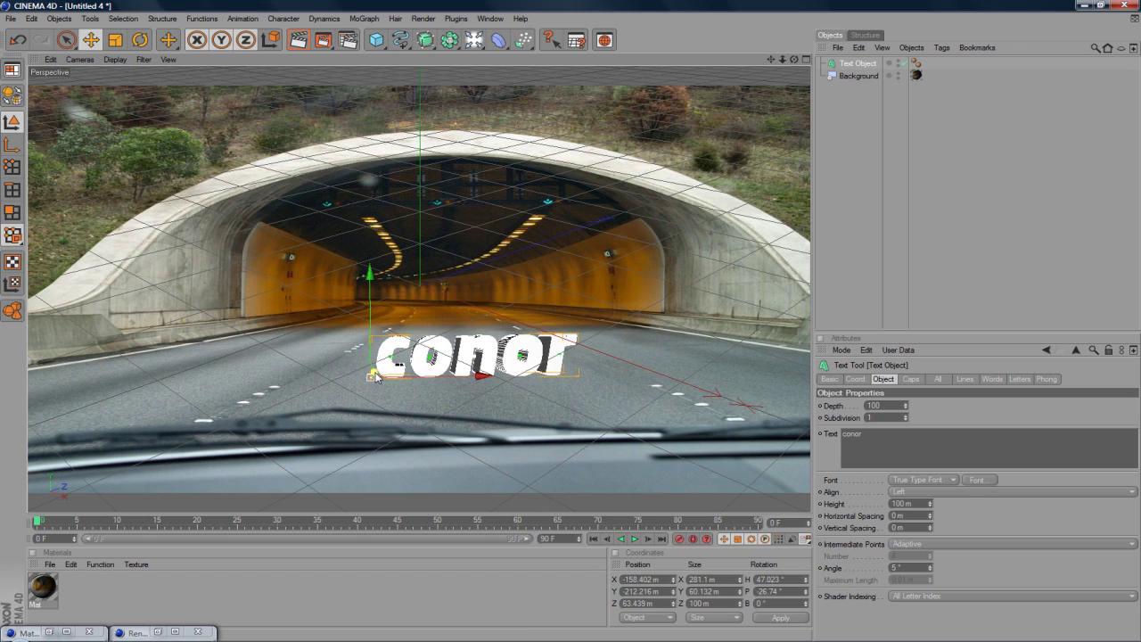
pyautogui.click(887, 233)
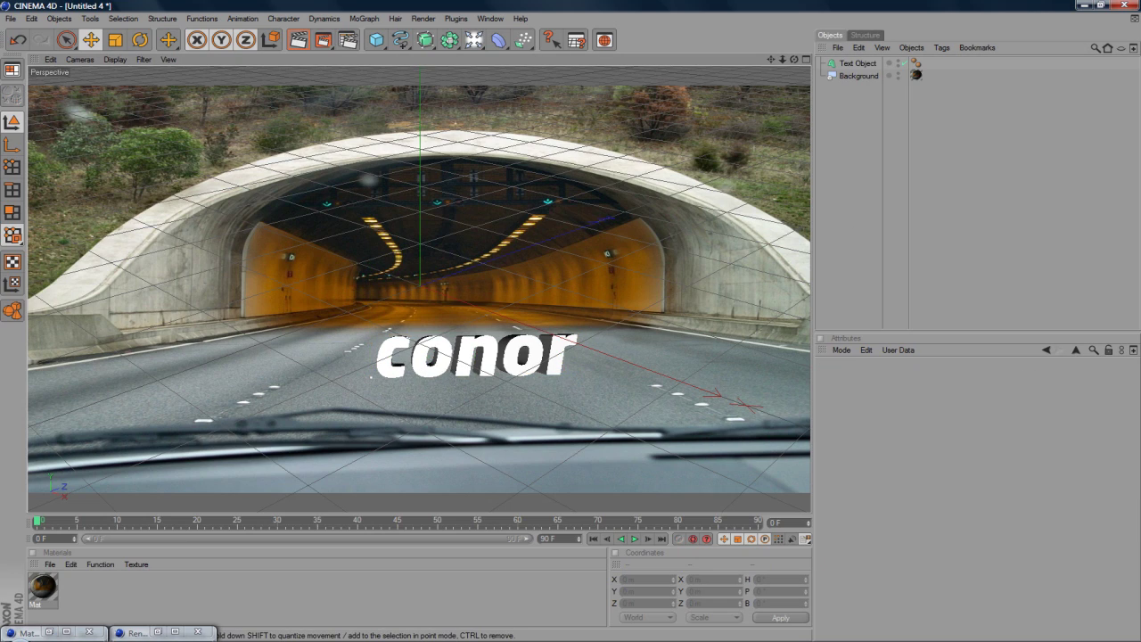
pyautogui.click(372, 376)
pyautogui.press('r')
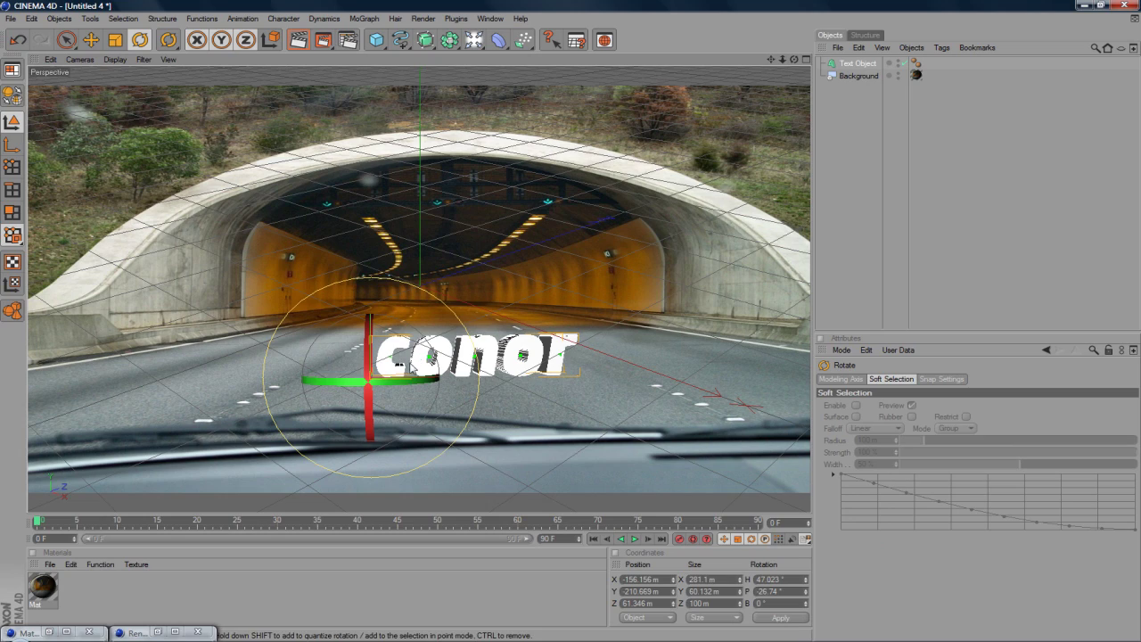
pyautogui.moveTo(392, 382); pyautogui.dragTo(388, 384)
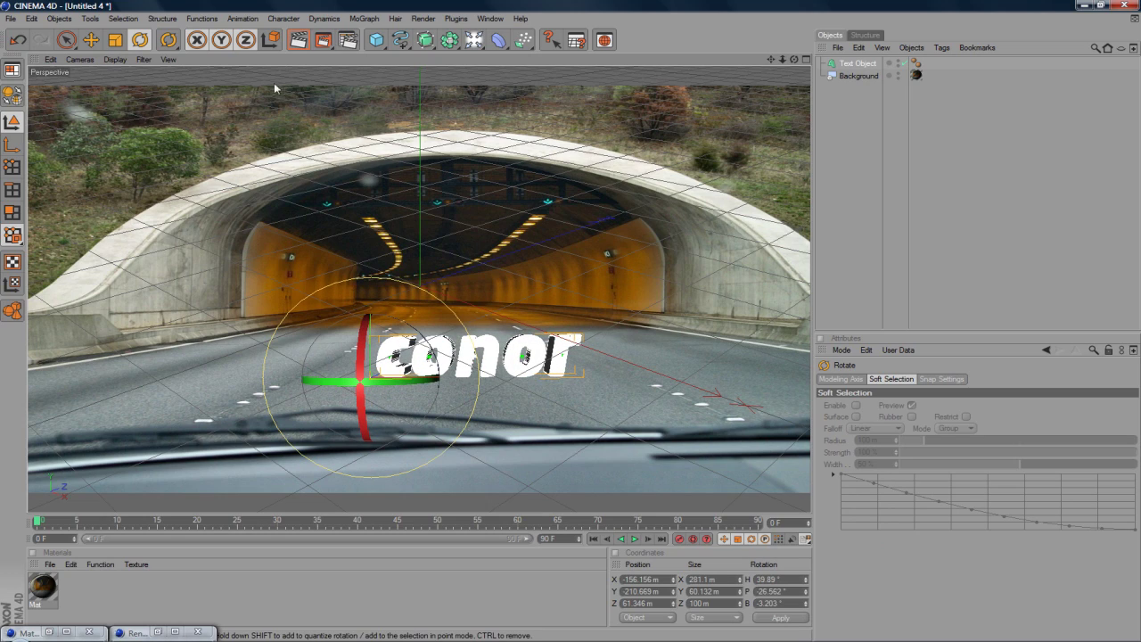
pyautogui.click(92, 40)
pyautogui.moveTo(385, 371); pyautogui.dragTo(368, 373)
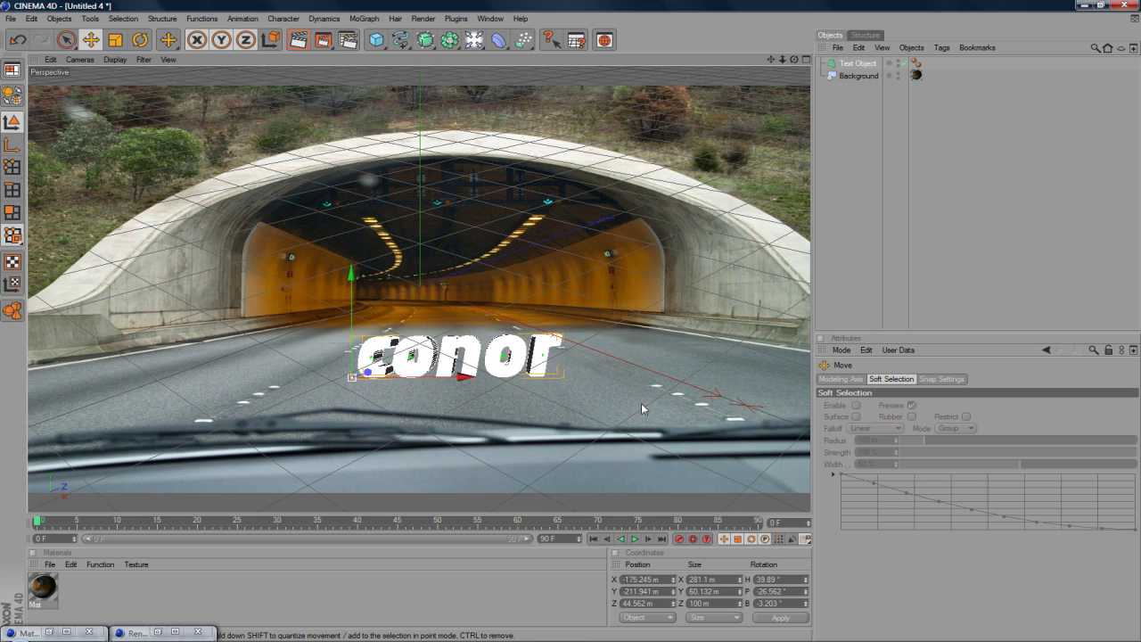
pyautogui.click(991, 212)
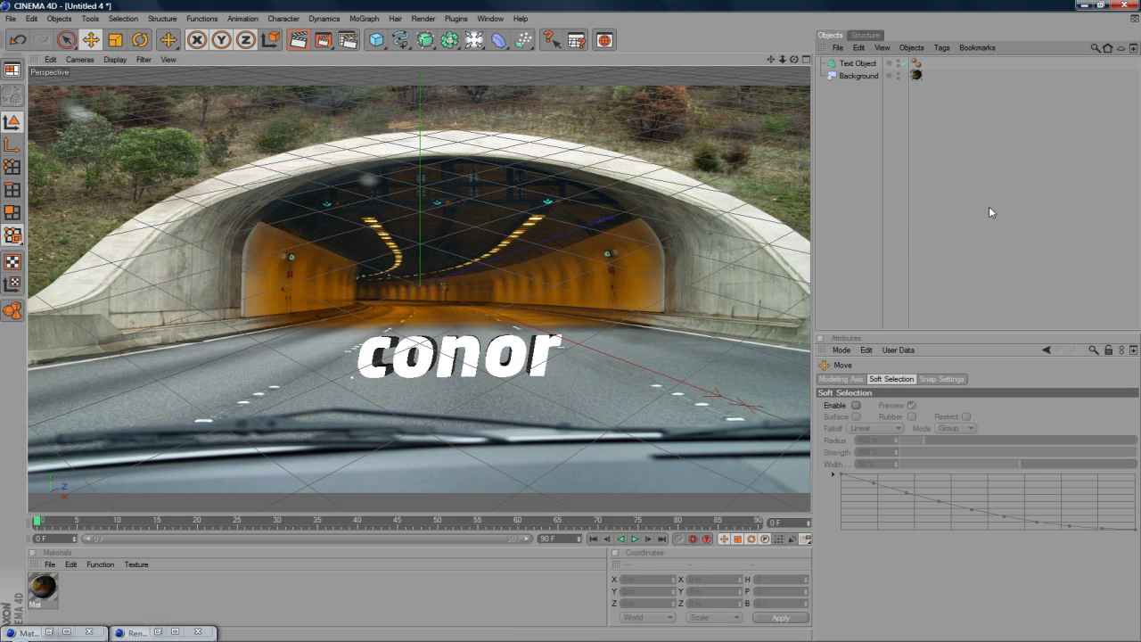
# Step: Render a viewport preview of the white conor text over the tunnel road
pyautogui.click(291, 44)
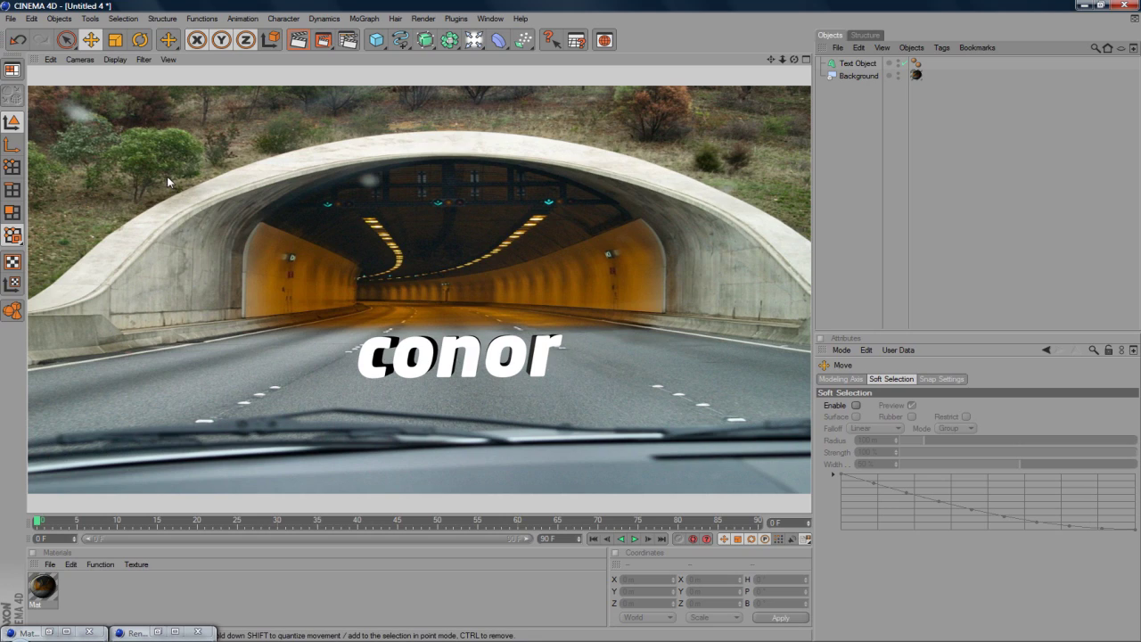
pyautogui.click(376, 39)
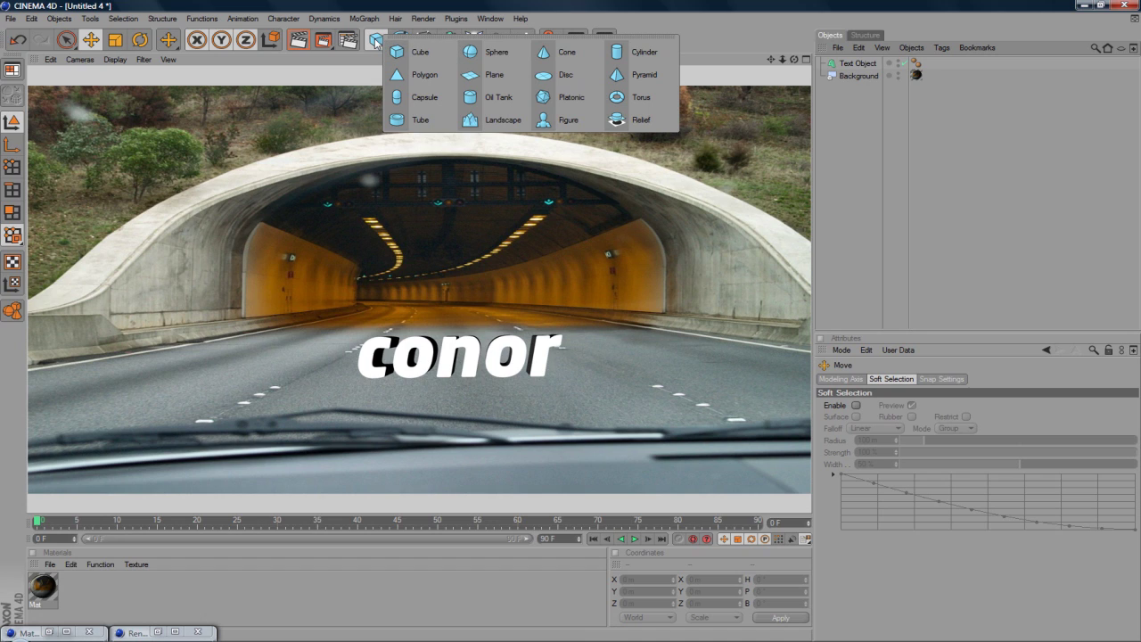
# Step: Add a Plane, tilt it toward the road's angle and lower it below the text
pyautogui.click(493, 75)
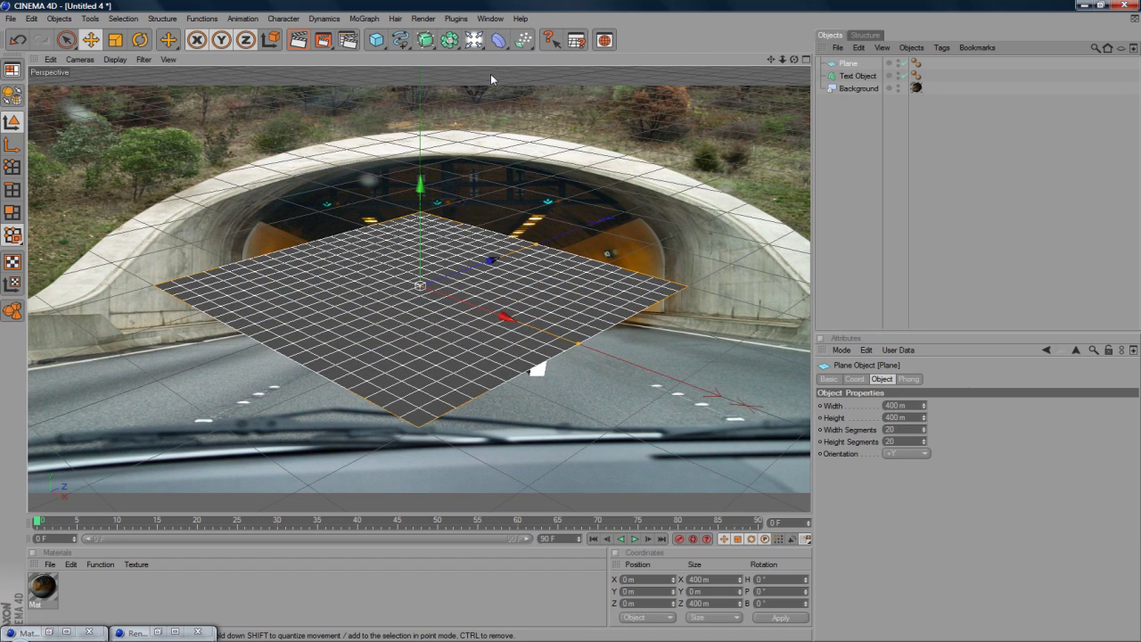
pyautogui.click(140, 40)
pyautogui.moveTo(355, 335); pyautogui.dragTo(360, 354)
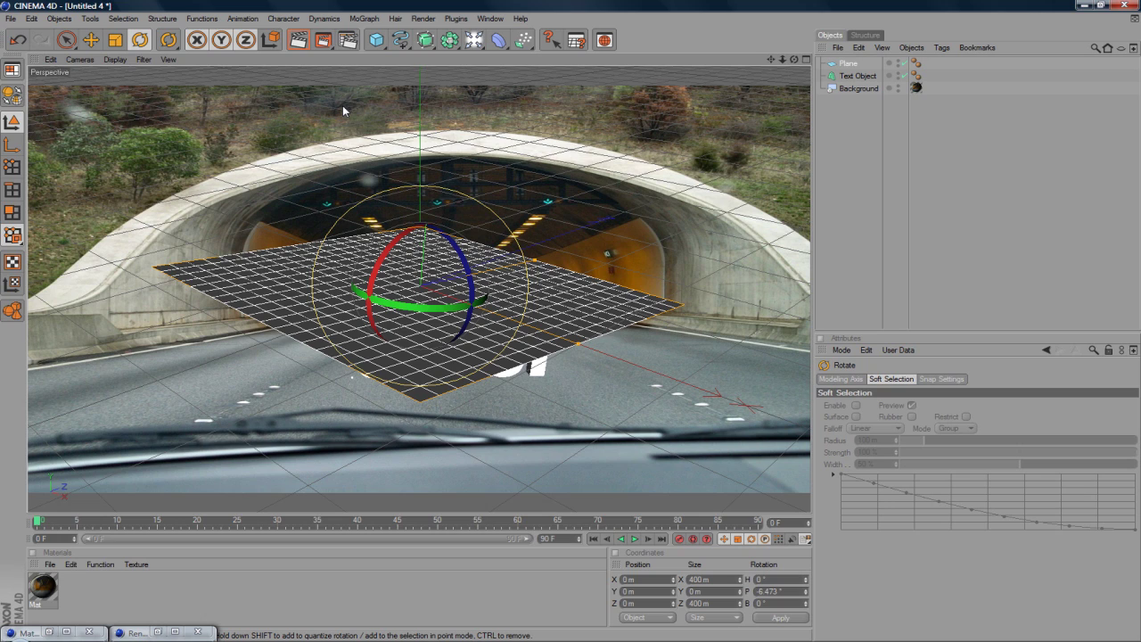
pyautogui.moveTo(409, 307)
pyautogui.mouseDown()
pyautogui.moveTo(468, 310)
pyautogui.moveTo(429, 281)
pyautogui.moveTo(427, 296)
pyautogui.mouseUp()
pyautogui.click(90, 40)
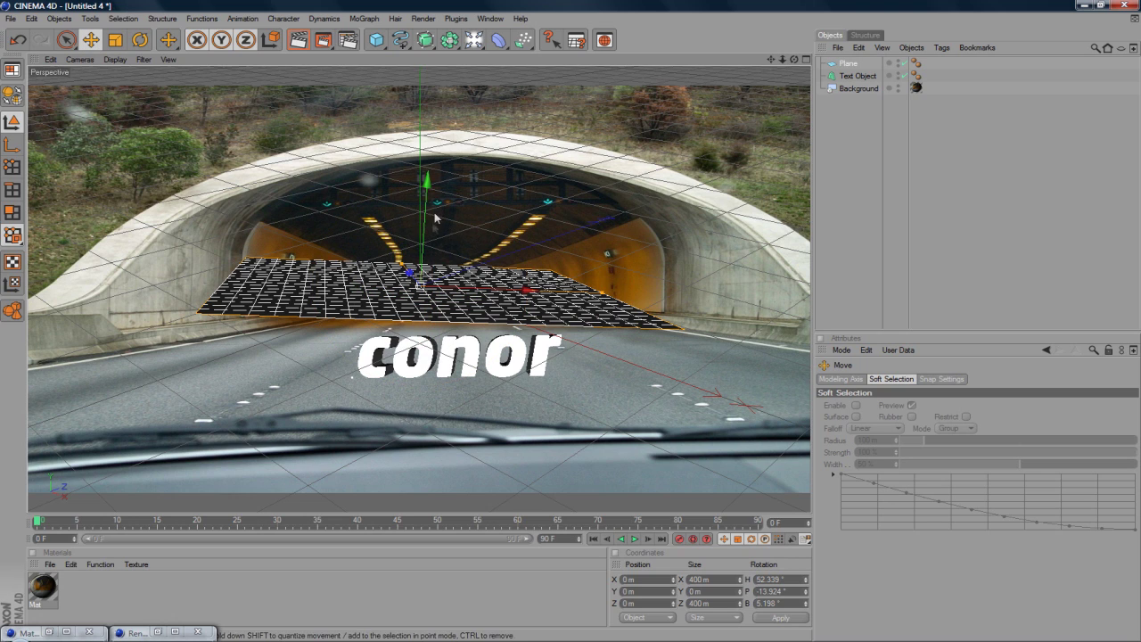
pyautogui.moveTo(426, 189); pyautogui.dragTo(421, 285)
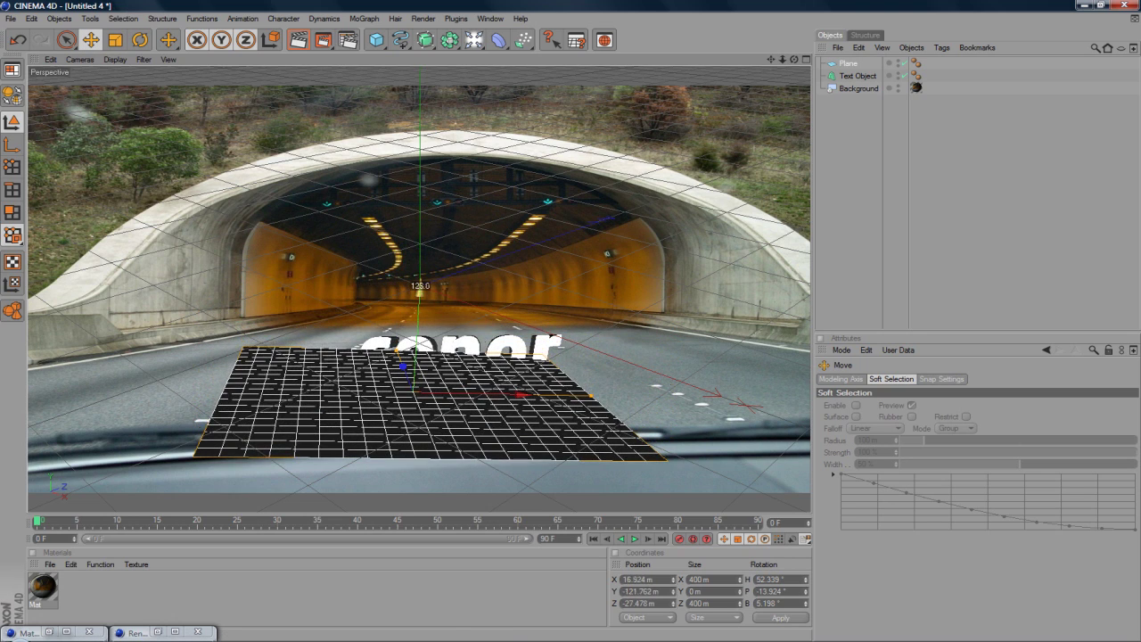
pyautogui.moveTo(410, 391); pyautogui.dragTo(510, 366)
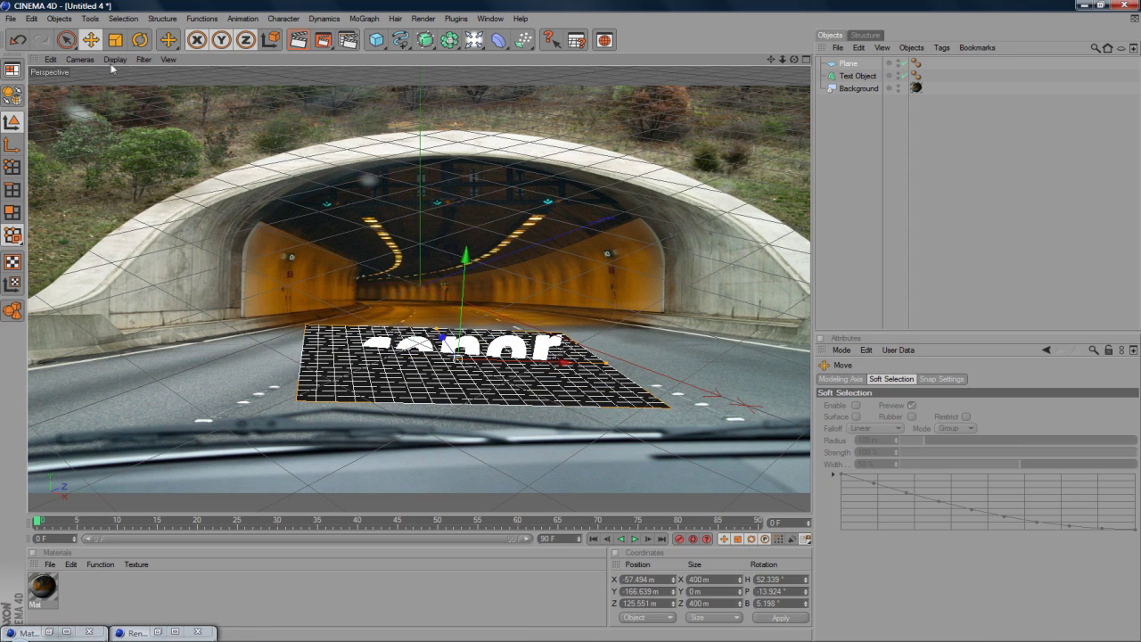
# Step: Refine the plane's tilt to match the road and drop it beneath the text
pyautogui.click(140, 39)
pyautogui.moveTo(419, 367)
pyautogui.mouseDown()
pyautogui.moveTo(436, 379)
pyautogui.moveTo(423, 382)
pyautogui.mouseUp()
pyautogui.moveTo(454, 345); pyautogui.dragTo(456, 359)
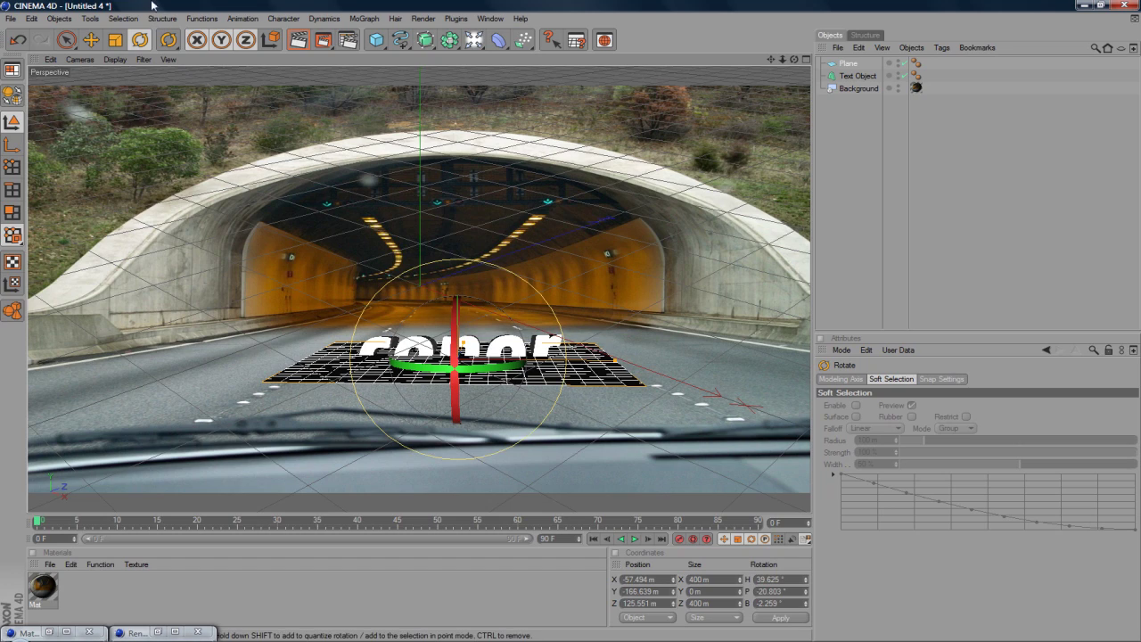
pyautogui.click(90, 39)
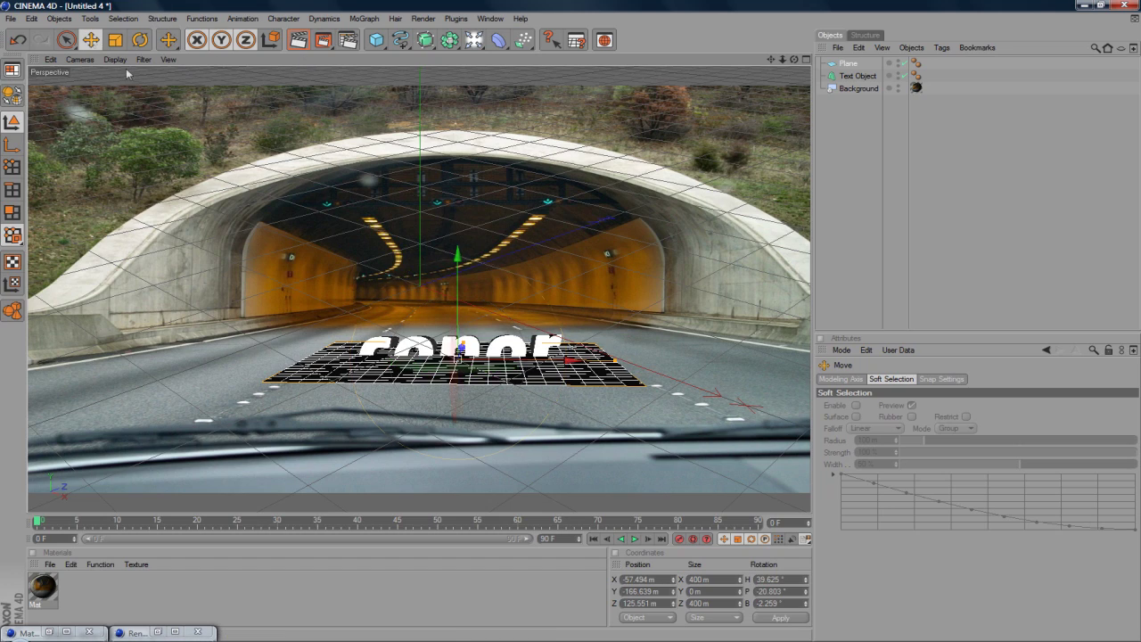
pyautogui.moveTo(451, 267); pyautogui.dragTo(456, 277)
pyautogui.moveTo(458, 355); pyautogui.dragTo(490, 367)
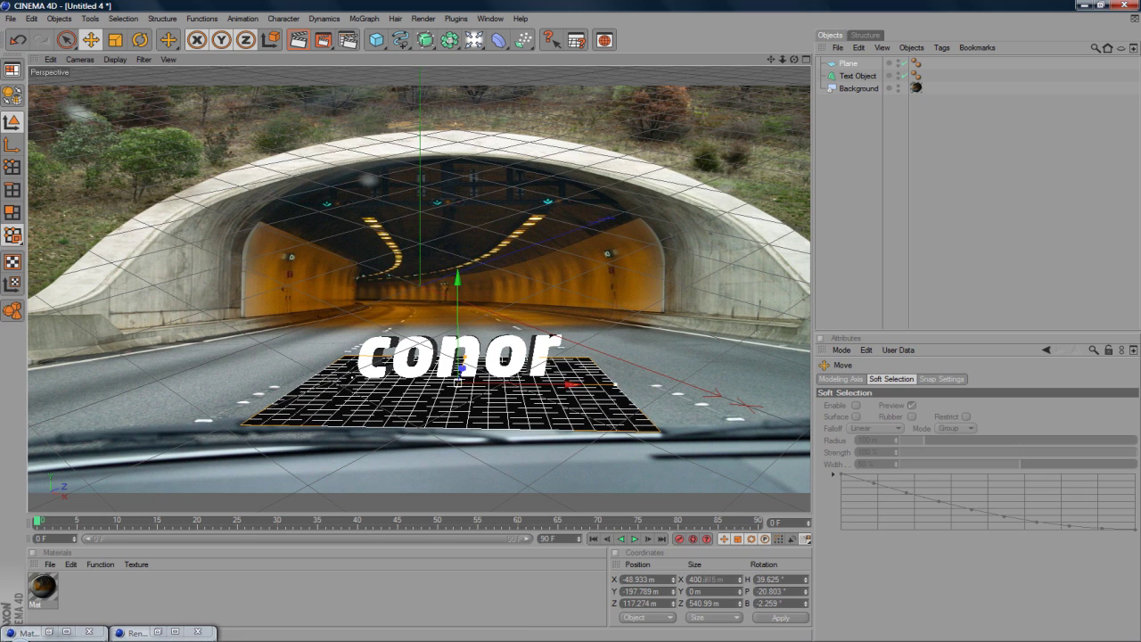
# Step: Enlarge the plane to 990.71 × 581.084 m so it spans the road
pyautogui.moveTo(619, 391); pyautogui.dragTo(775, 403)
pyautogui.moveTo(444, 361); pyautogui.dragTo(467, 364)
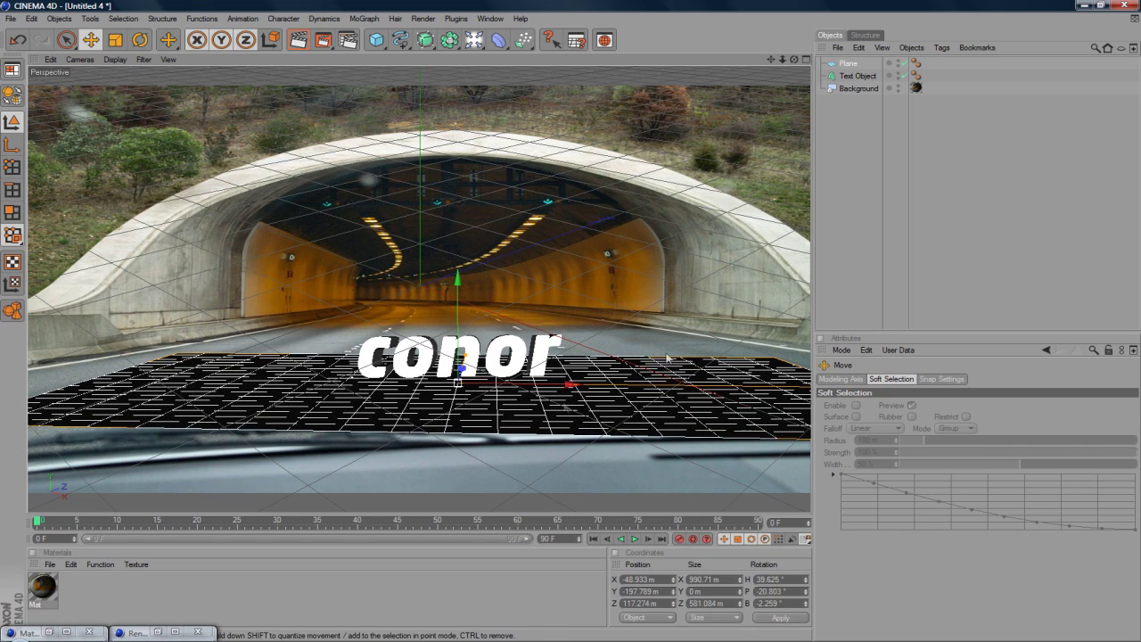
pyautogui.click(696, 122)
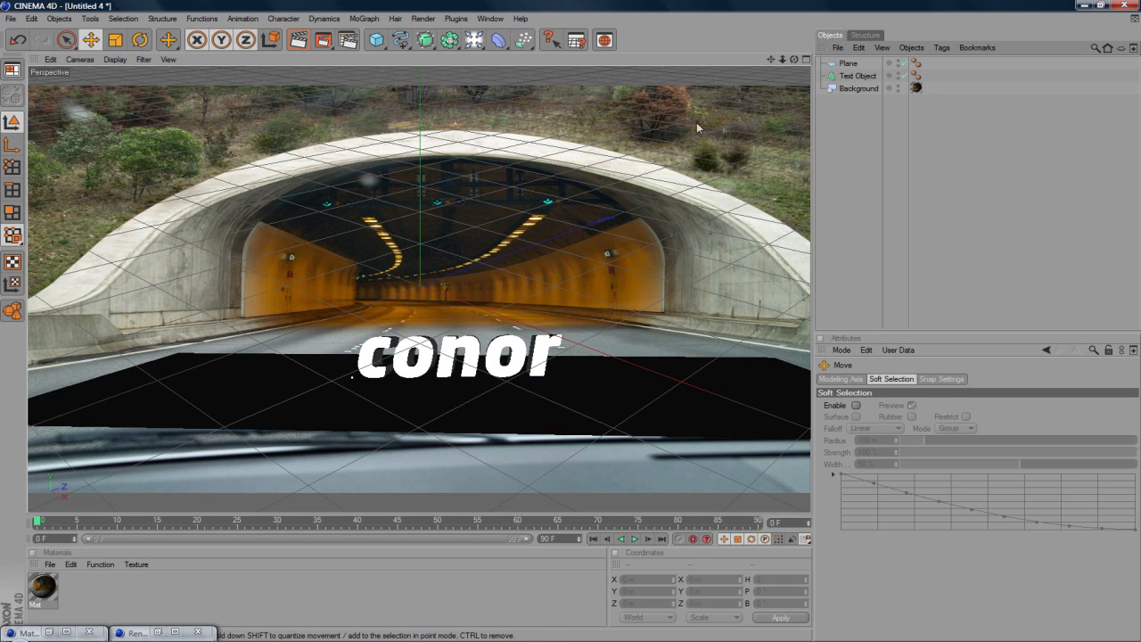
# Step: Fine-tune the plane's height along Y, checking it in the four-view layout
pyautogui.click(466, 395)
pyautogui.moveTo(457, 272); pyautogui.dragTo(457, 241)
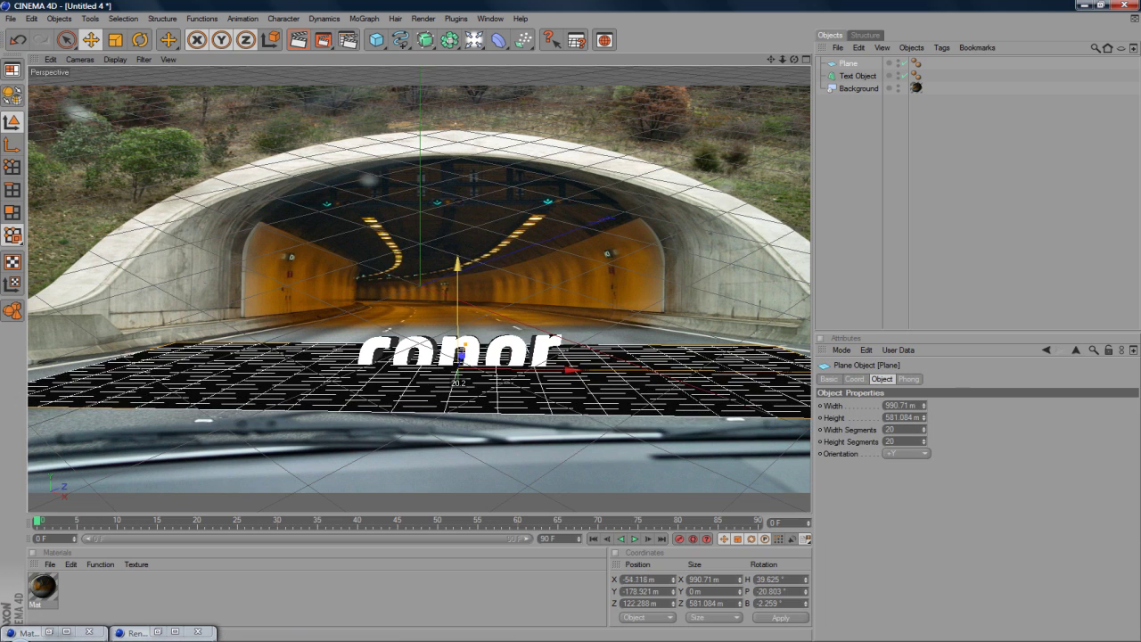
pyautogui.hotkey('ctrl', 'z')
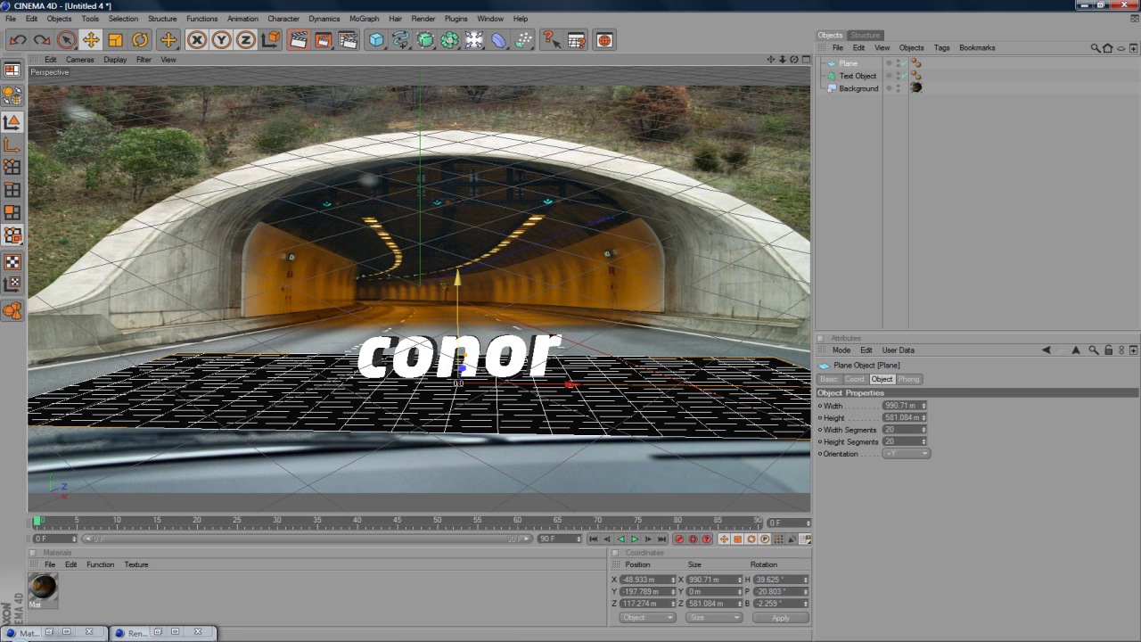
pyautogui.moveTo(460, 365); pyautogui.dragTo(504, 354)
pyautogui.middleClick(493, 305)
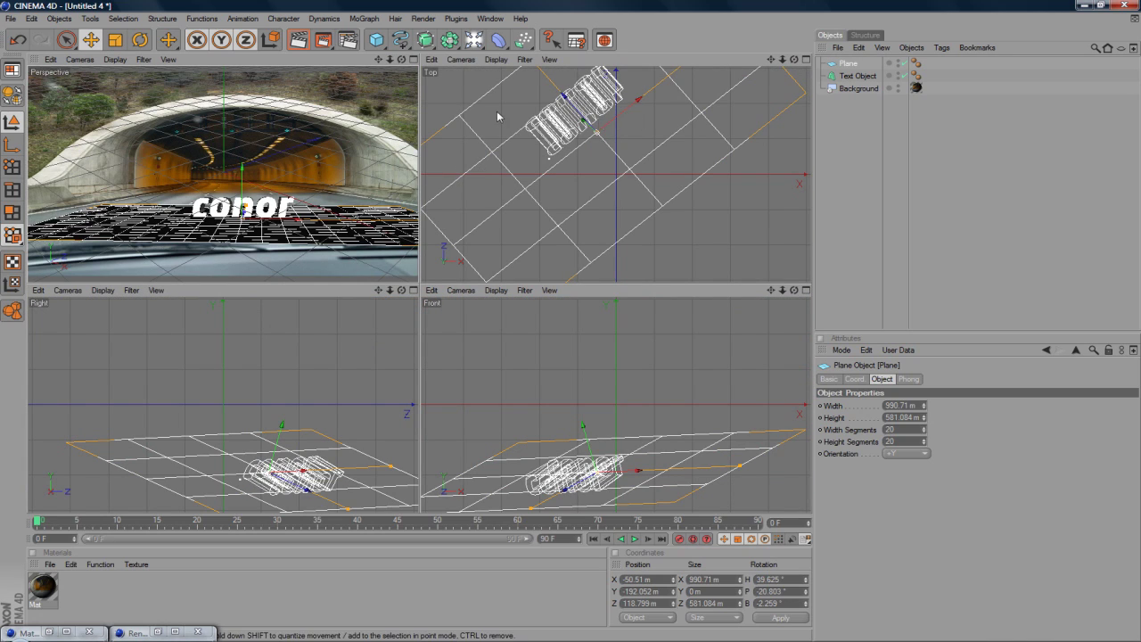
pyautogui.middleClick(254, 161)
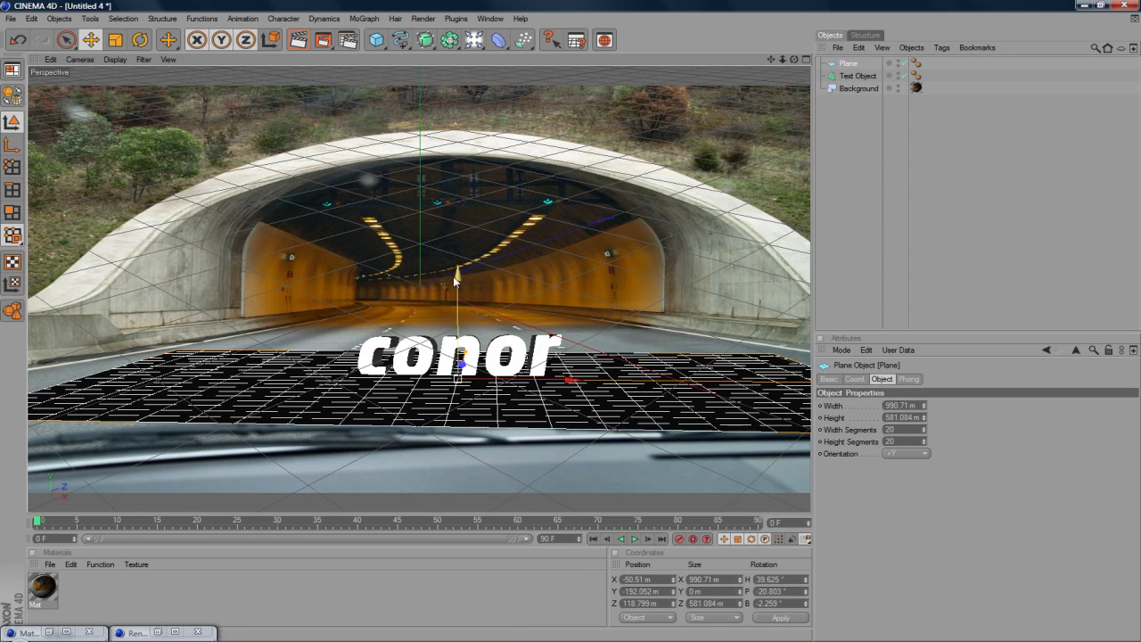
pyautogui.moveTo(458, 374); pyautogui.dragTo(458, 378)
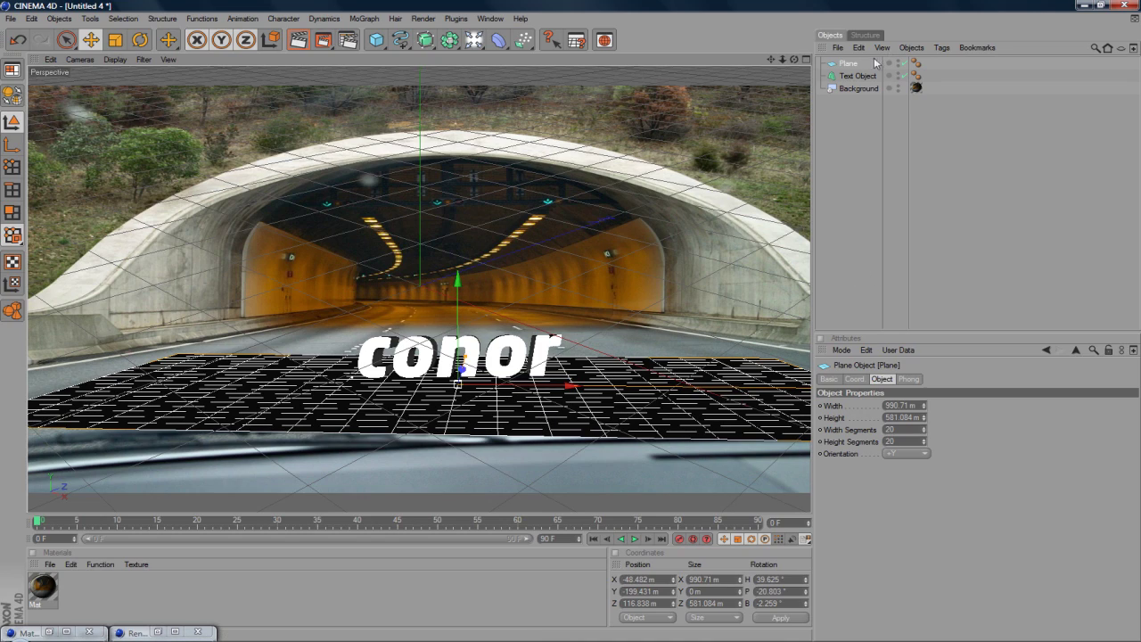
# Step: Copy the Background's Mat texture tag onto the Plane and render a preview
pyautogui.click(915, 88)
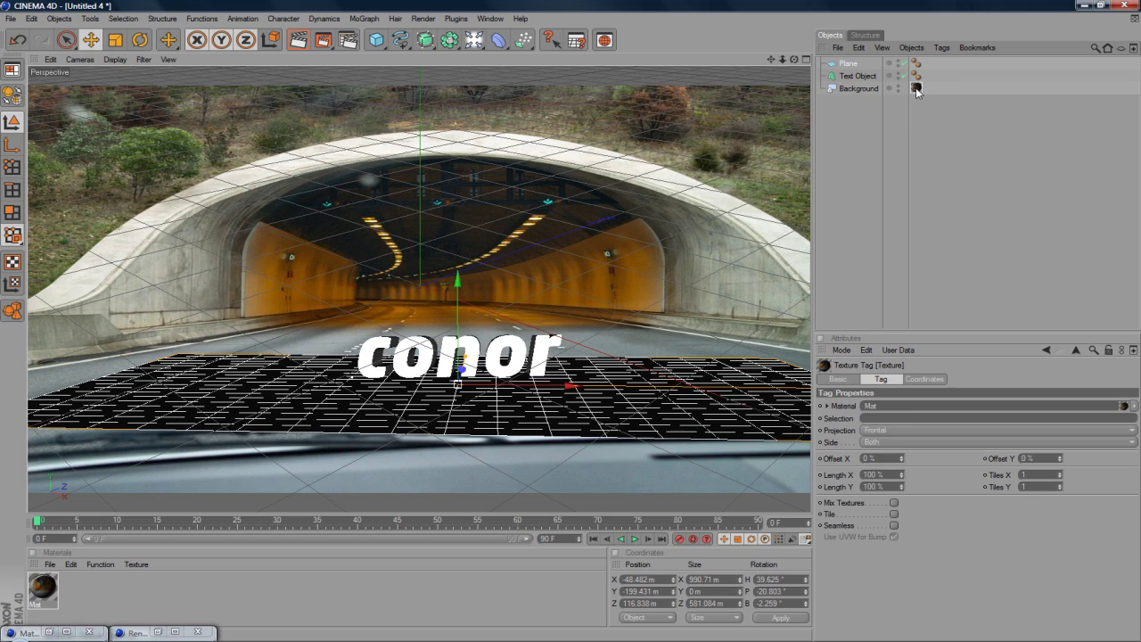
pyautogui.keyDown('ctrl'); pyautogui.moveTo(917, 90); pyautogui.dragTo(851, 65); pyautogui.keyUp('ctrl')
pyautogui.click(300, 40)
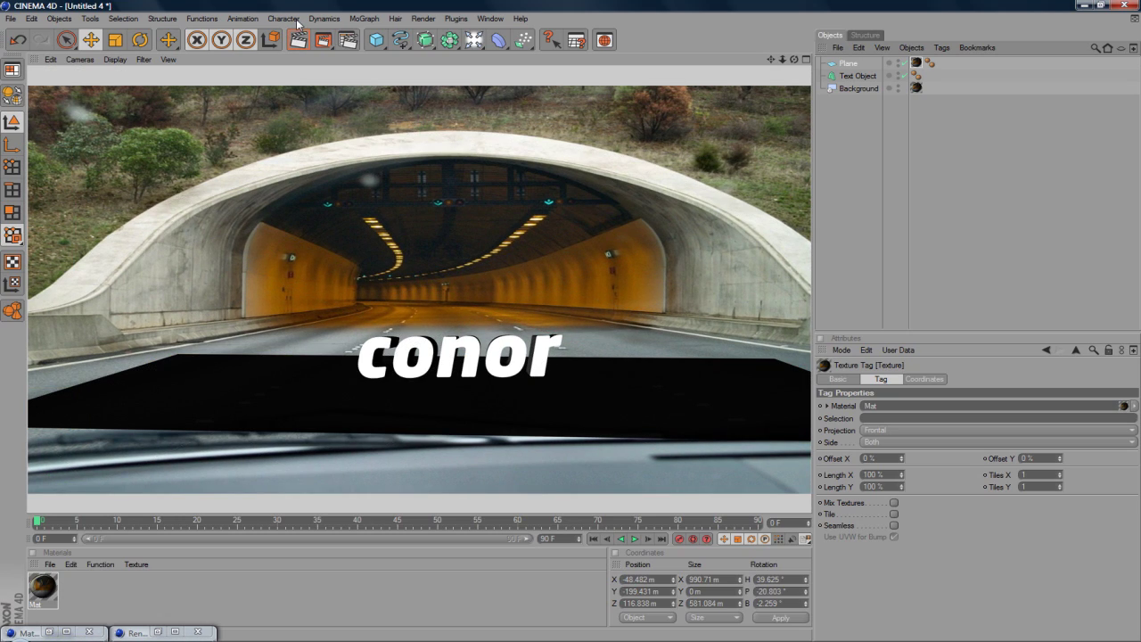
pyautogui.click(845, 66)
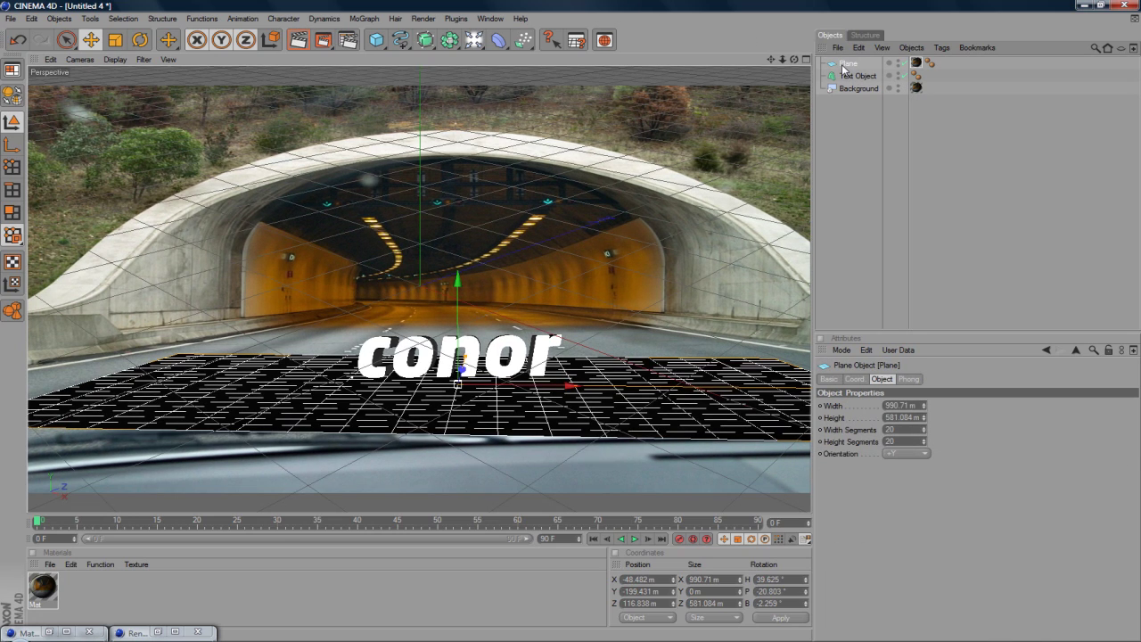
# Step: Tag the Plane with Compositing Background enabled, render to check the blend, and add a Light
pyautogui.rightClick(843, 68)
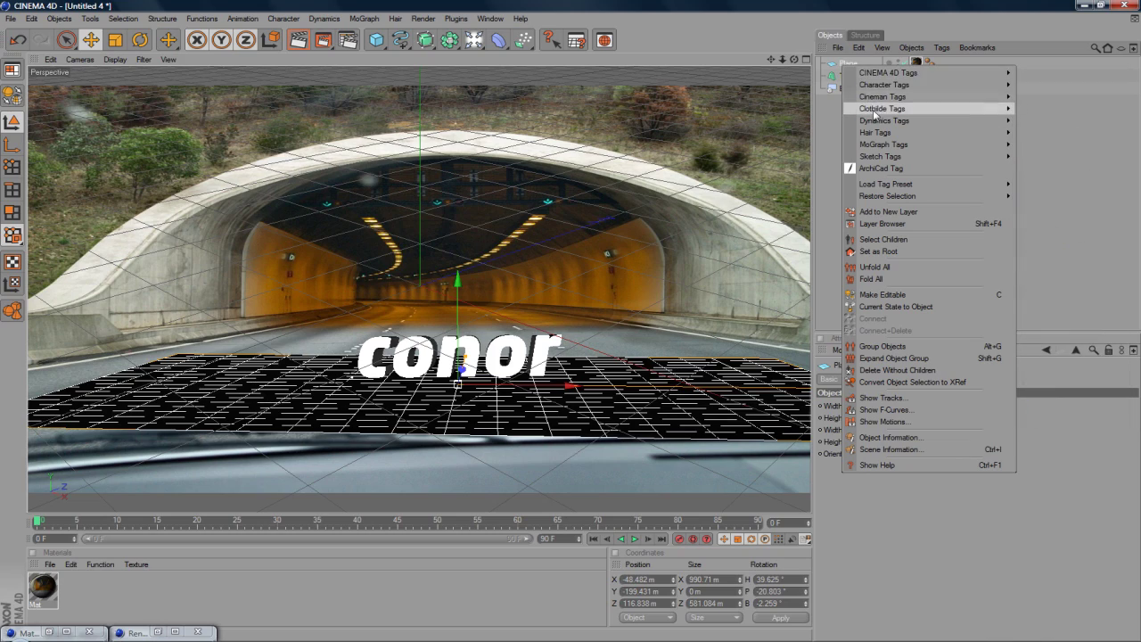
pyautogui.moveTo(876, 74)
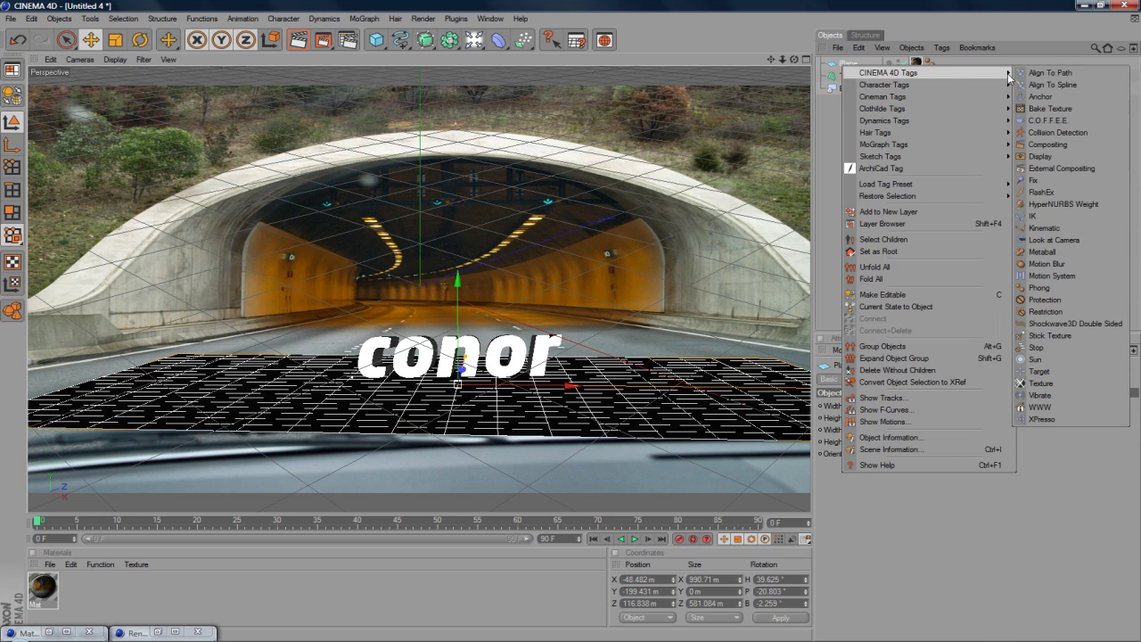
pyautogui.click(1045, 143)
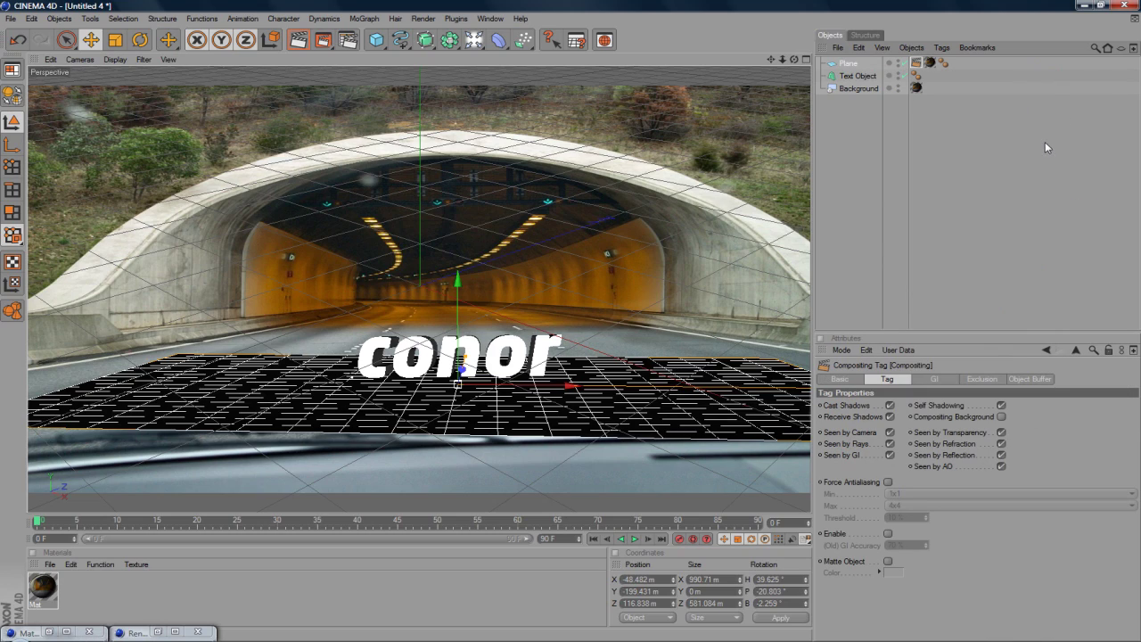
pyautogui.click(1001, 417)
pyautogui.click(903, 175)
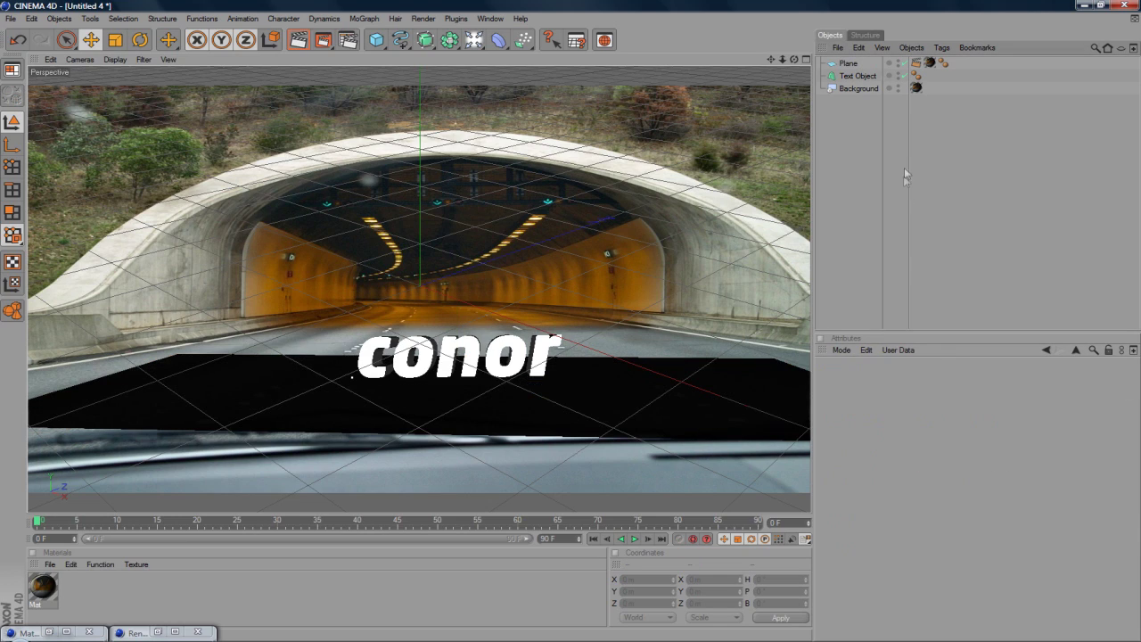
pyautogui.click(298, 42)
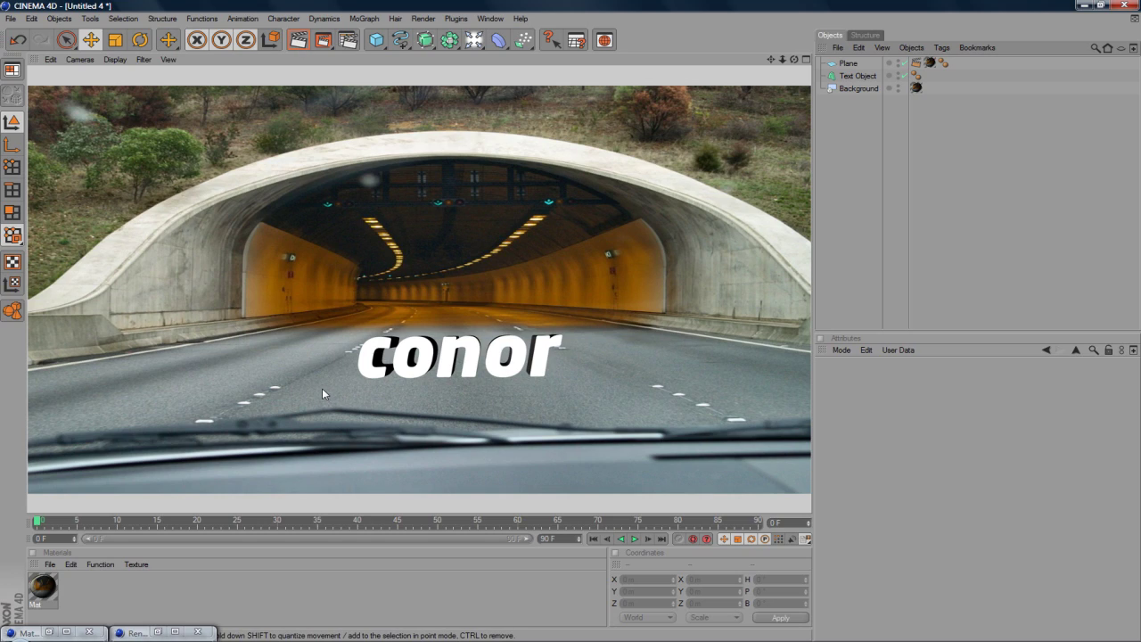
pyautogui.click(475, 39)
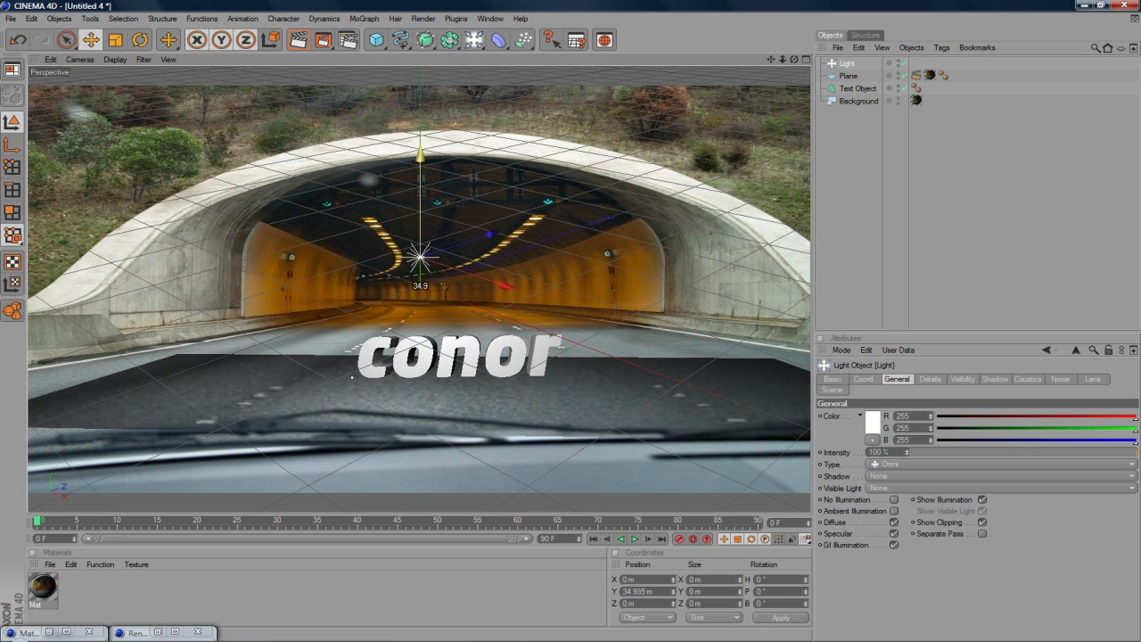
# Step: Raise the light, set its shadow to Shadow Maps (Soft), and render to check
pyautogui.moveTo(420, 214); pyautogui.dragTo(420, 201)
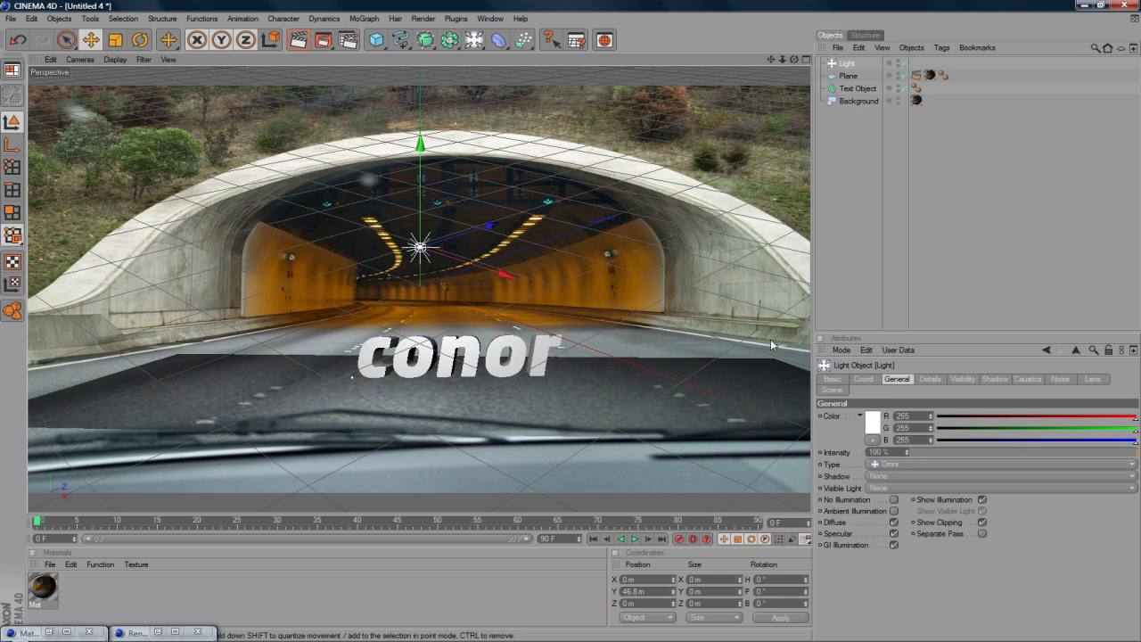
pyautogui.click(904, 476)
pyautogui.click(904, 487)
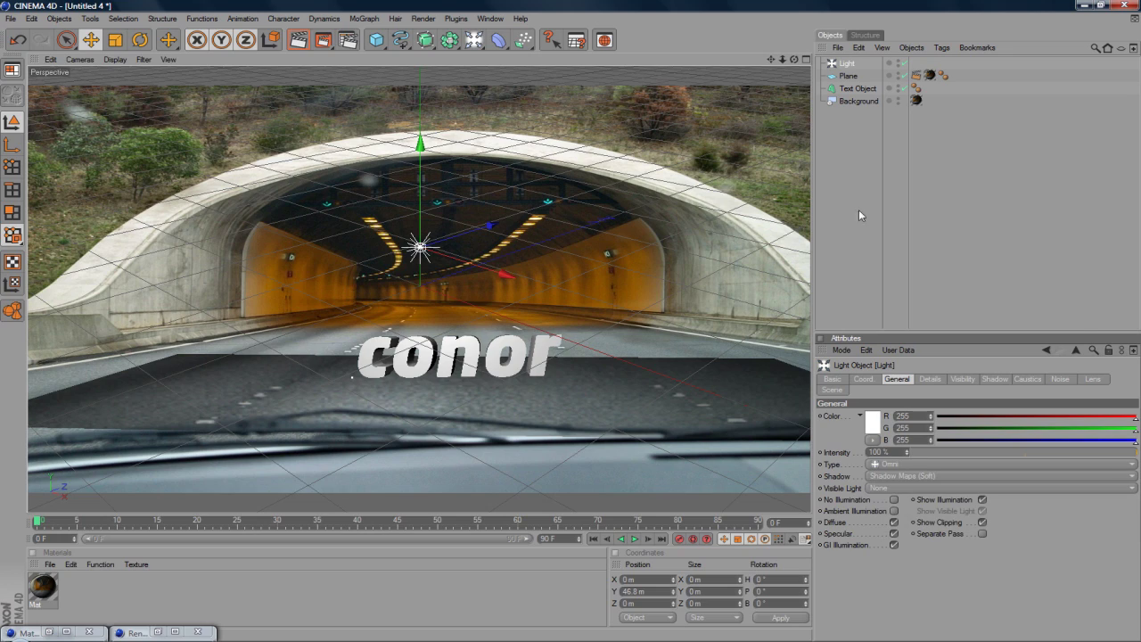
pyautogui.click(298, 42)
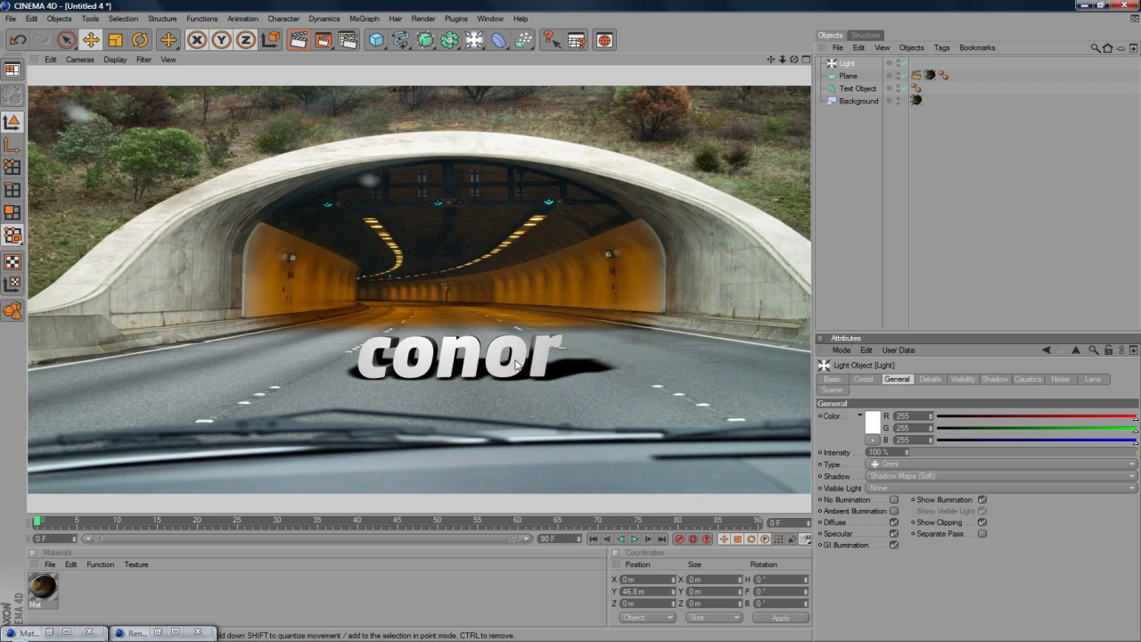
# Step: Delete the light and add Ambient Occlusion with 140 m maximum ray length and 35% contrast
pyautogui.press('Delete')
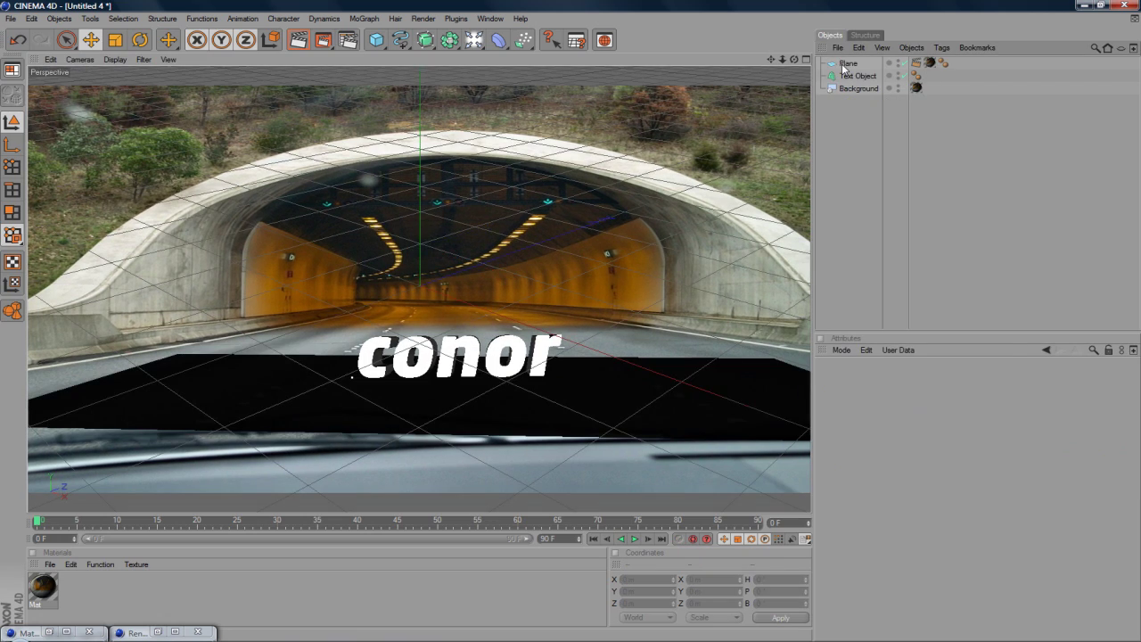
pyautogui.click(424, 19)
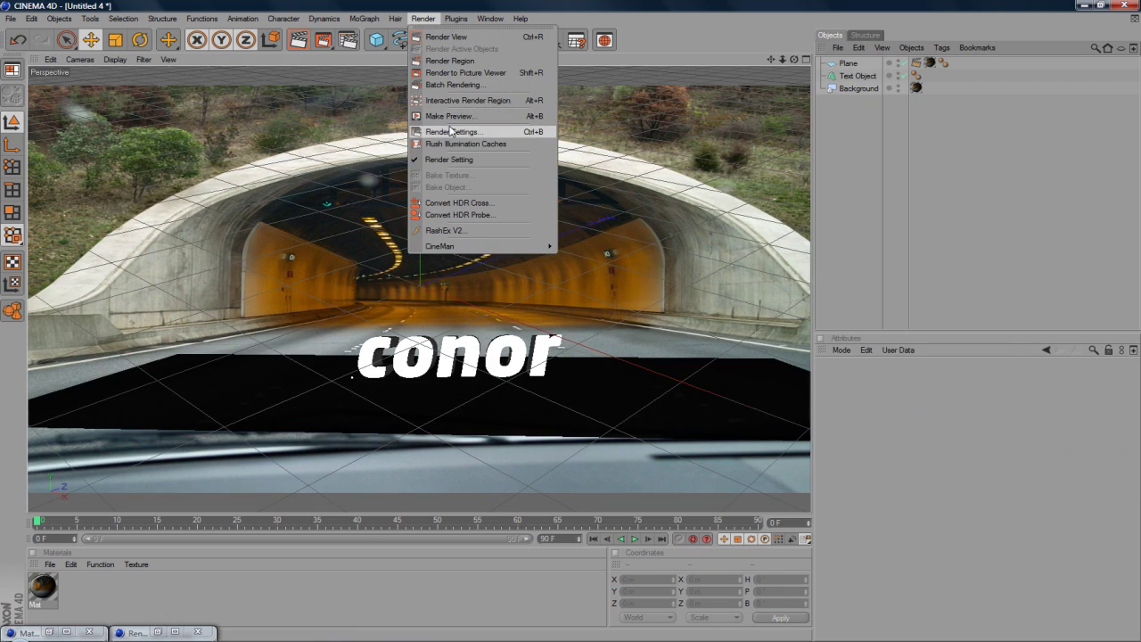
pyautogui.click(454, 127)
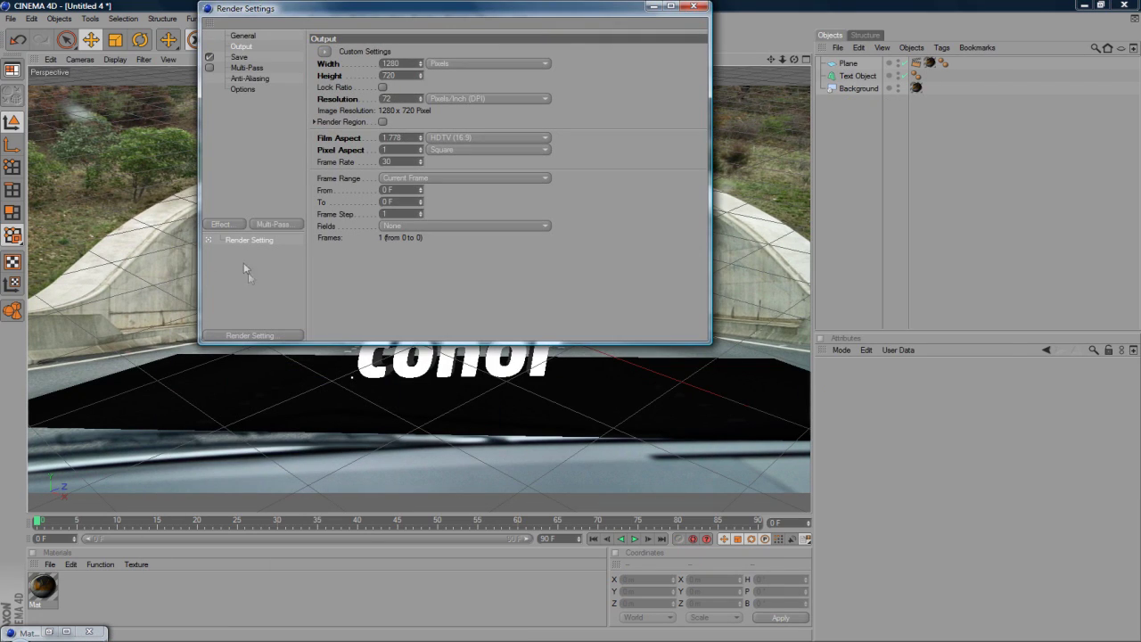
pyautogui.click(226, 225)
pyautogui.click(280, 297)
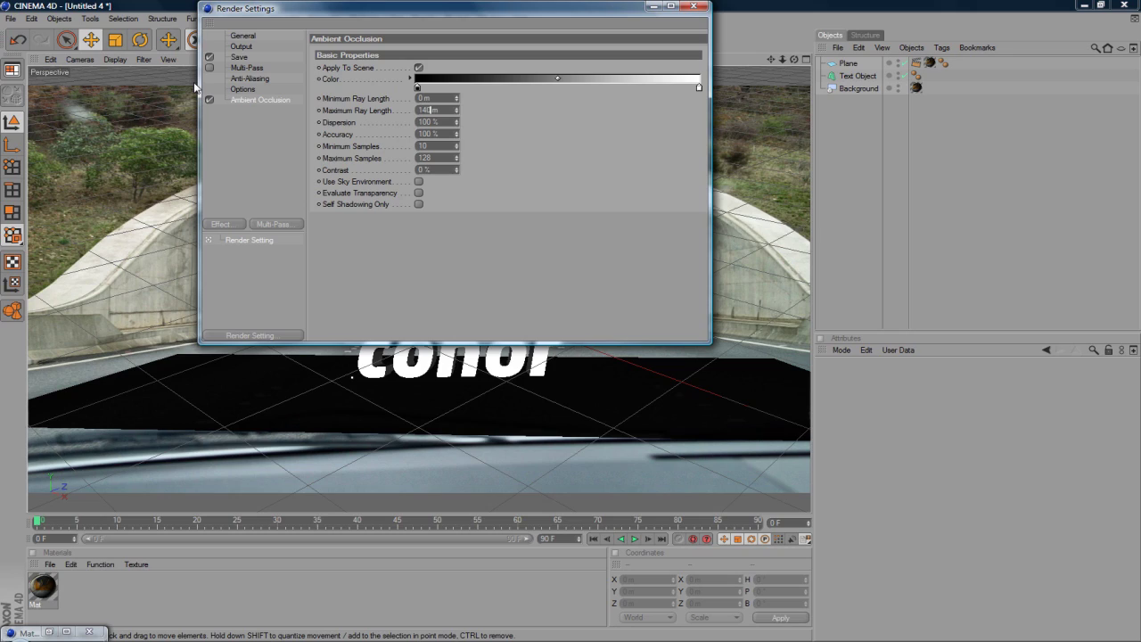
pyautogui.press('Tab')
pyautogui.press('Tab')
pyautogui.press('Tab')
pyautogui.press('Tab')
pyautogui.press('Tab')
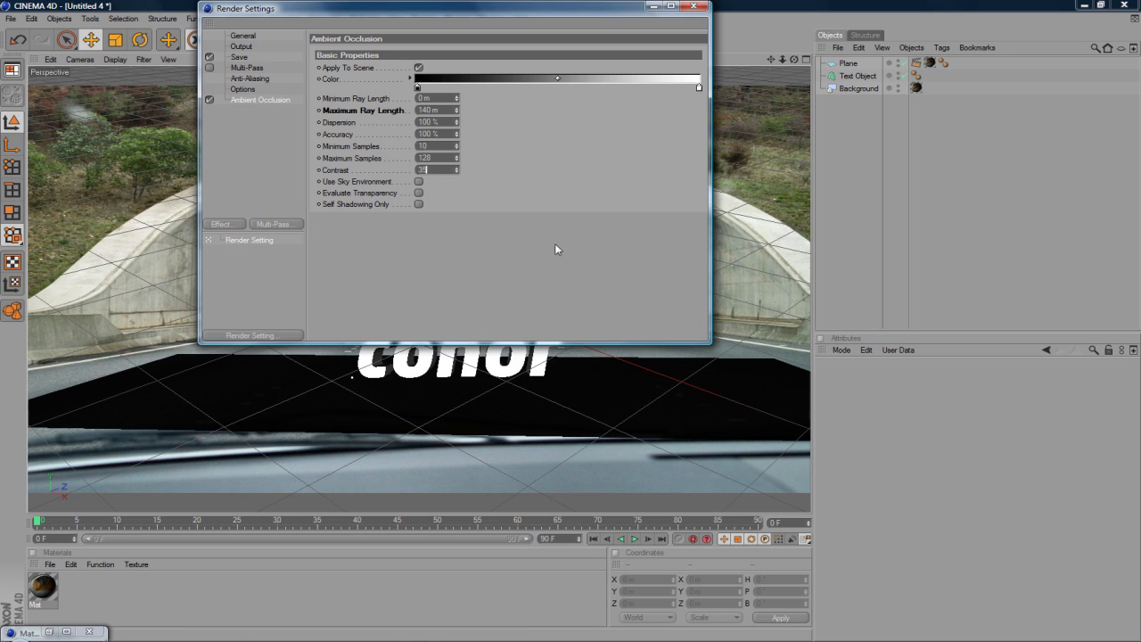
pyautogui.press('Return')
pyautogui.click(694, 8)
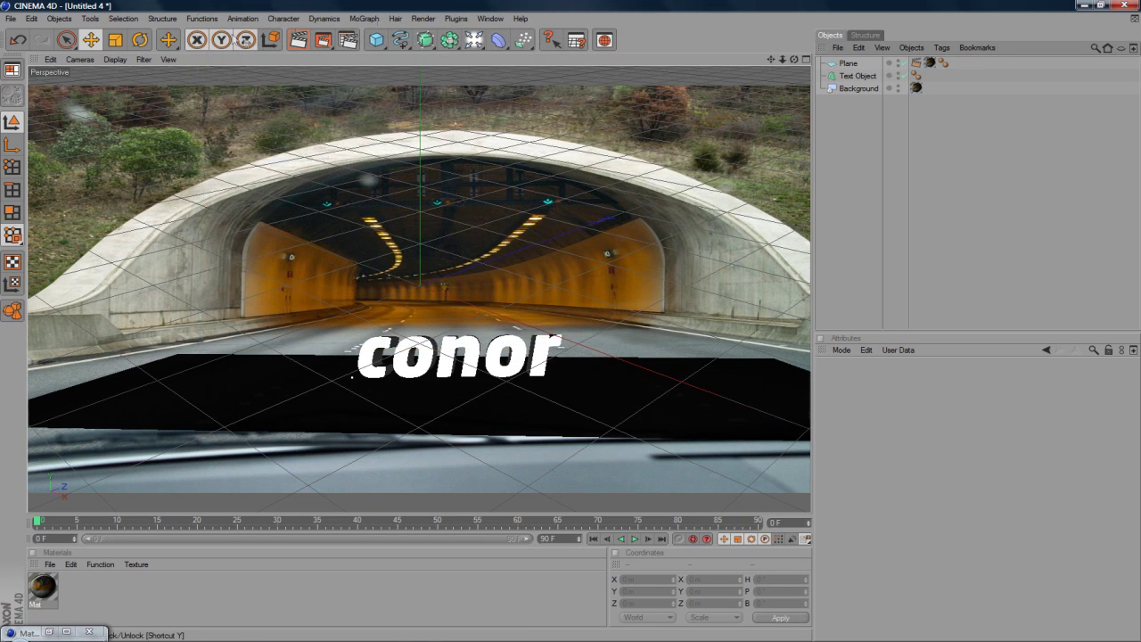
# Step: Render the view with ambient occlusion, then create a new material Mat.1
pyautogui.click(300, 39)
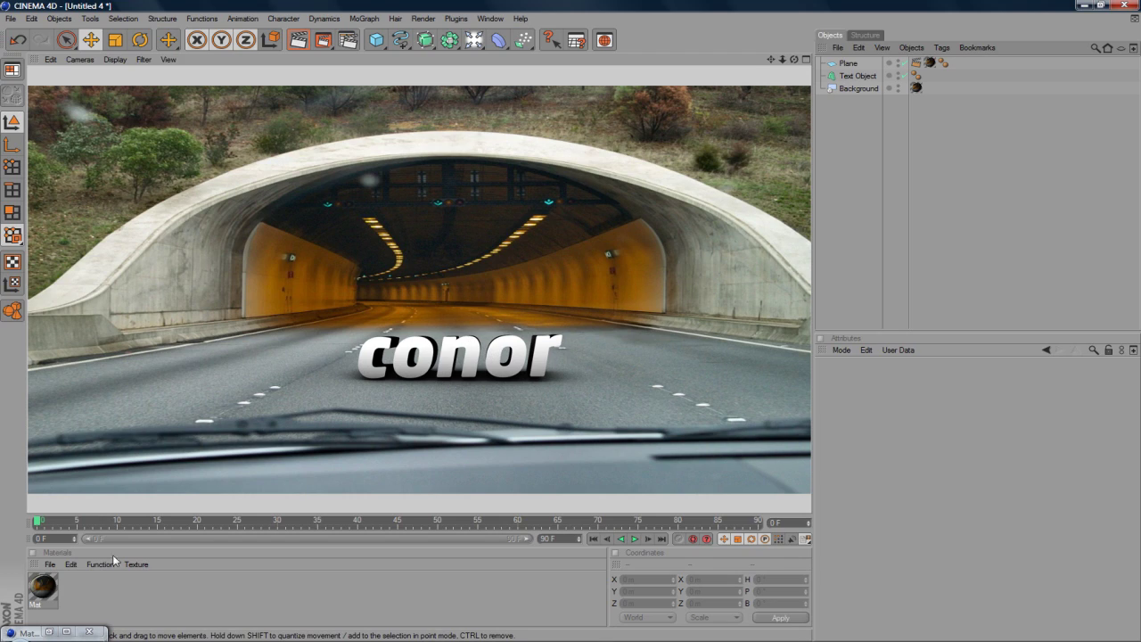
pyautogui.doubleClick(88, 588)
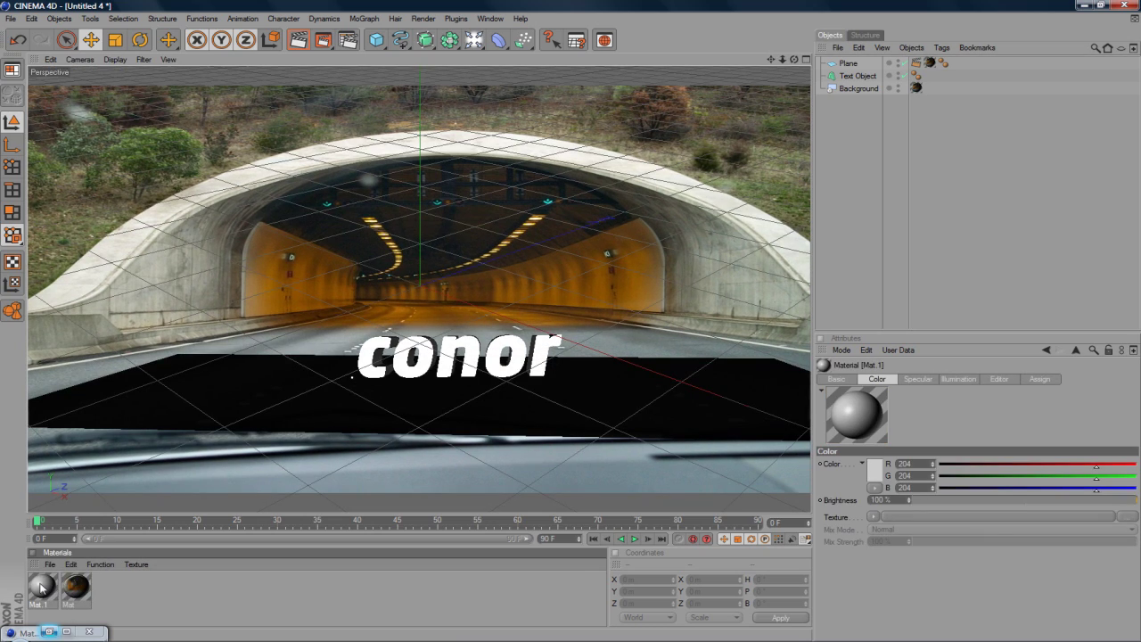
pyautogui.doubleClick(41, 586)
# Step: Set Mat.1's colour to near-black, about RGB 16, 16, 16
pyautogui.click(350, 133)
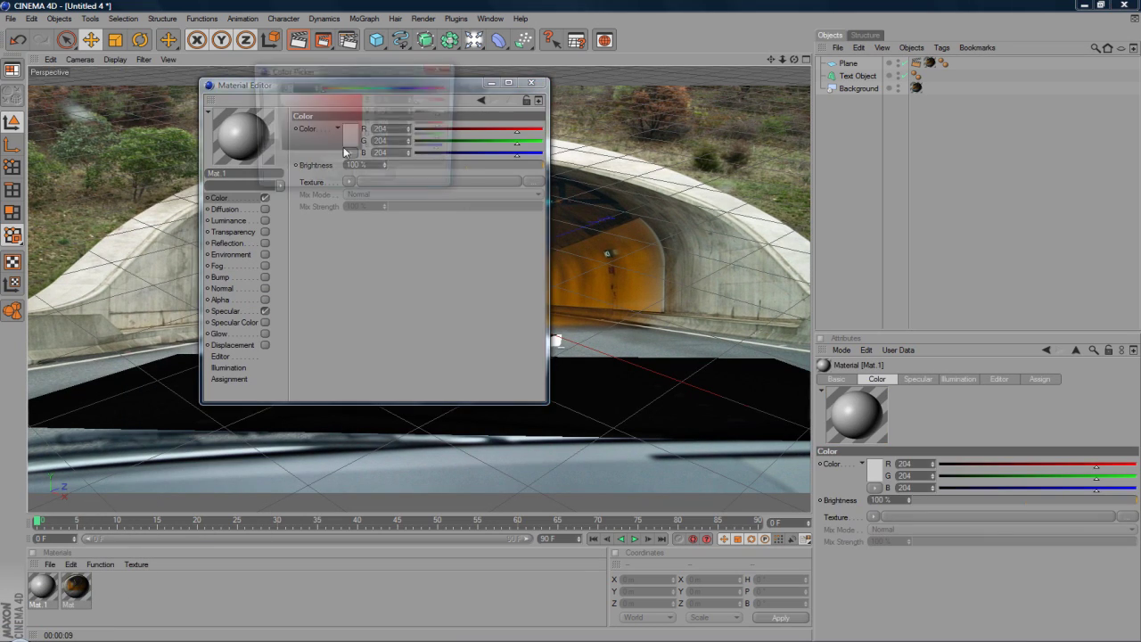
pyautogui.moveTo(308, 147); pyautogui.dragTo(267, 148)
pyautogui.click(330, 179)
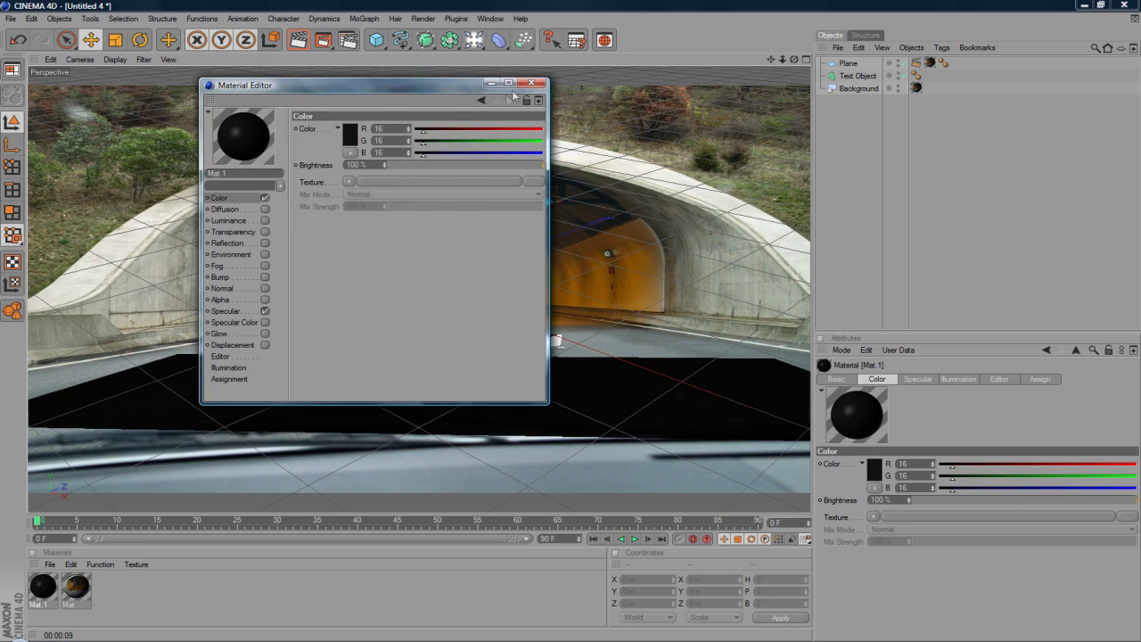
pyautogui.click(532, 83)
# Step: Create Mat.2 and put a Gradient texture in its Color channel
pyautogui.doubleClick(106, 592)
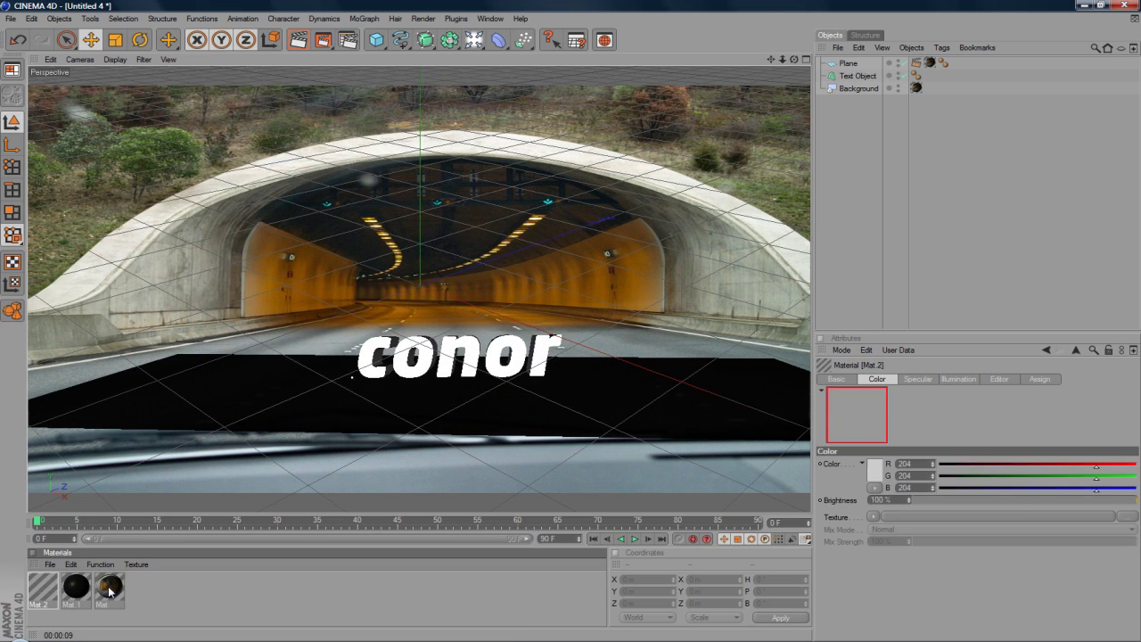
pyautogui.doubleClick(49, 590)
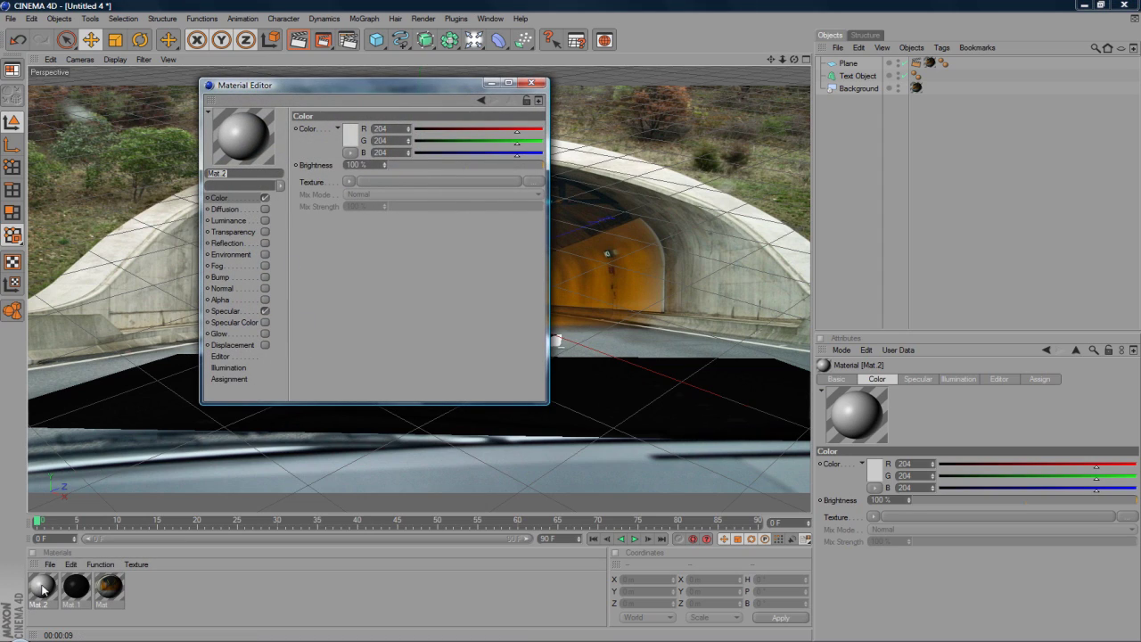
pyautogui.click(350, 181)
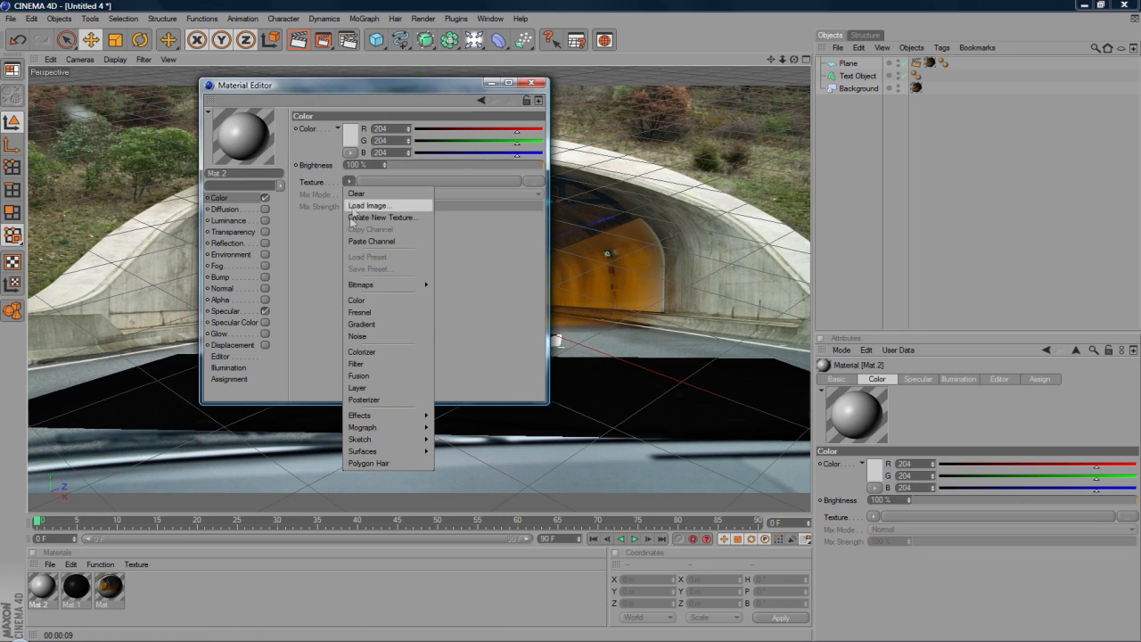
pyautogui.click(346, 327)
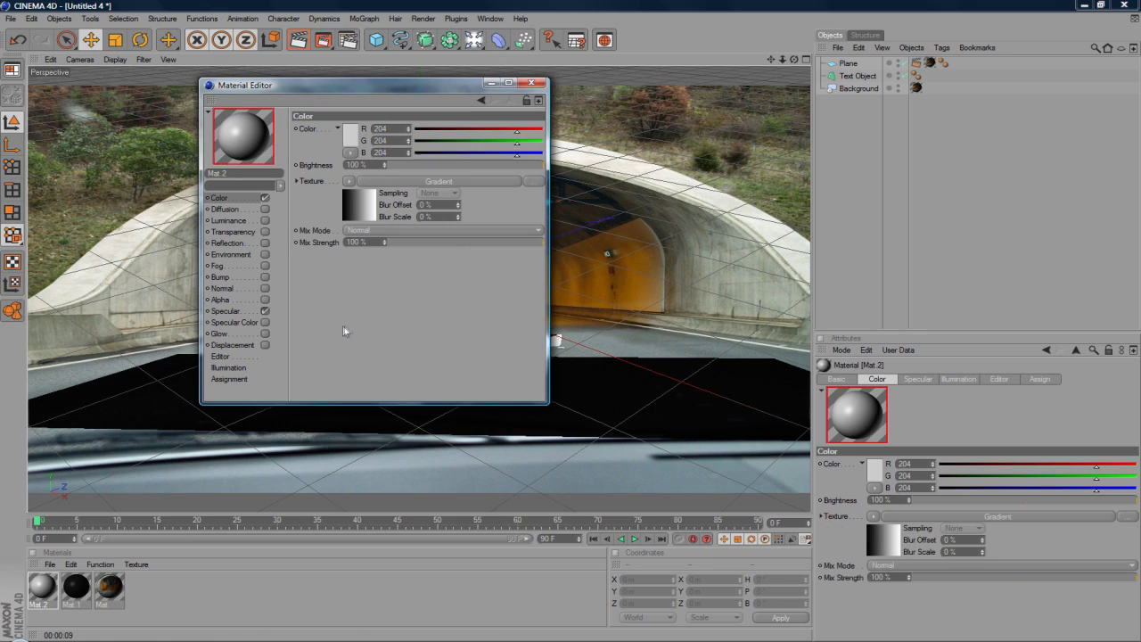
pyautogui.click(361, 210)
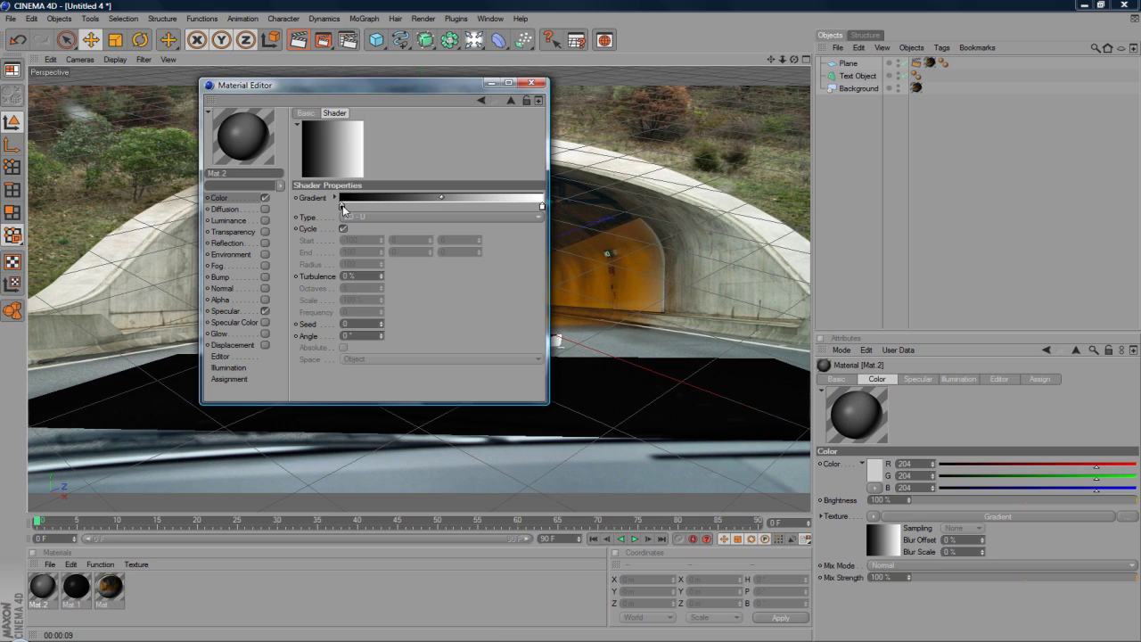
# Step: Make the gradient run from bright cyan on the left to saturated blue on the right
pyautogui.doubleClick(343, 206)
pyautogui.moveTo(371, 166); pyautogui.dragTo(376, 167)
pyautogui.click(345, 186)
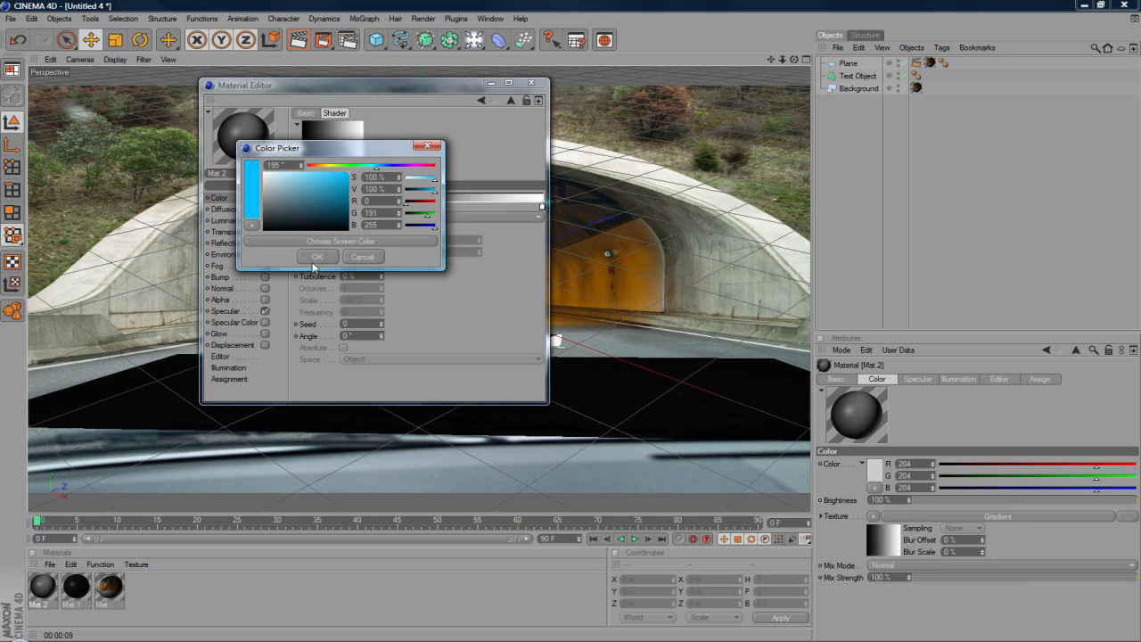
pyautogui.click(317, 256)
pyautogui.doubleClick(542, 206)
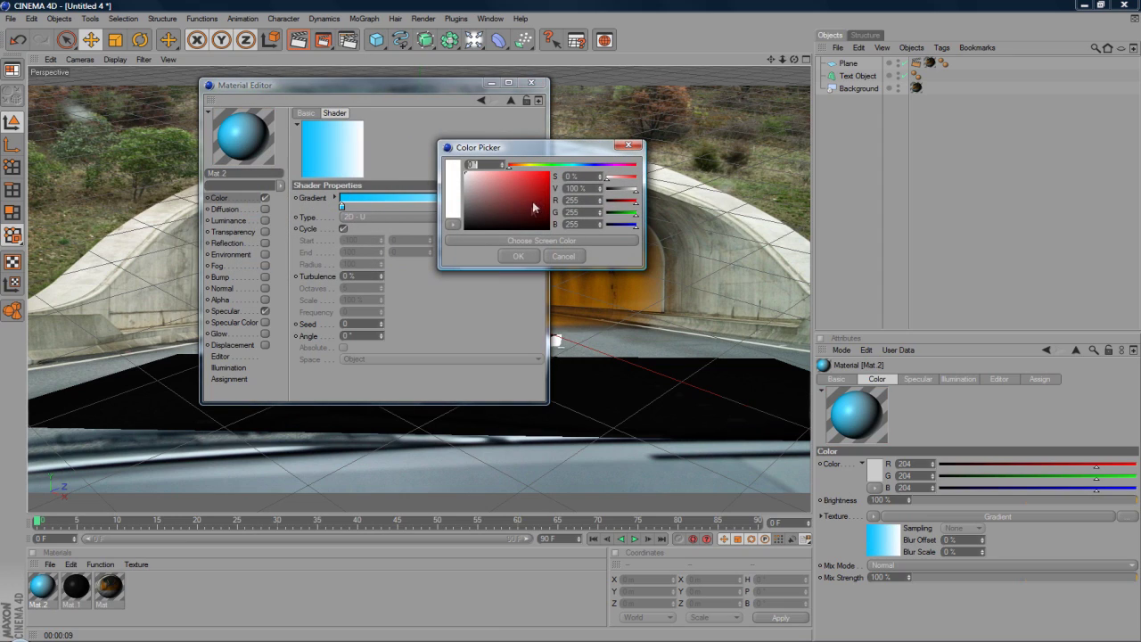
pyautogui.moveTo(578, 167); pyautogui.dragTo(579, 166)
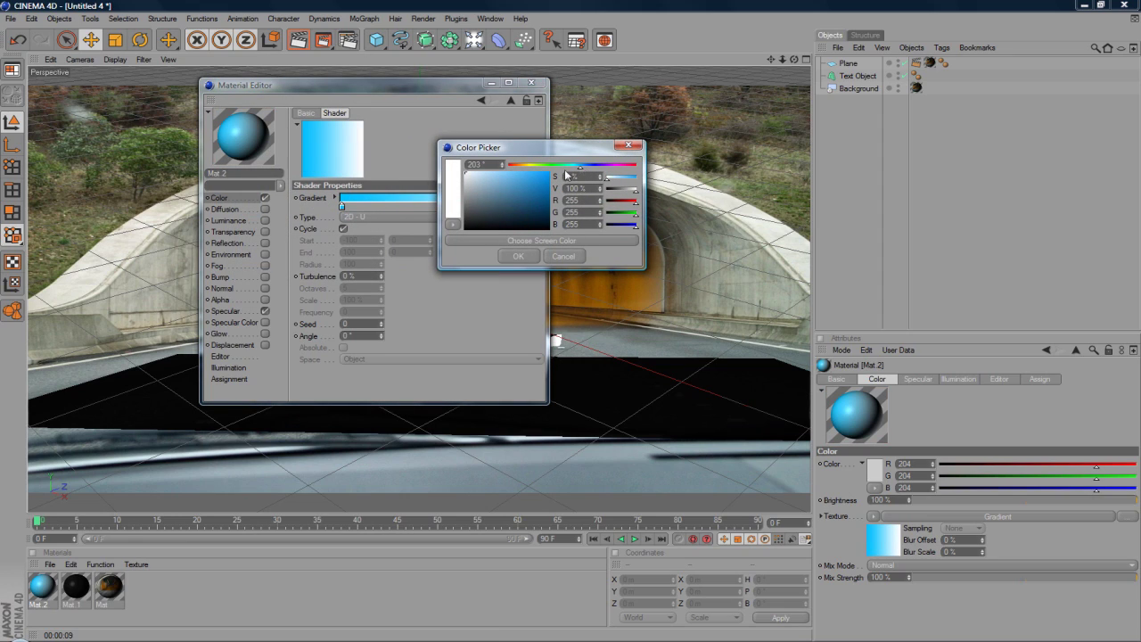
pyautogui.click(548, 172)
pyautogui.click(518, 256)
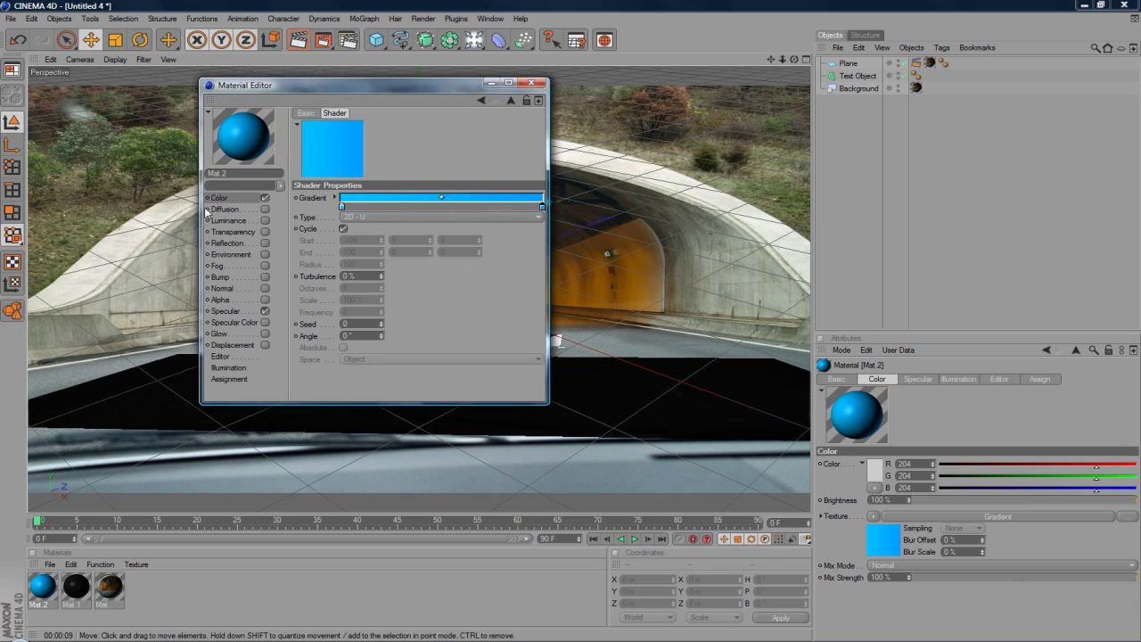
# Step: Copy the Color gradient and paste it into Mat.2's newly enabled Luminance channel
pyautogui.click(225, 198)
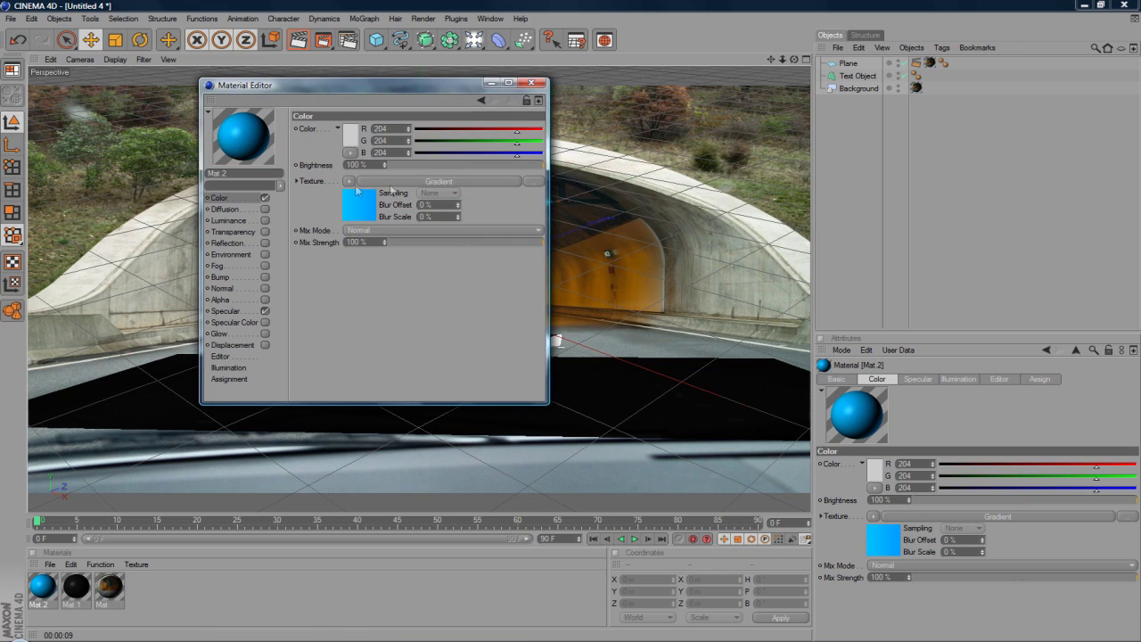
pyautogui.click(349, 182)
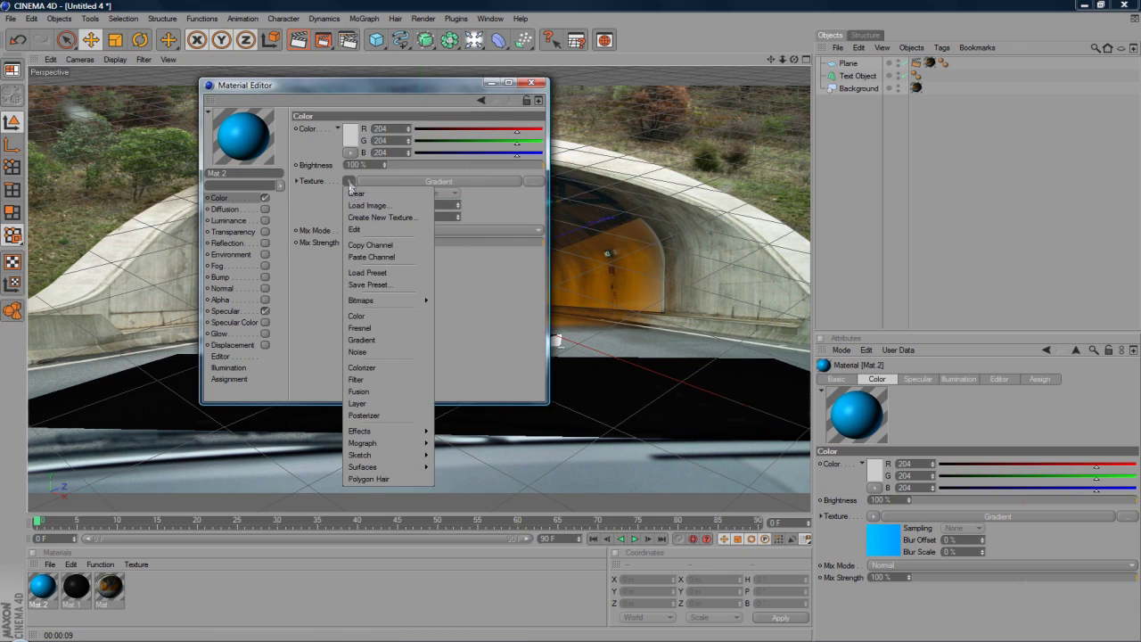
pyautogui.click(369, 246)
pyautogui.click(265, 220)
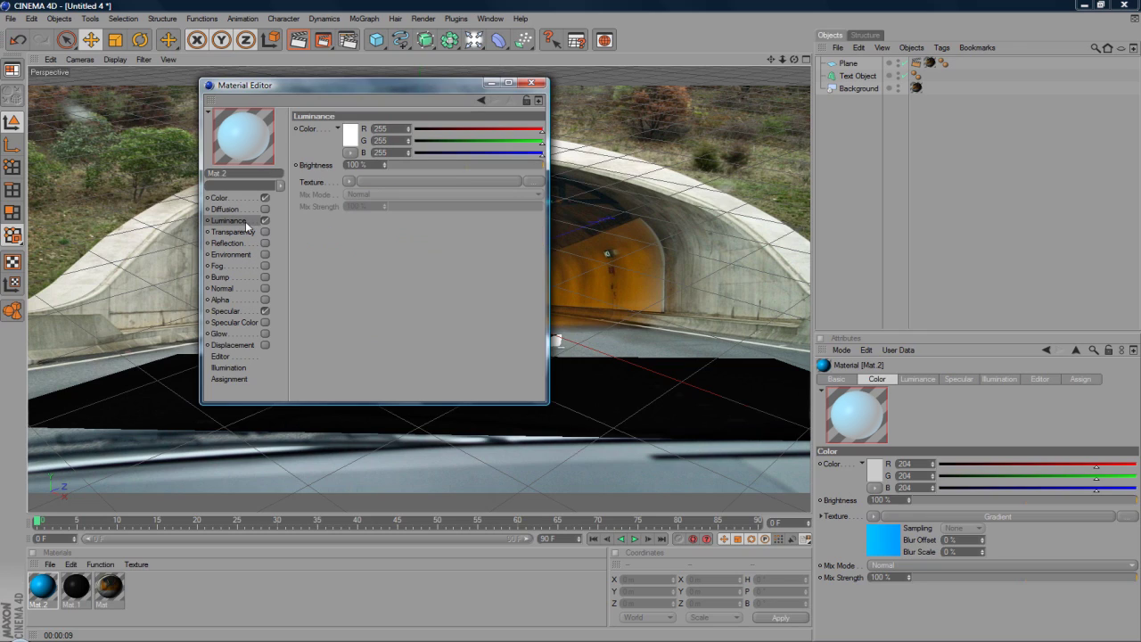
pyautogui.click(348, 182)
pyautogui.click(366, 240)
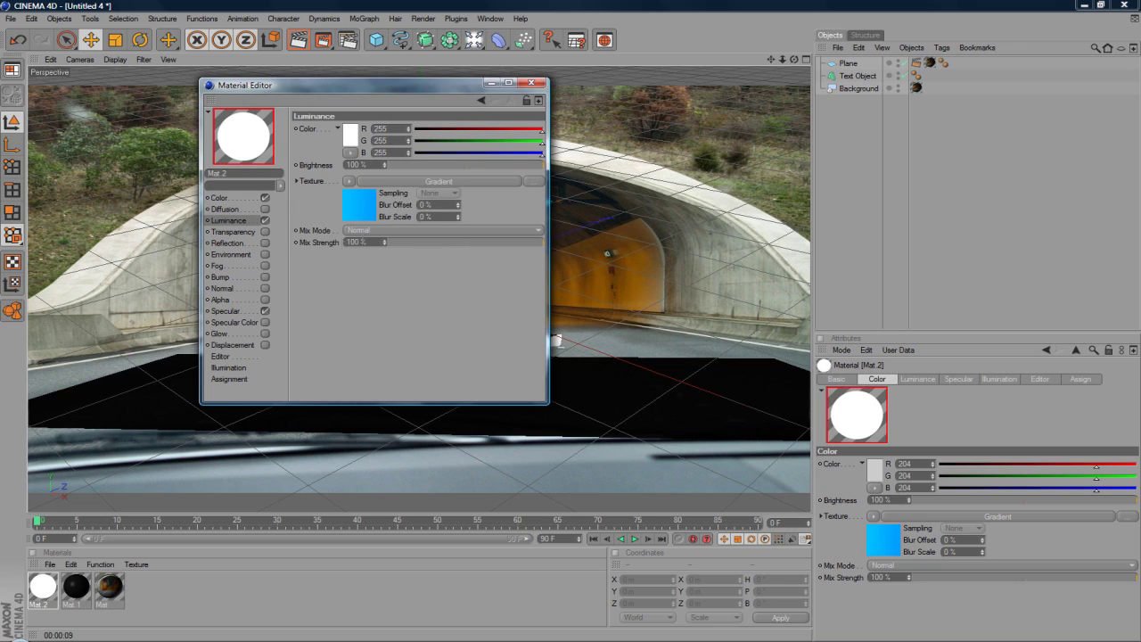
pyautogui.click(239, 200)
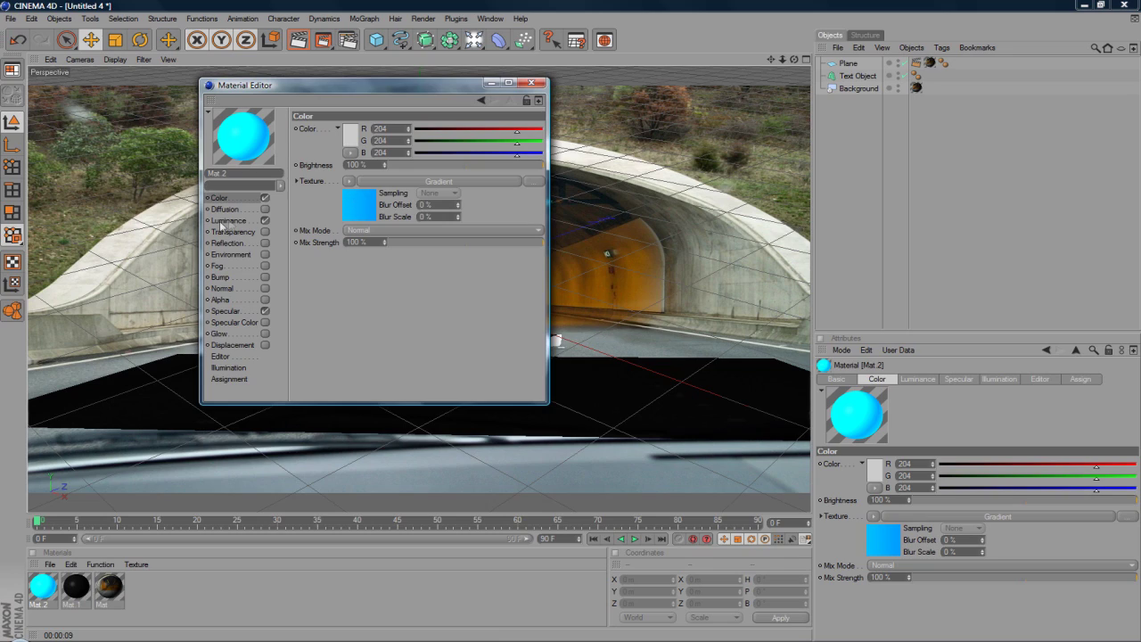
pyautogui.click(228, 221)
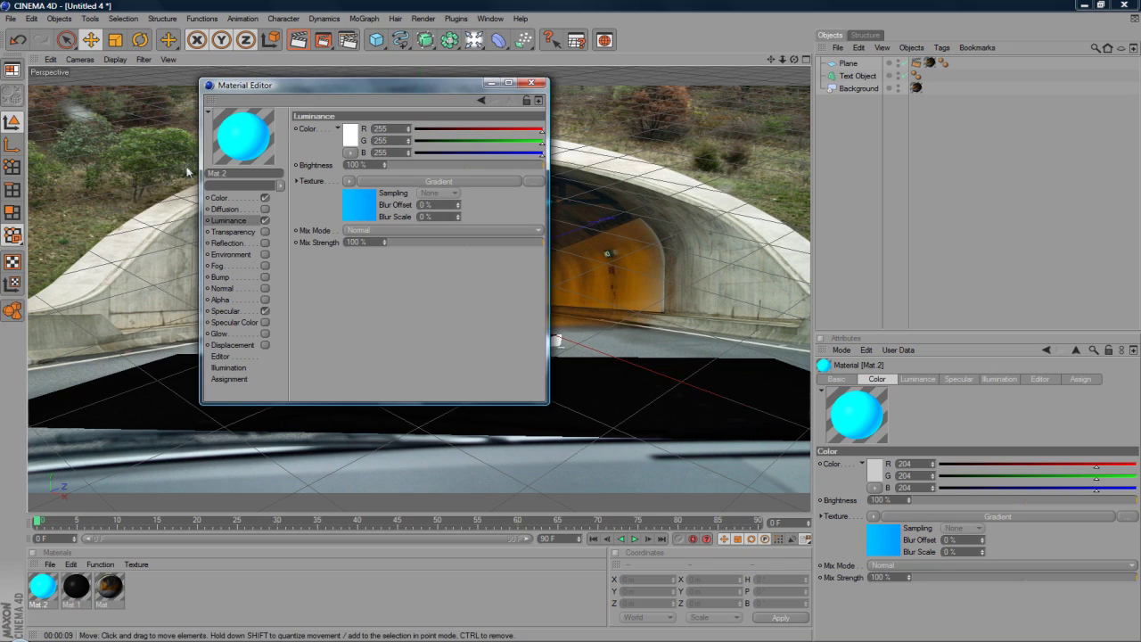
# Step: Enable Mat.2's Reflection with lowered brightness, a Fresnel texture and 35% mix strength
pyautogui.click(248, 243)
pyautogui.click(265, 244)
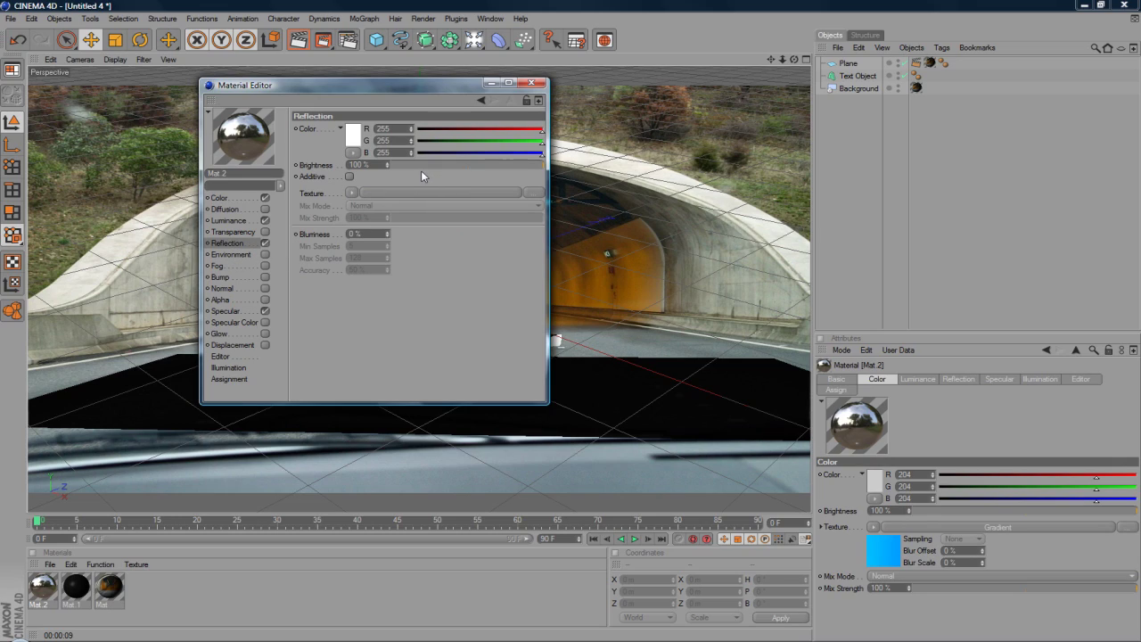
pyautogui.moveTo(429, 165); pyautogui.dragTo(410, 164)
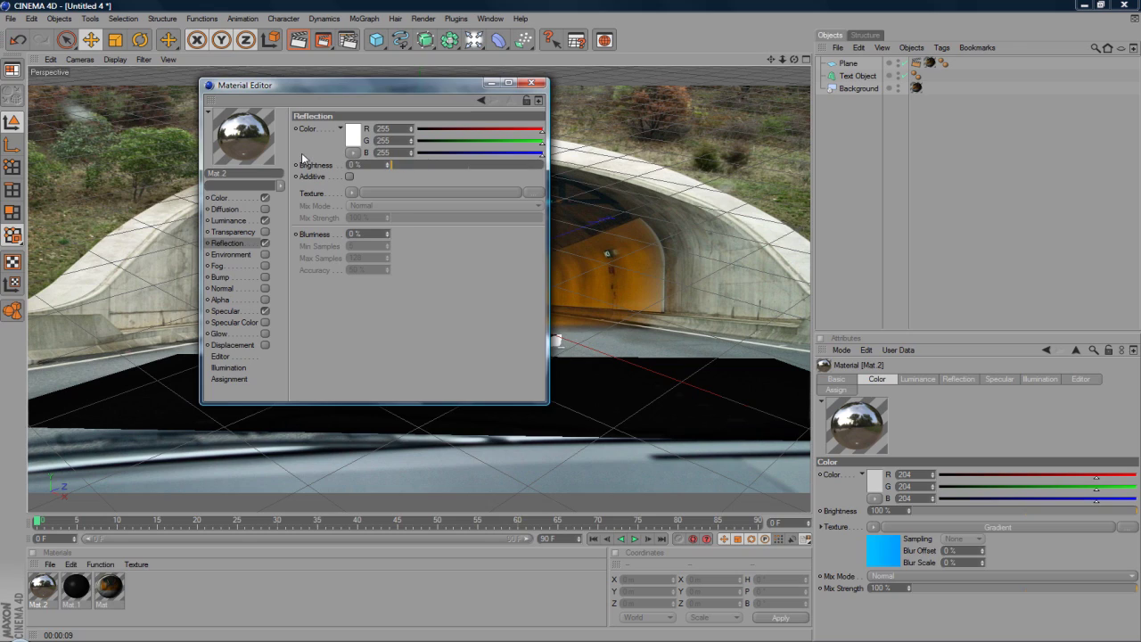
pyautogui.click(348, 193)
pyautogui.click(361, 328)
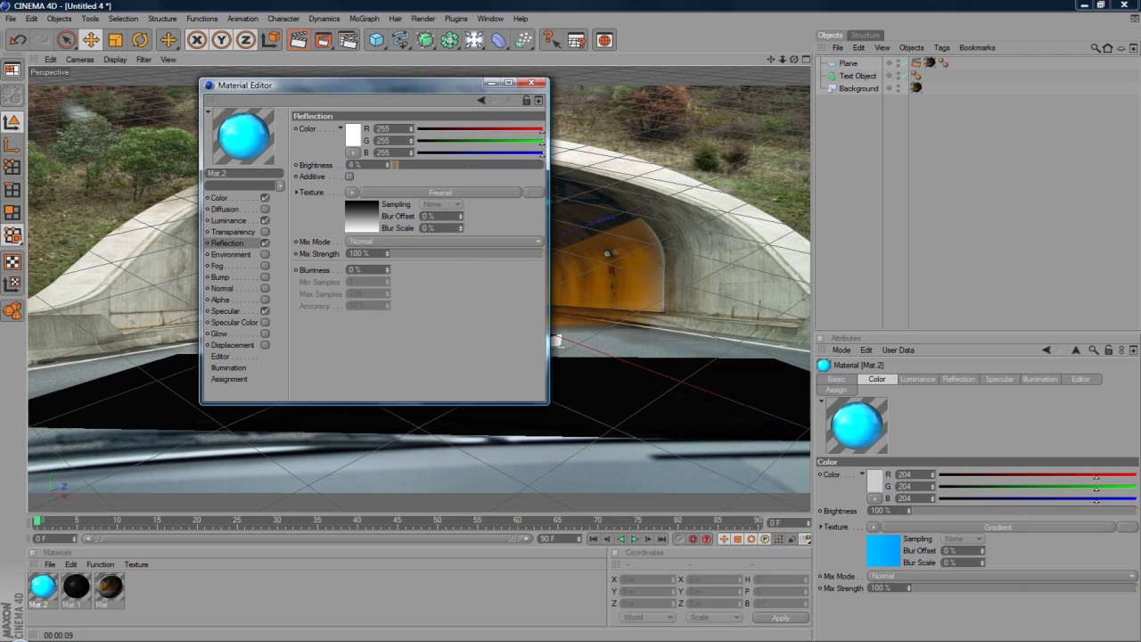
pyautogui.click(390, 165)
pyautogui.click(443, 254)
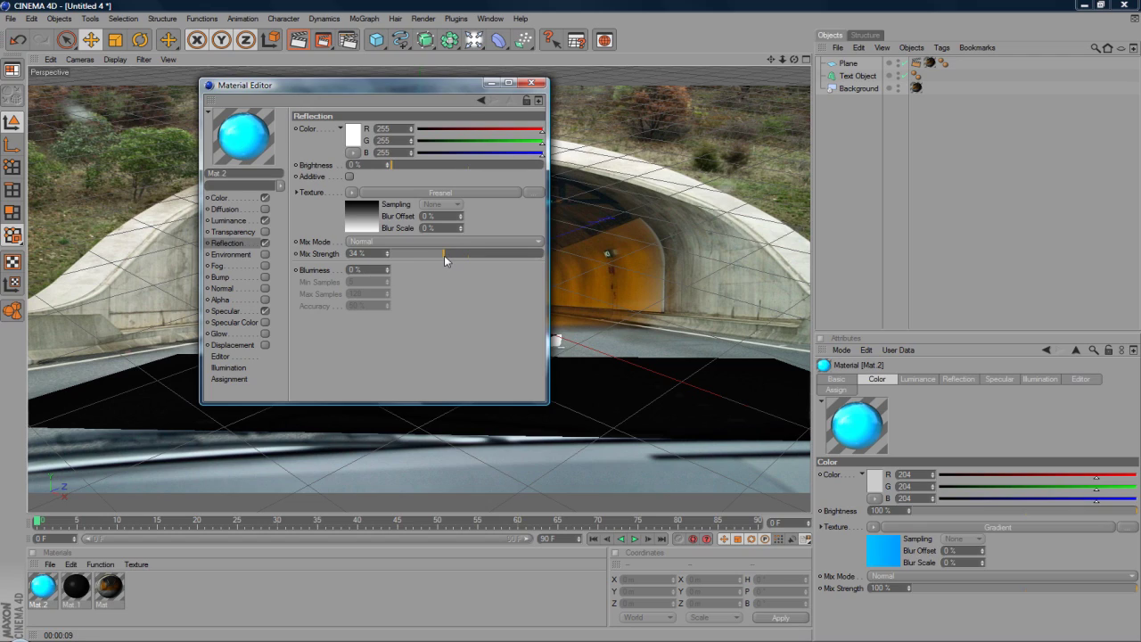
pyautogui.moveTo(444, 255); pyautogui.dragTo(446, 255)
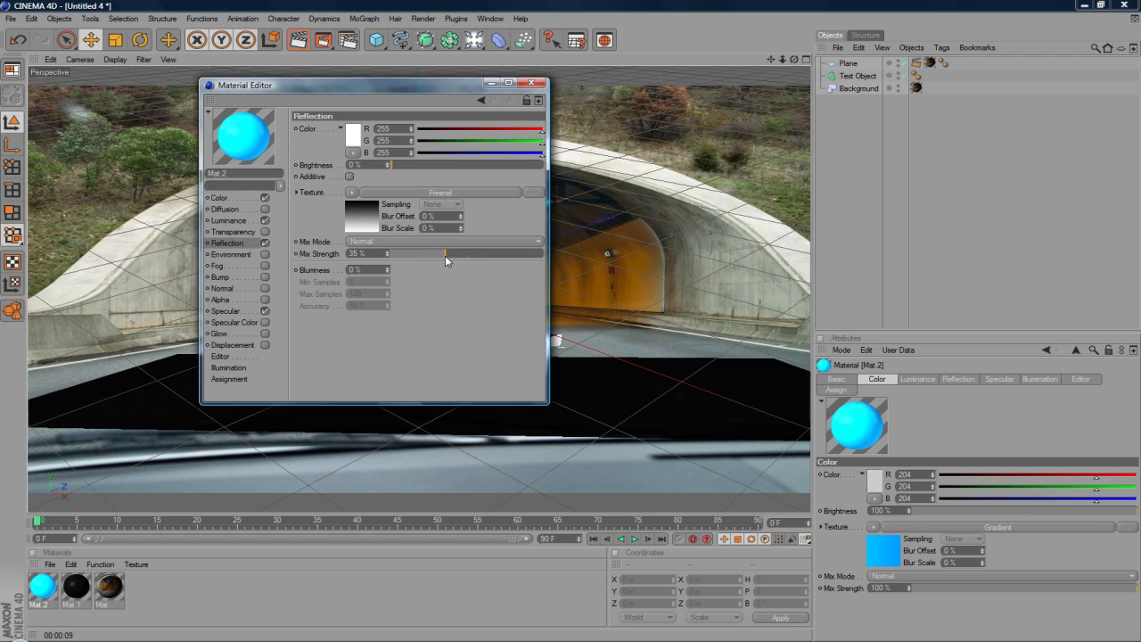
pyautogui.click(531, 83)
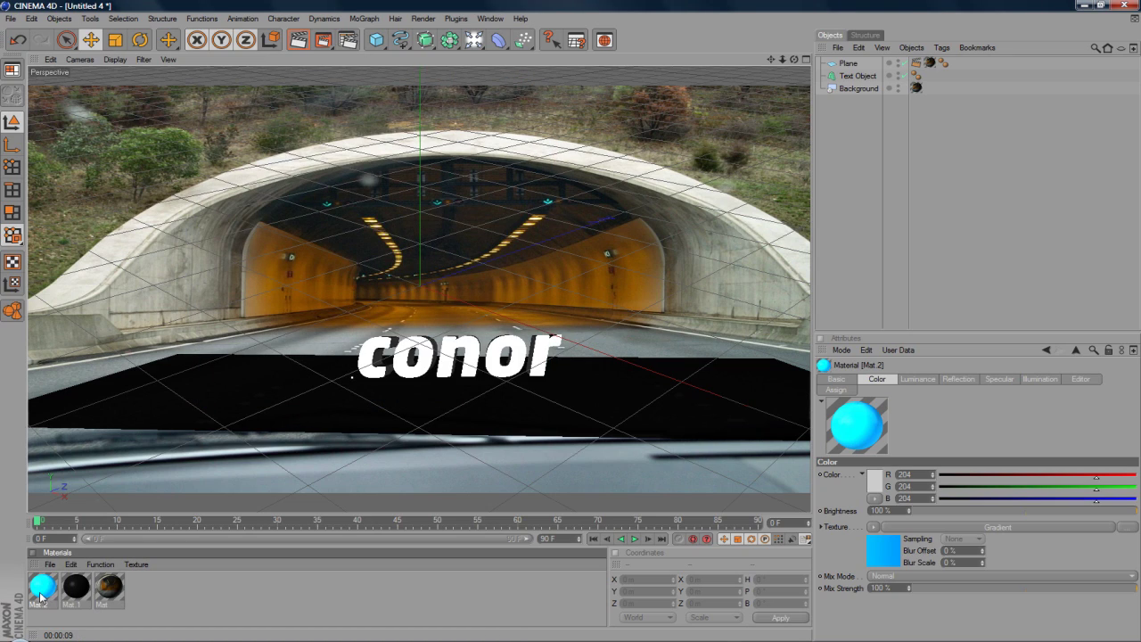
# Step: Apply Mat.2 then Mat.1 to the conor text, with Mat.1's tag Selection set to C1
pyautogui.moveTo(255, 441); pyautogui.dragTo(370, 364)
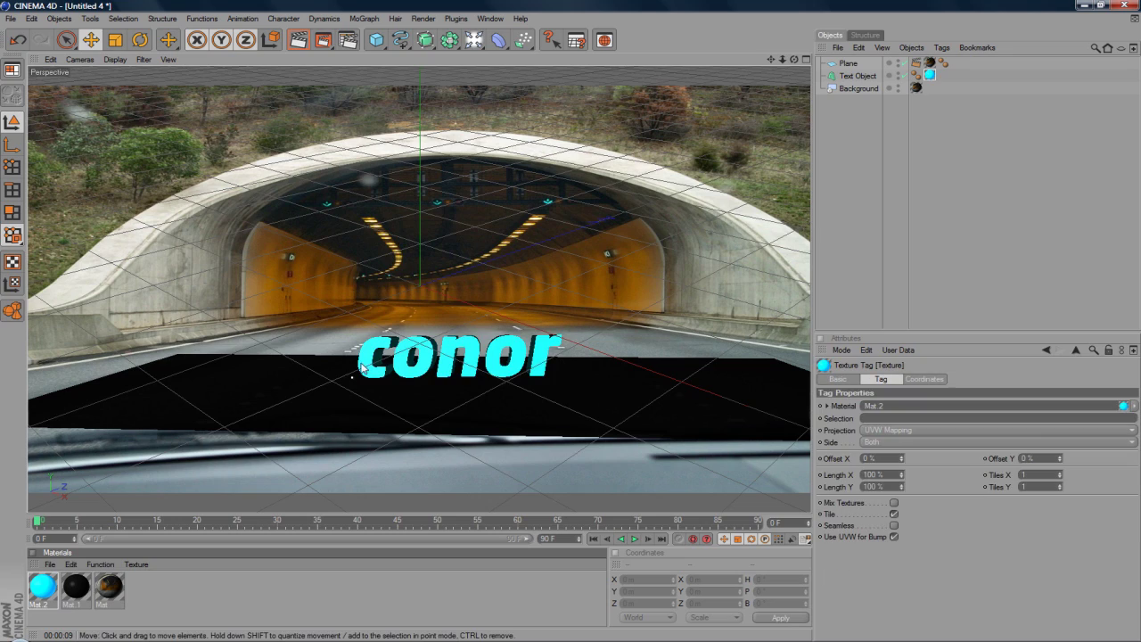
pyautogui.moveTo(84, 588); pyautogui.dragTo(366, 369)
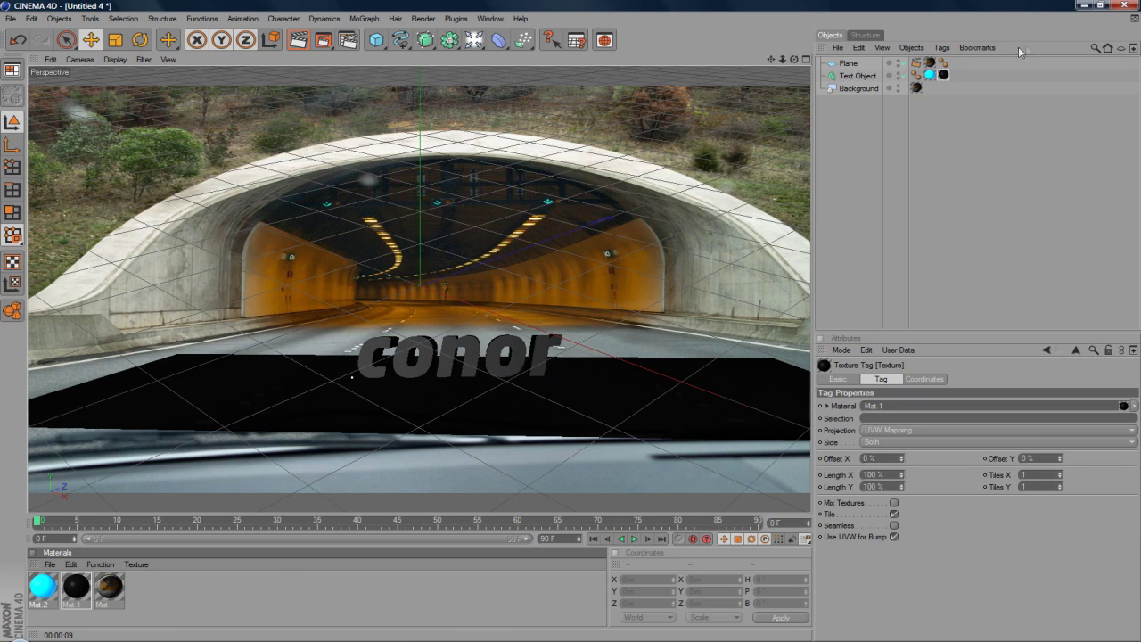
pyautogui.click(904, 145)
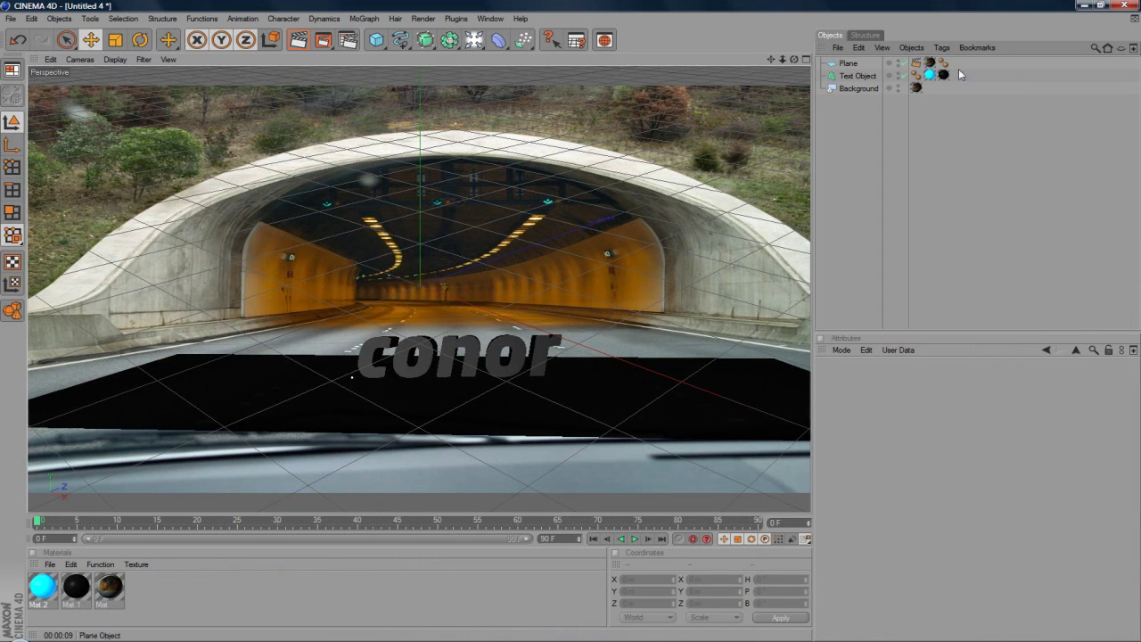
pyautogui.click(943, 75)
pyautogui.click(887, 417)
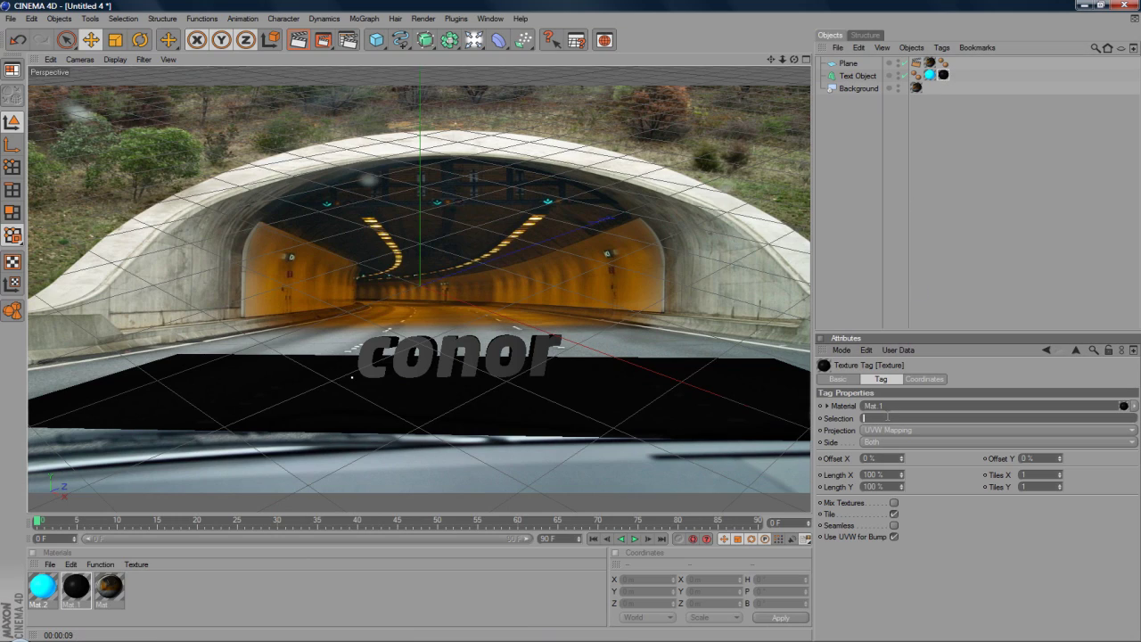
pyautogui.click(902, 218)
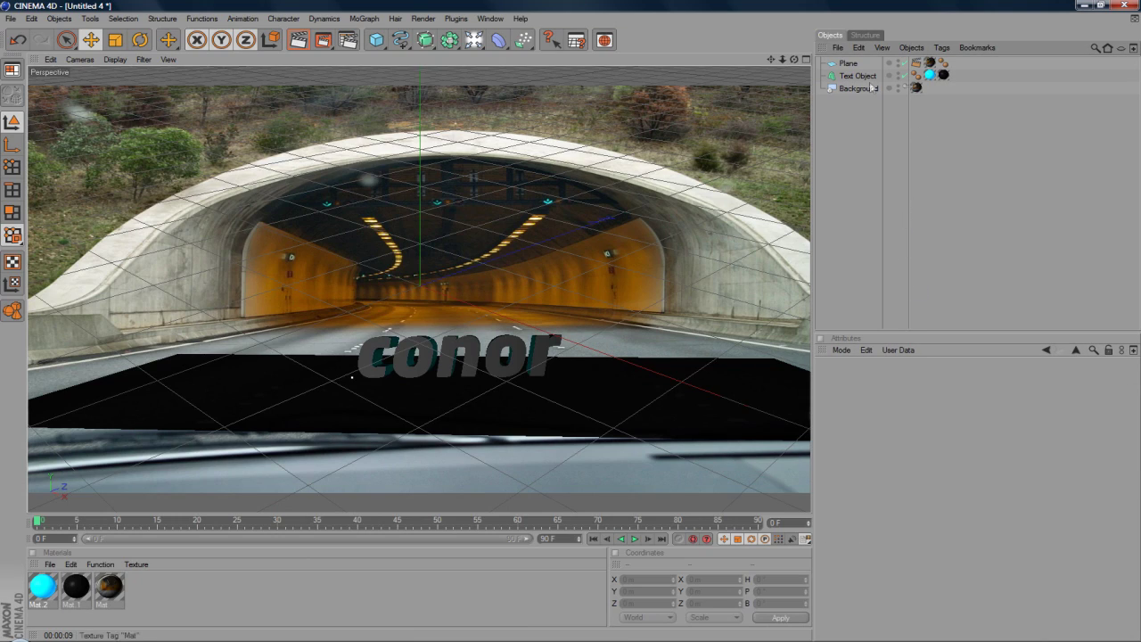
# Step: Render the view to preview the dark grey conor text and its shadow on the road
pyautogui.click(302, 39)
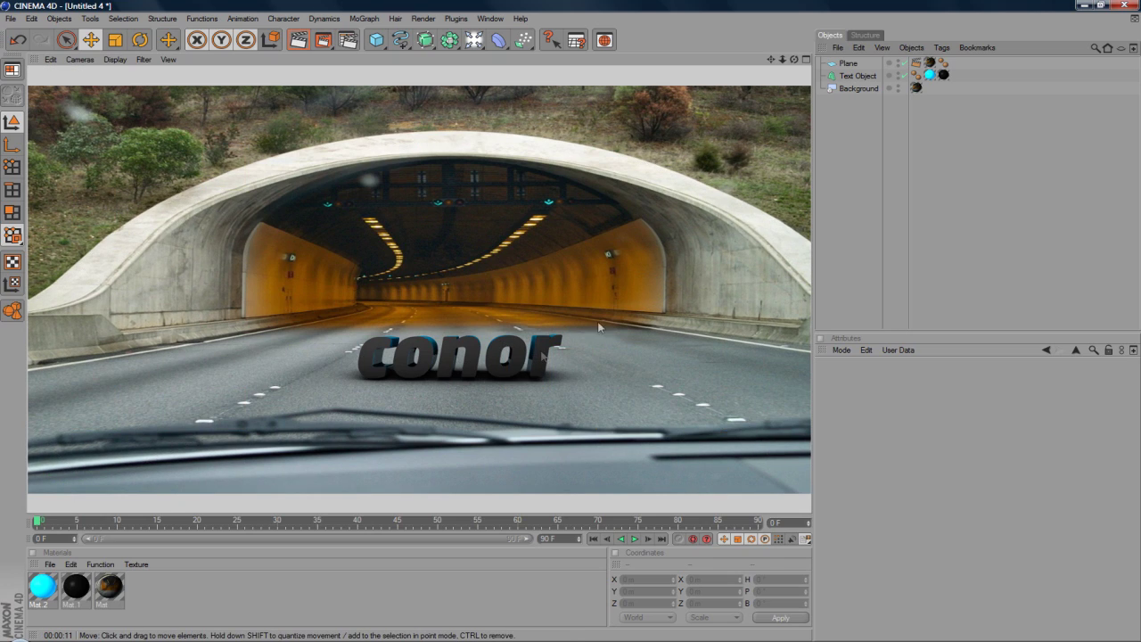
pyautogui.click(851, 77)
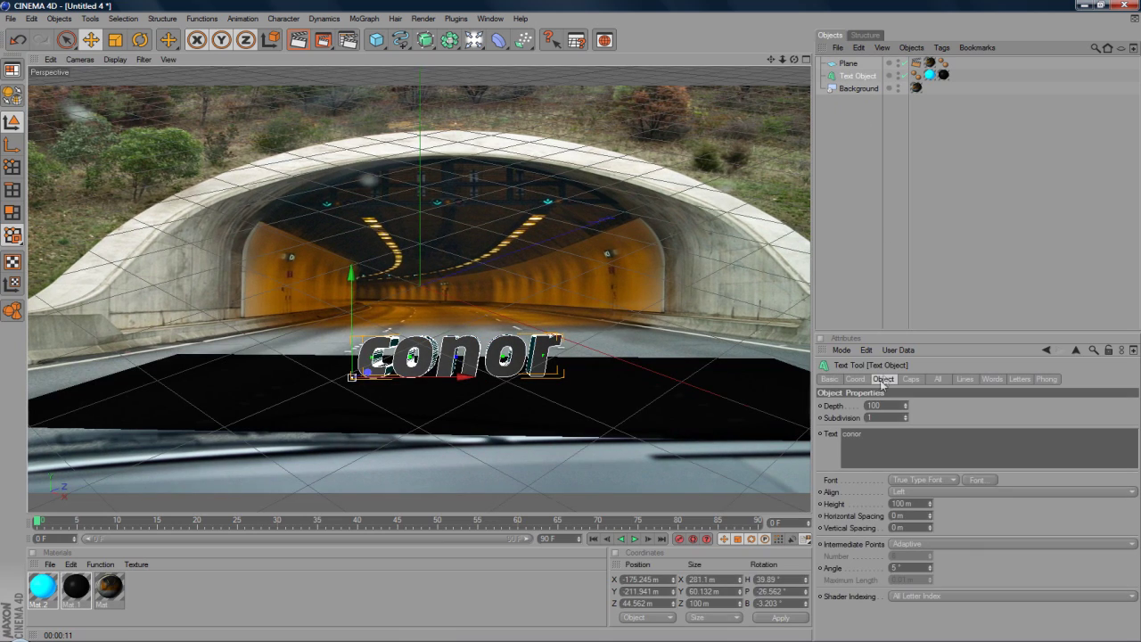
# Step: Set the conor text's Start cap to Fillet Cap with a 3 m radius
pyautogui.click(910, 379)
pyautogui.click(916, 405)
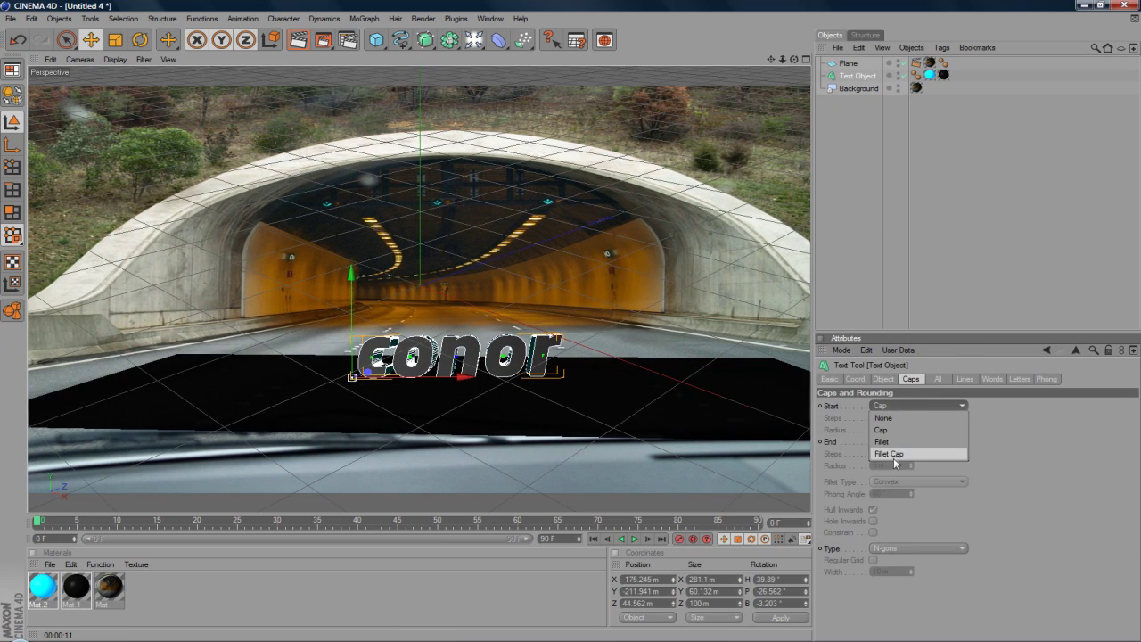
pyautogui.click(910, 446)
pyautogui.click(911, 431)
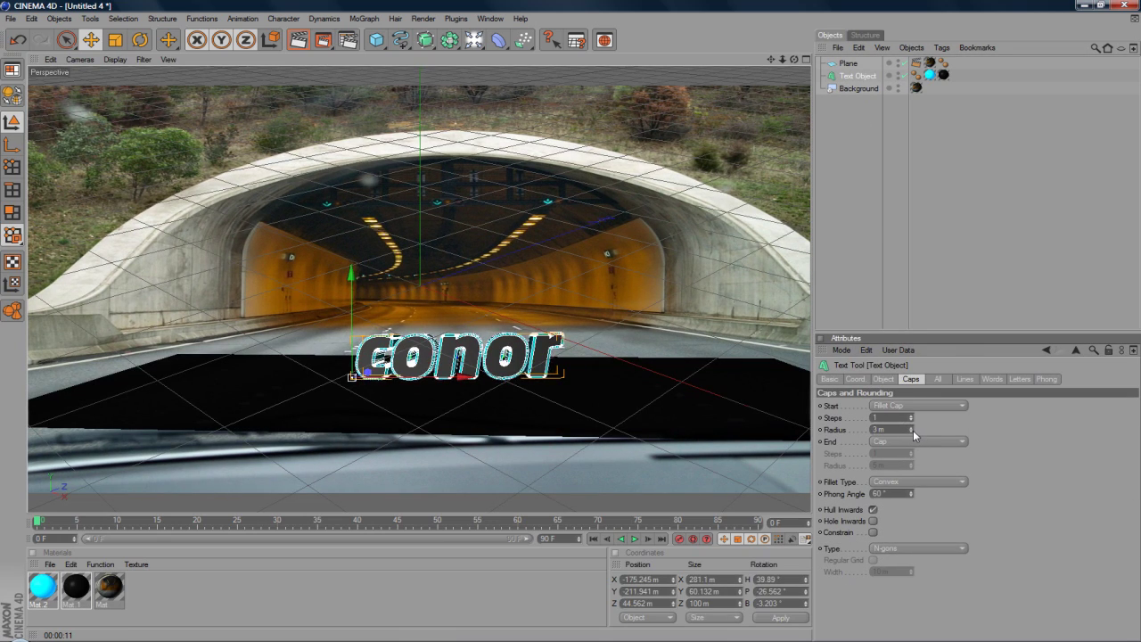
pyautogui.click(911, 431)
pyautogui.click(898, 203)
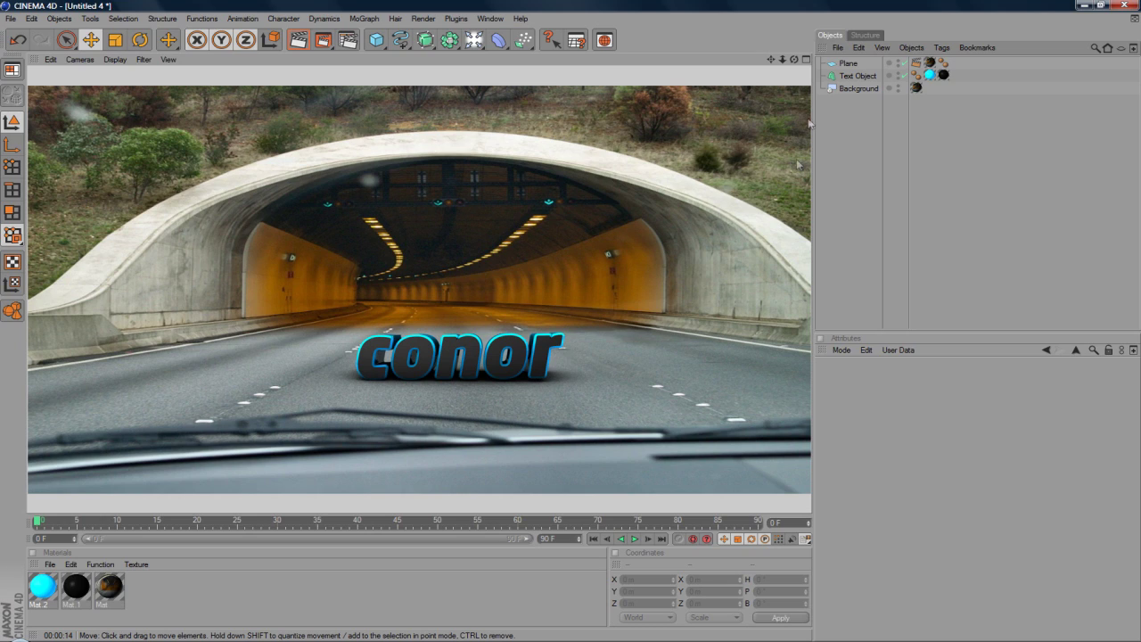
# Step: Tilt the conor text slightly with the Rotate tool and re-render the view
pyautogui.click(857, 76)
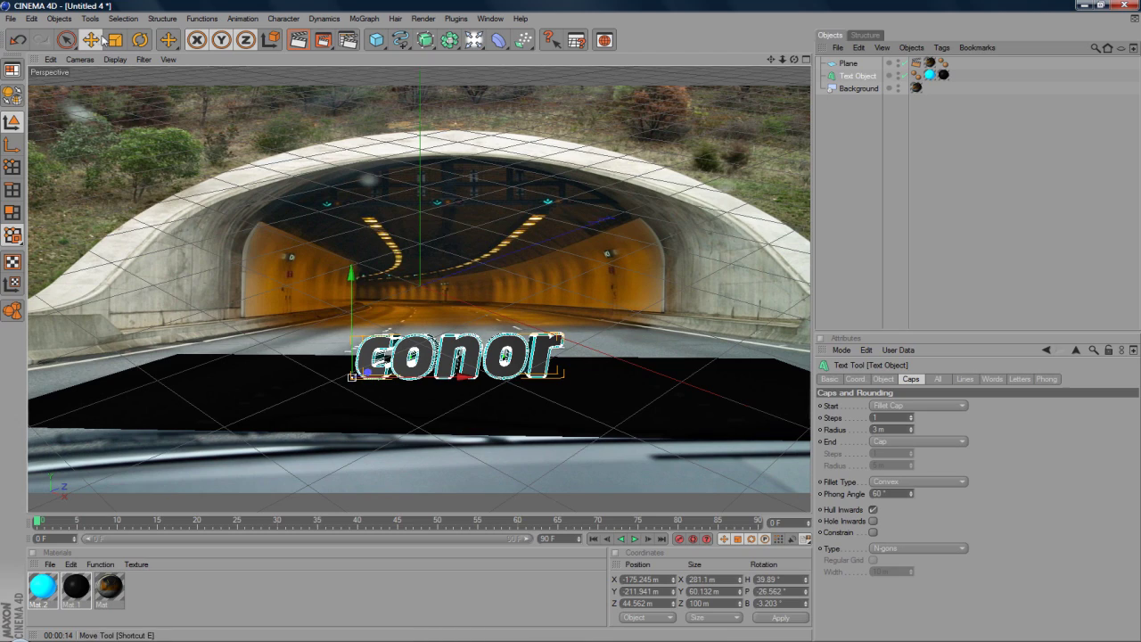
pyautogui.press('r')
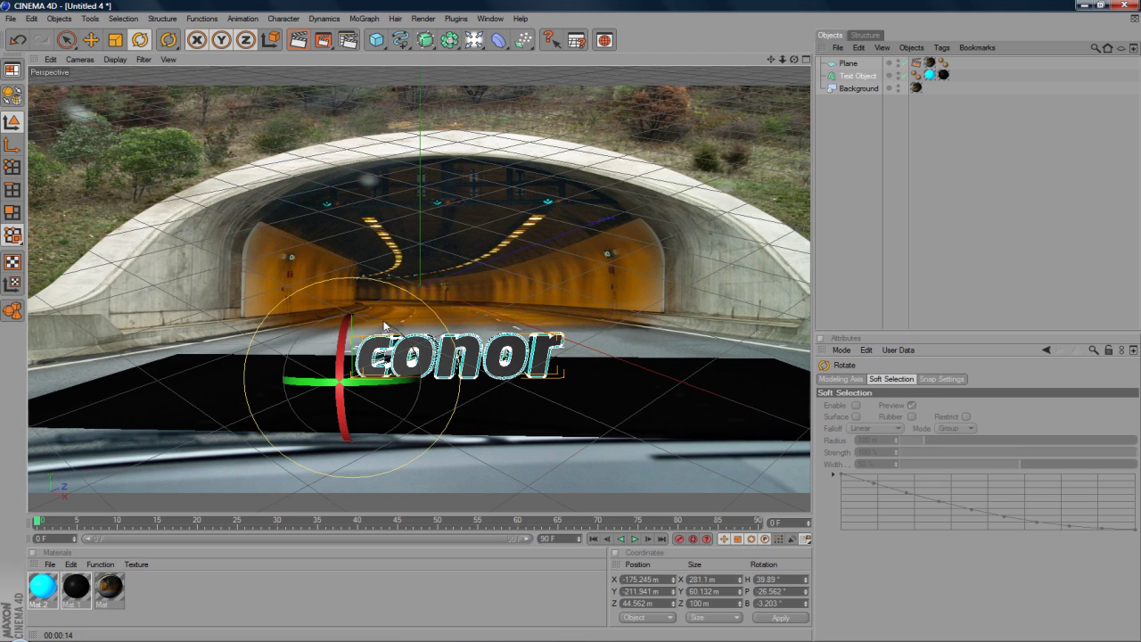
pyautogui.moveTo(381, 328); pyautogui.dragTo(378, 330)
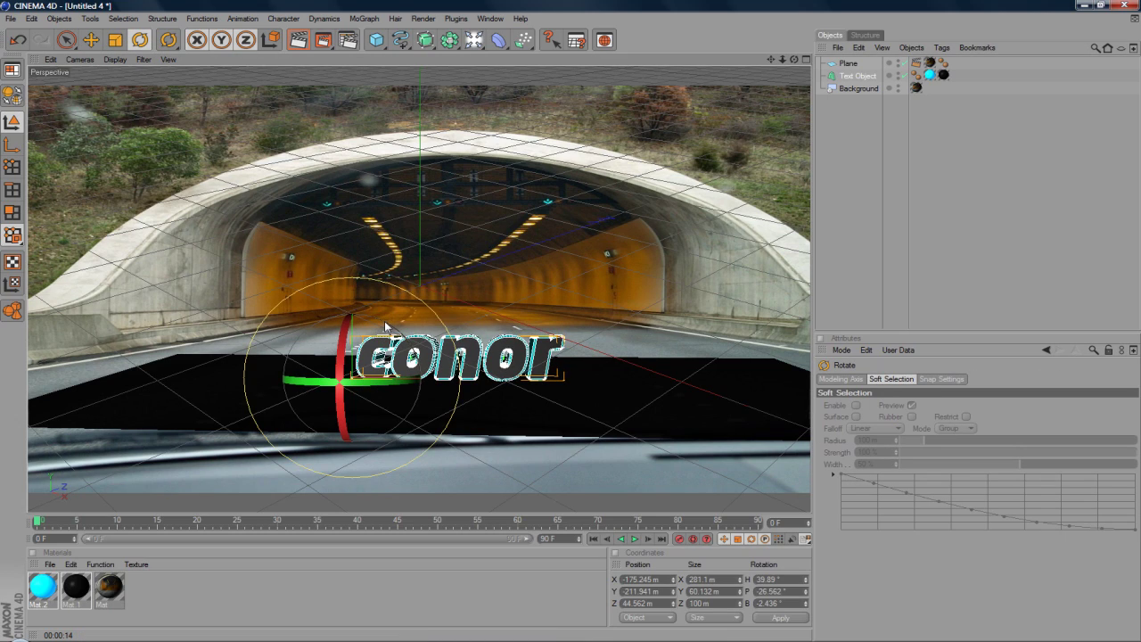
pyautogui.click(297, 43)
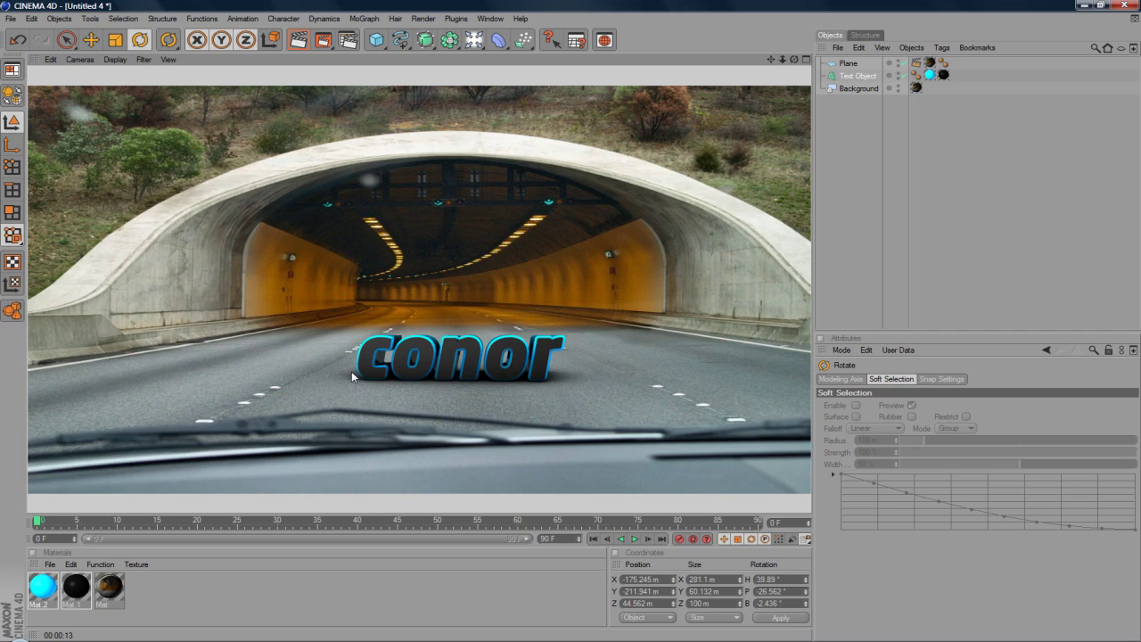
pyautogui.click(376, 41)
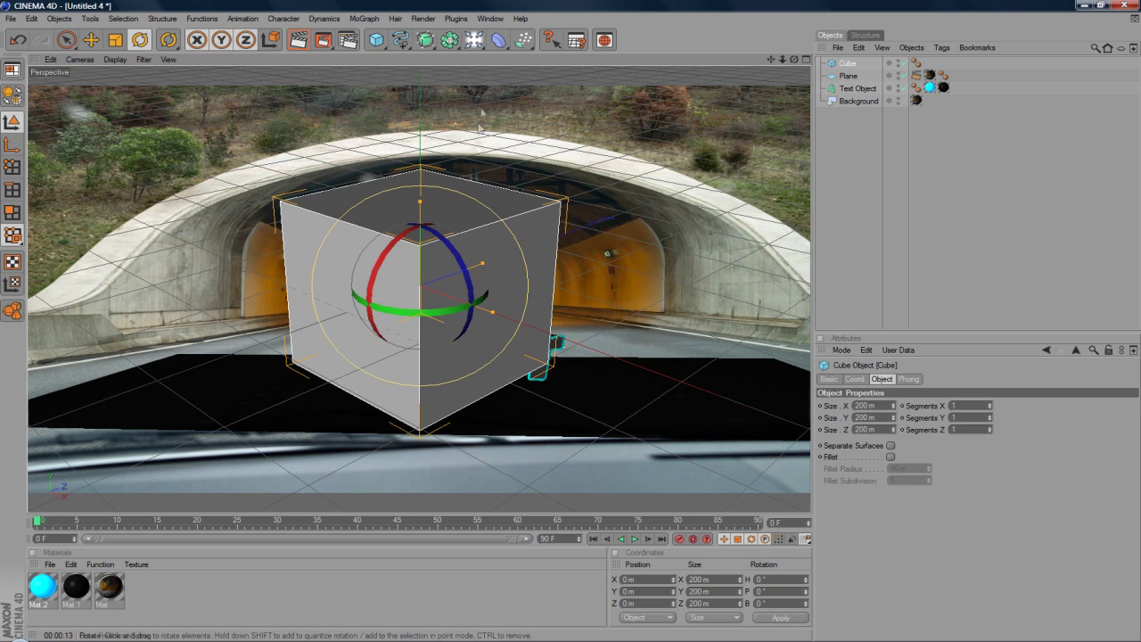
pyautogui.moveTo(372, 299); pyautogui.dragTo(443, 259)
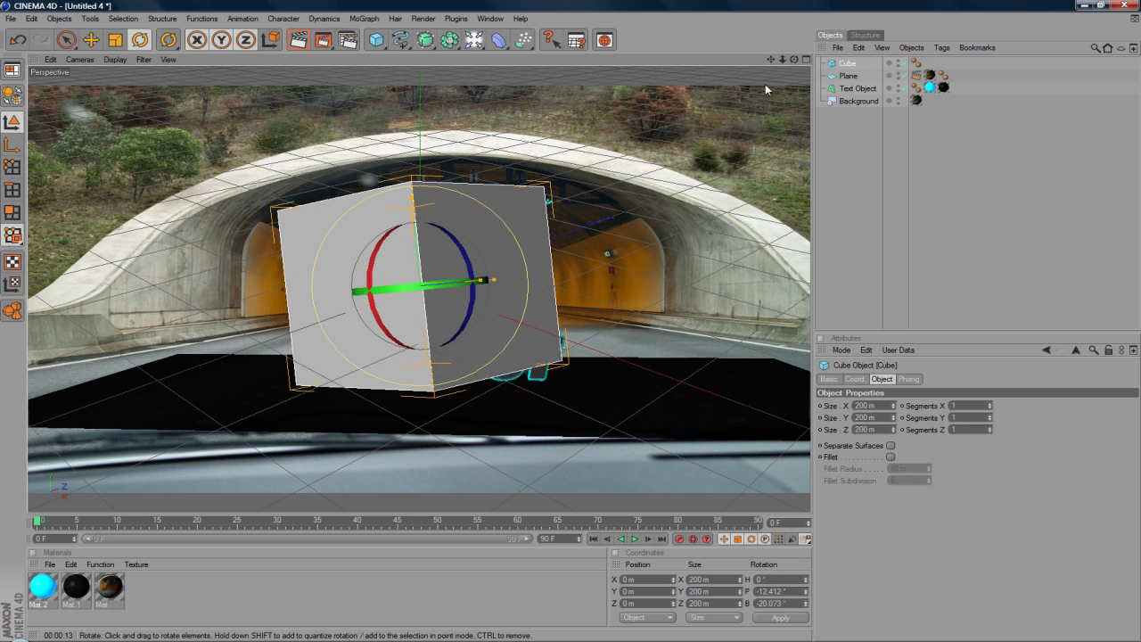
pyautogui.press('Delete')
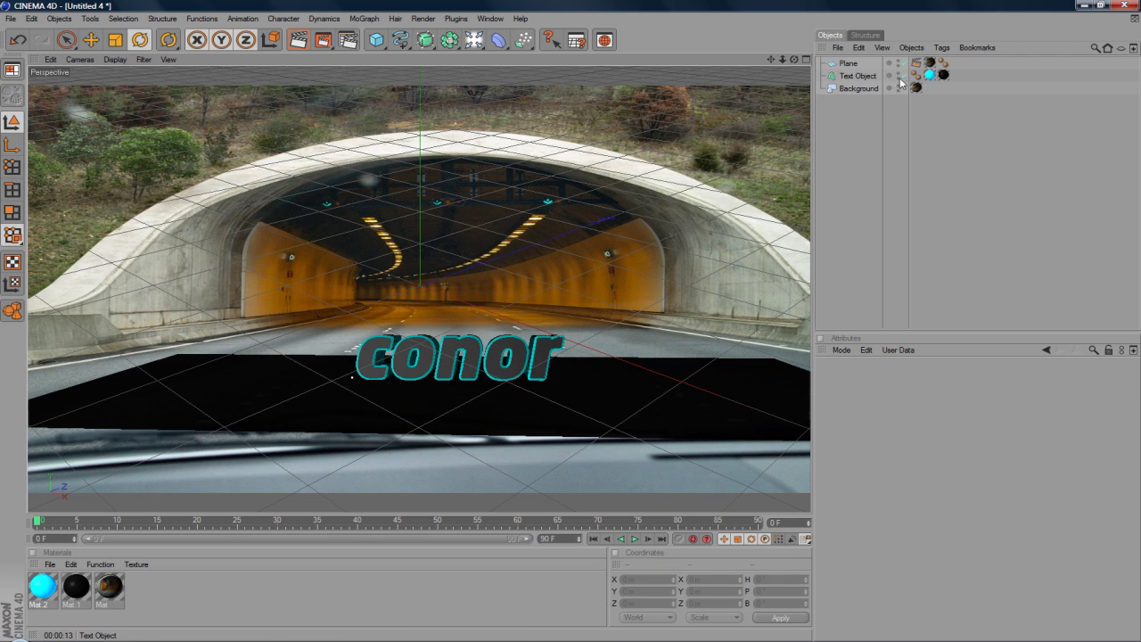
pyautogui.click(423, 18)
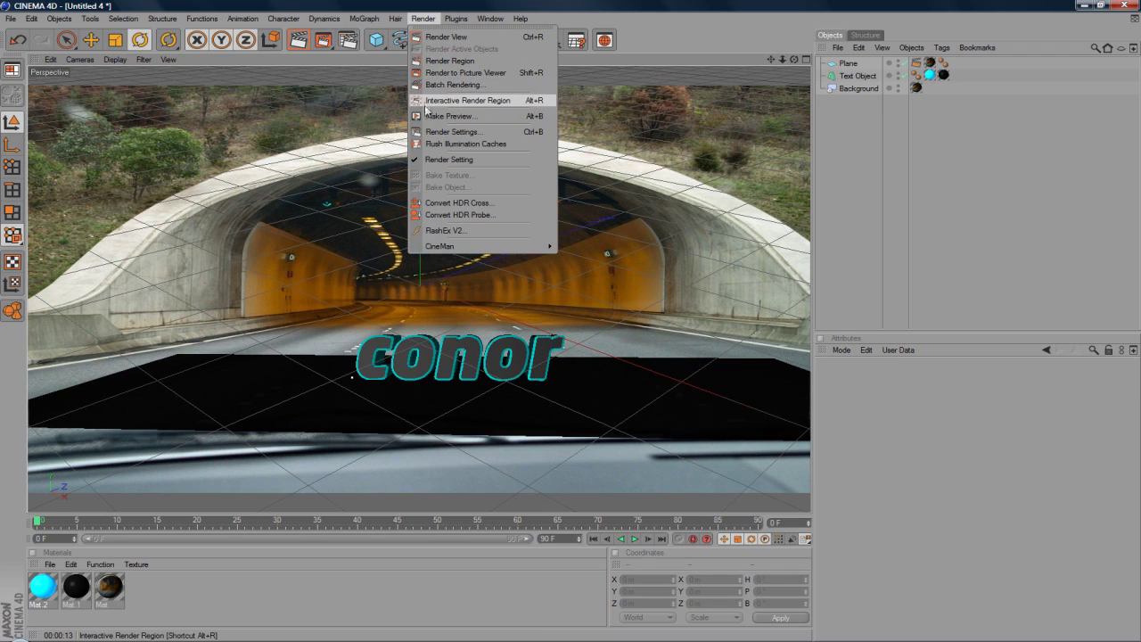
pyautogui.click(432, 133)
pyautogui.click(243, 46)
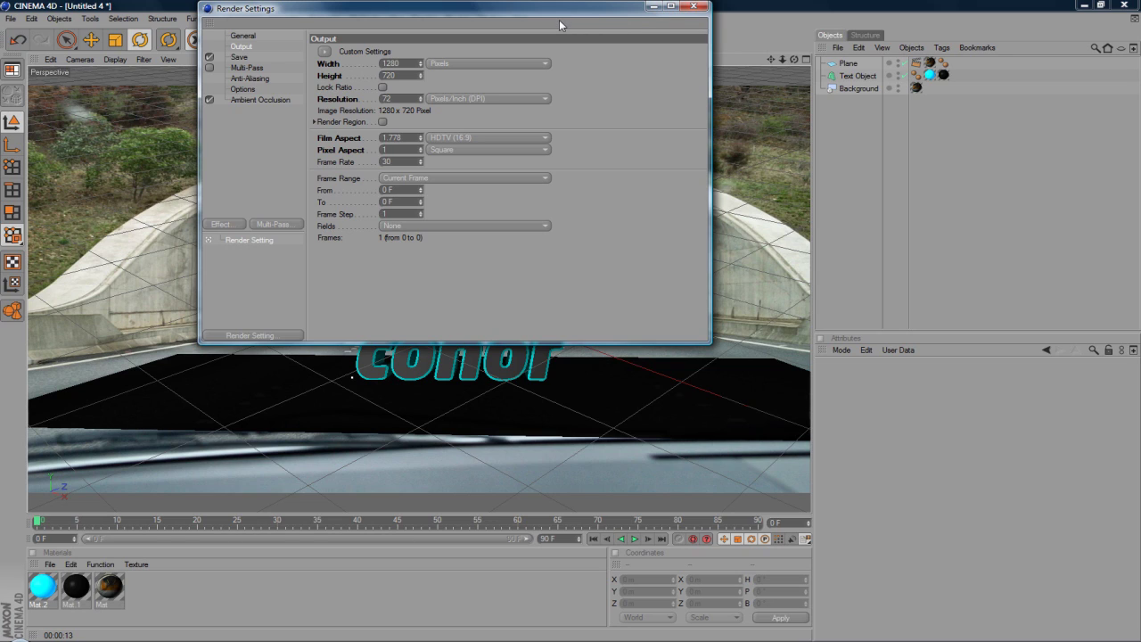
pyautogui.click(693, 7)
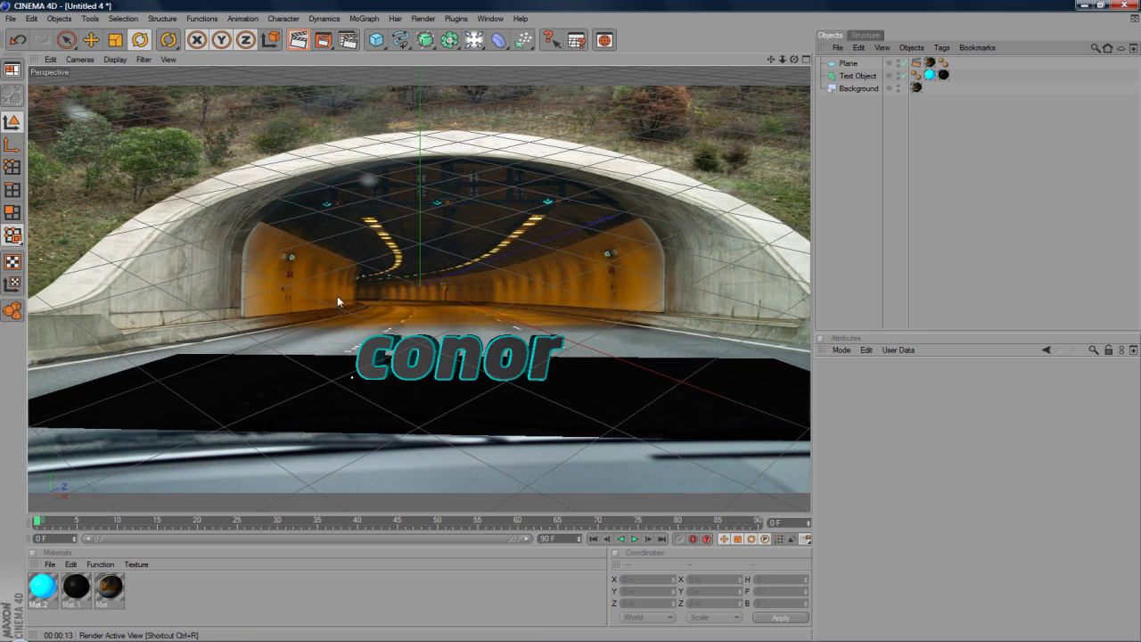
# Step: Render the active view to show the dark grey 'conor' text with blue edges and shadows
pyautogui.hotkey('ctrl', 'r')
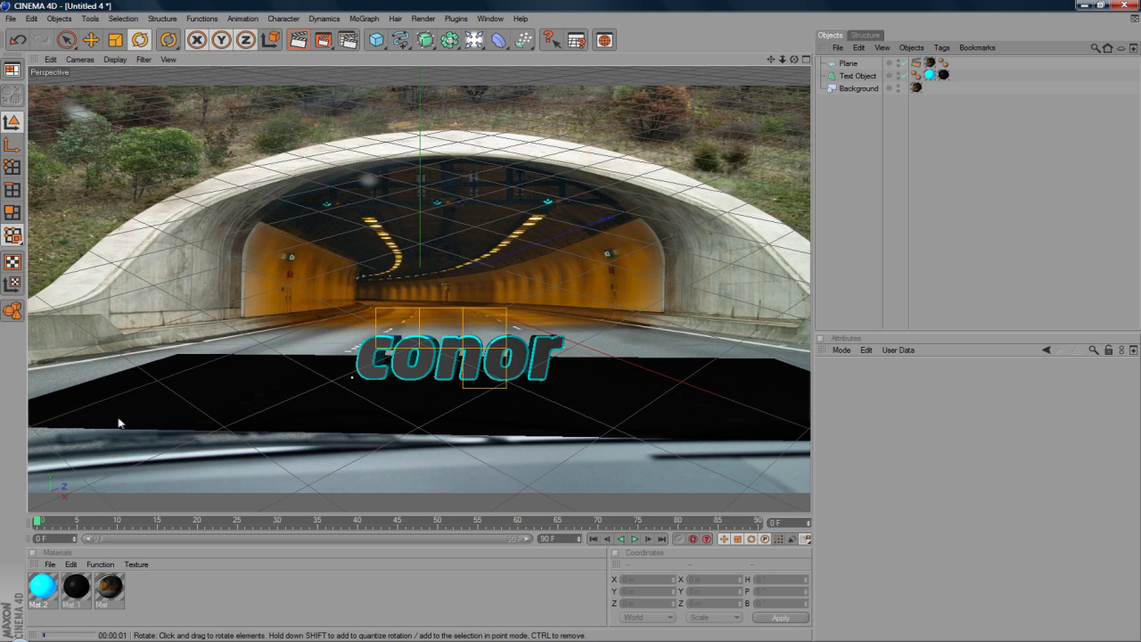